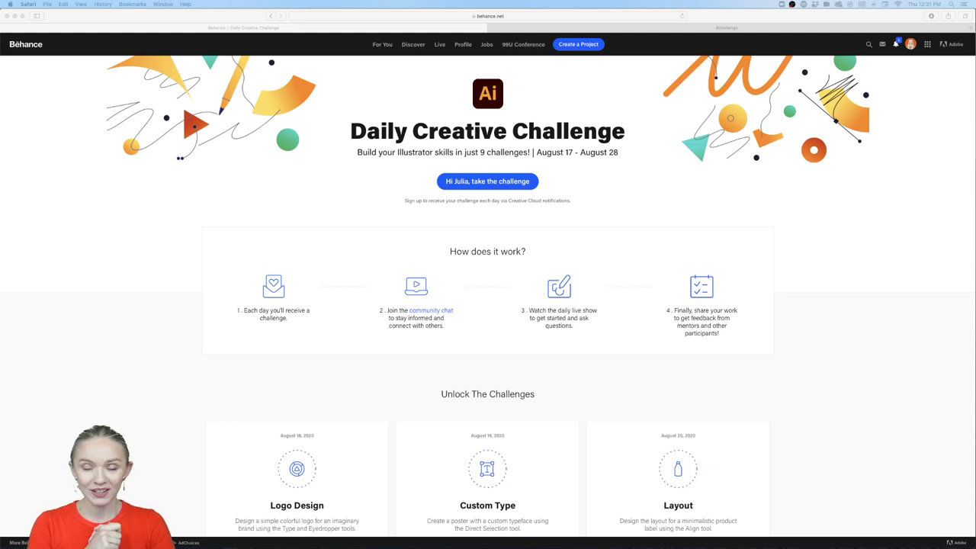
- Look through the Daily Creative Challenge cards on the Behance page, down to the Packaging challenge of August 27
click(187, 360)
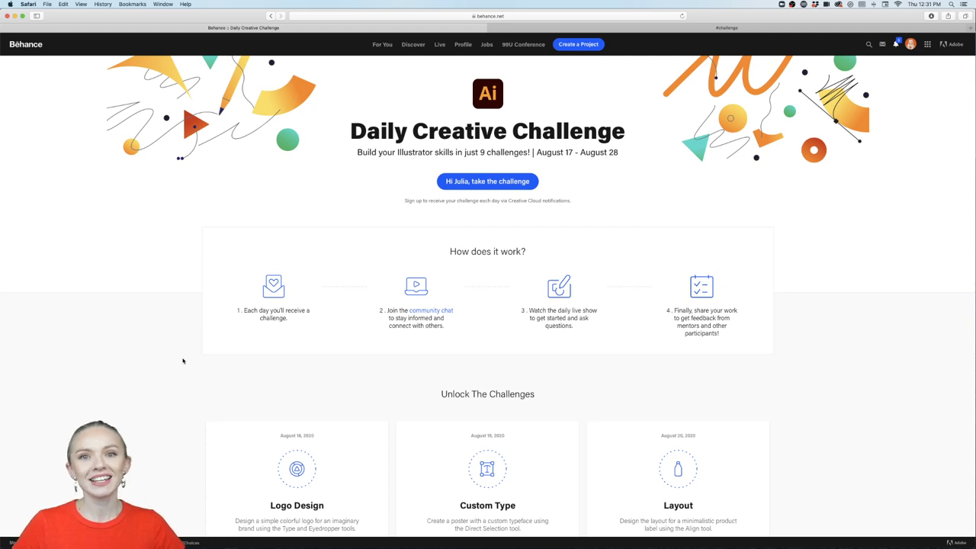
scroll(183, 360, down, 10)
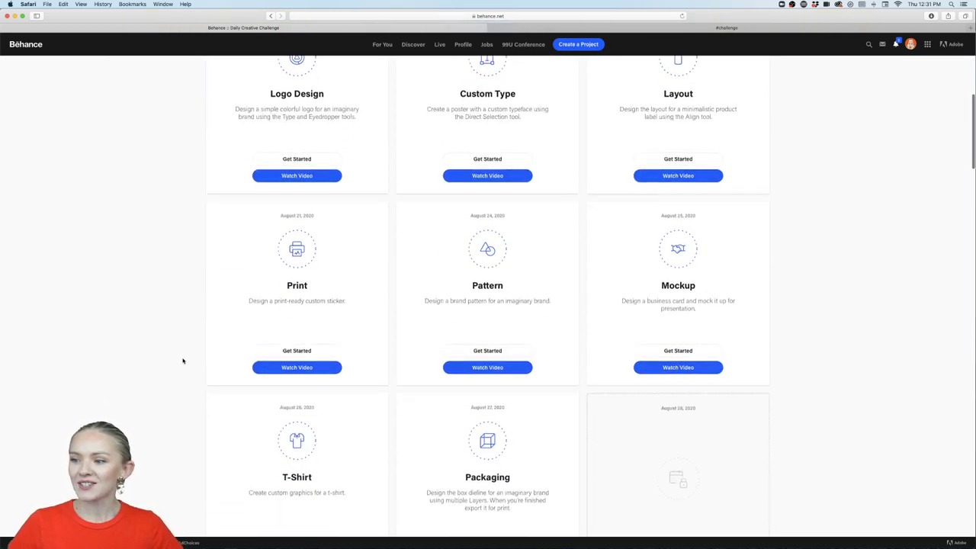
scroll(183, 361, up, 4)
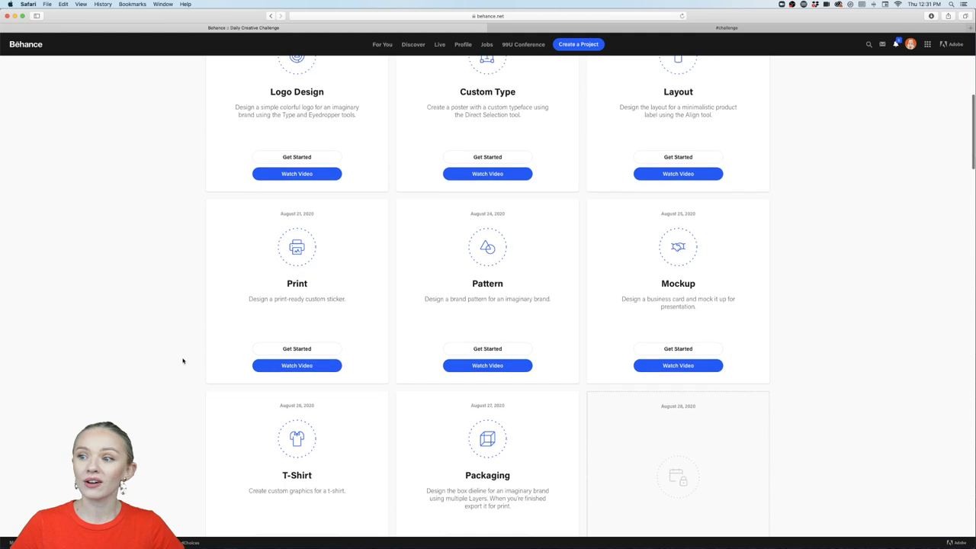
scroll(183, 360, down, 4)
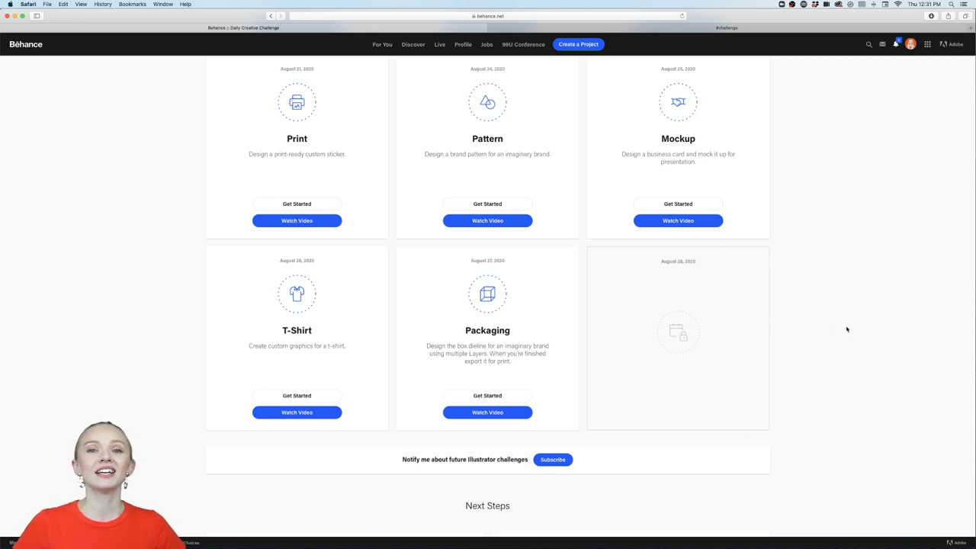
scroll(846, 329, up, 1)
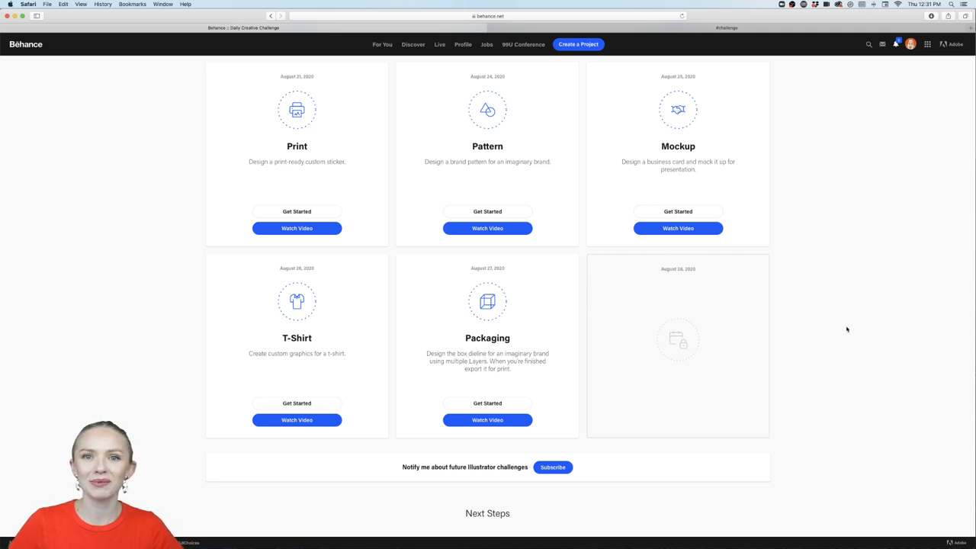
scroll(846, 329, down, 2)
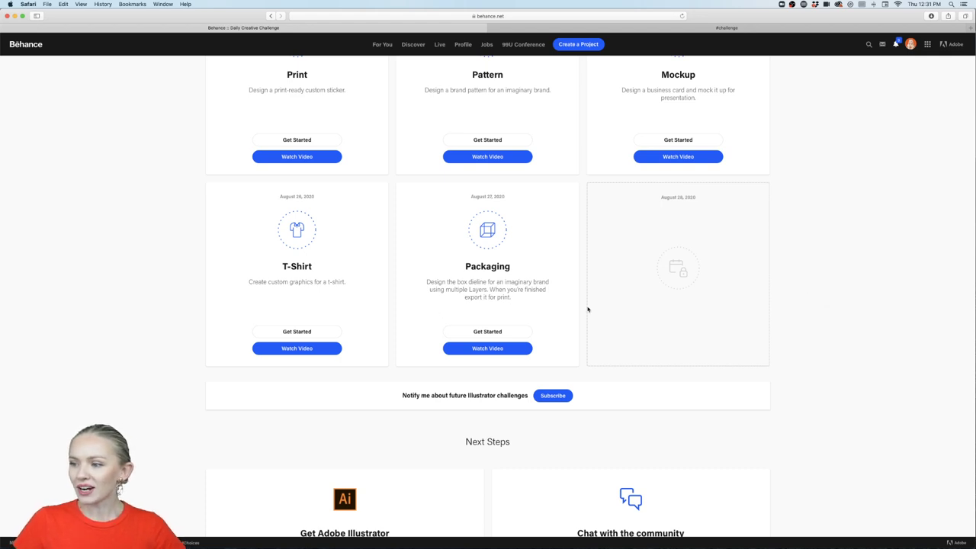
scroll(586, 308, down, 3)
scroll(587, 308, up, 4)
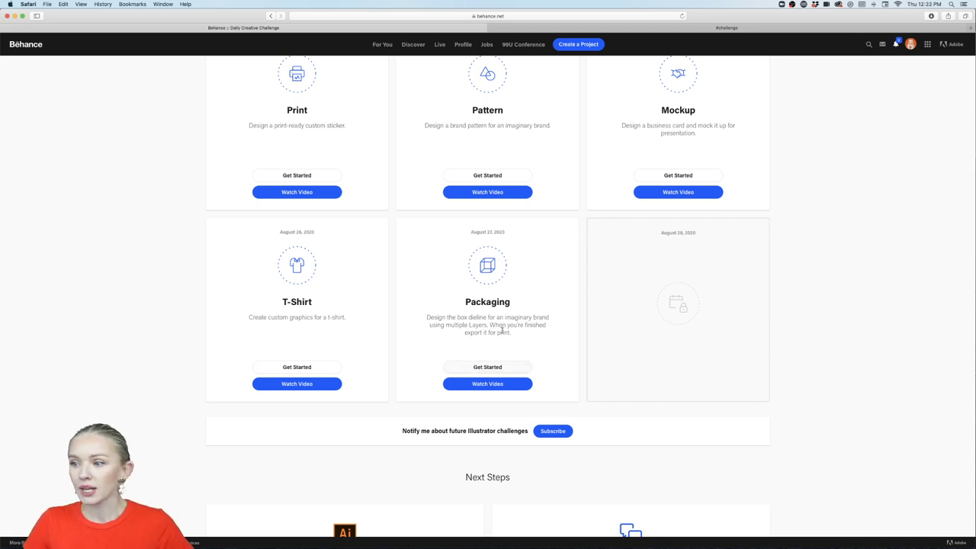
click(551, 16)
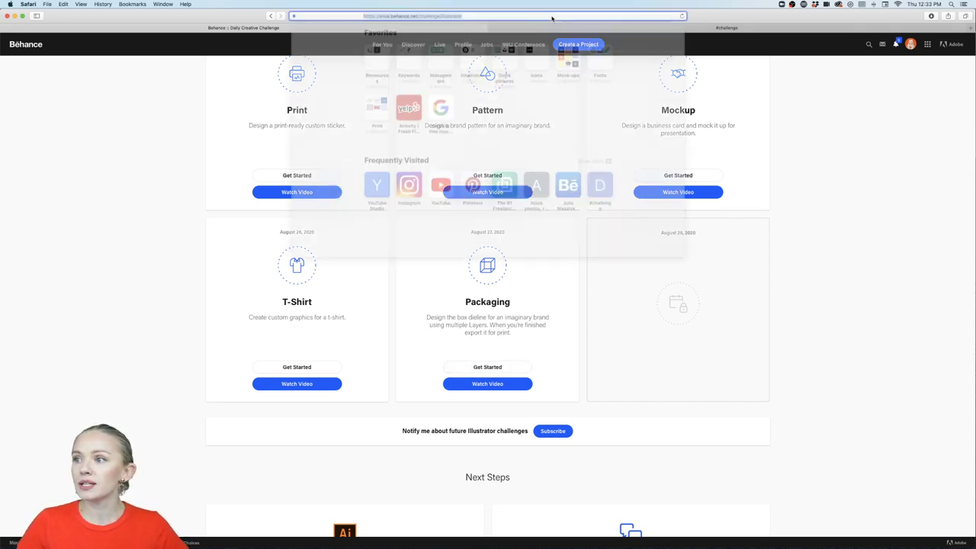
click(126, 214)
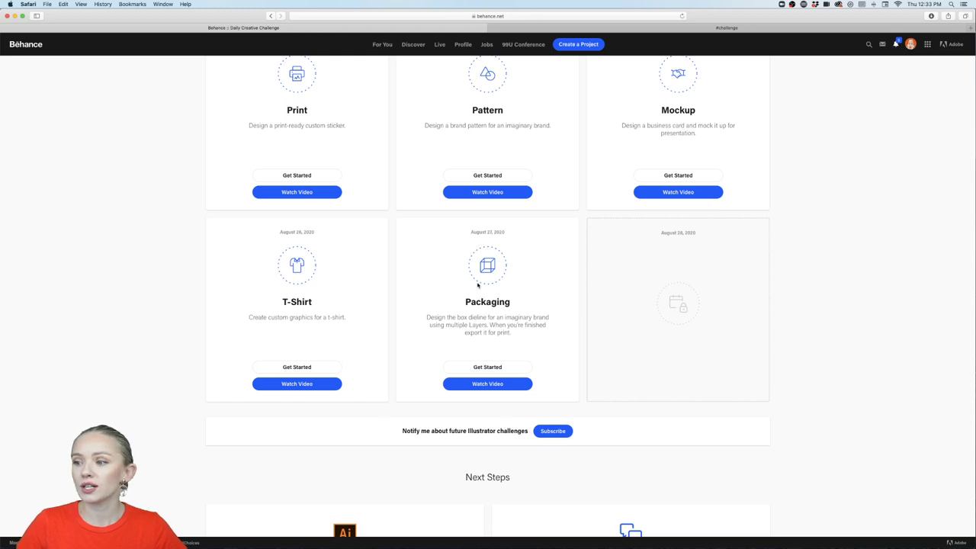
scroll(550, 330, down, 1)
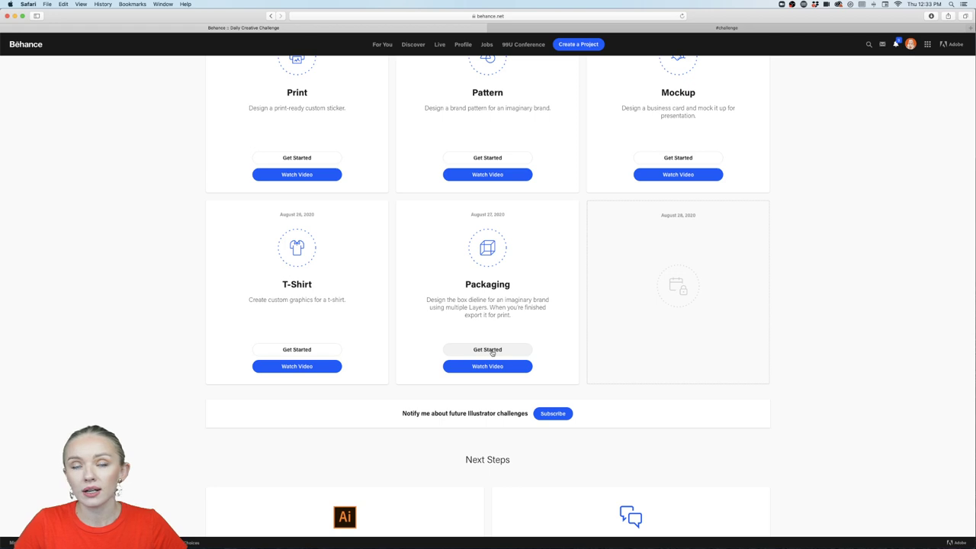
- Switch to Illustrator and examine the Gift Box dieline in Challenge 8.ai, including its line legend and the credit text below the artboard
click(16, 16)
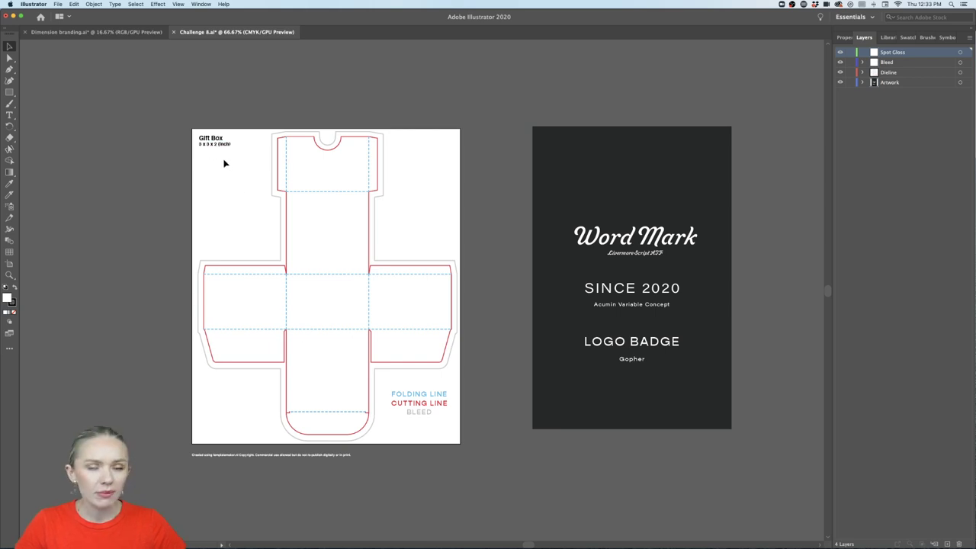
scroll(207, 148, up, 1)
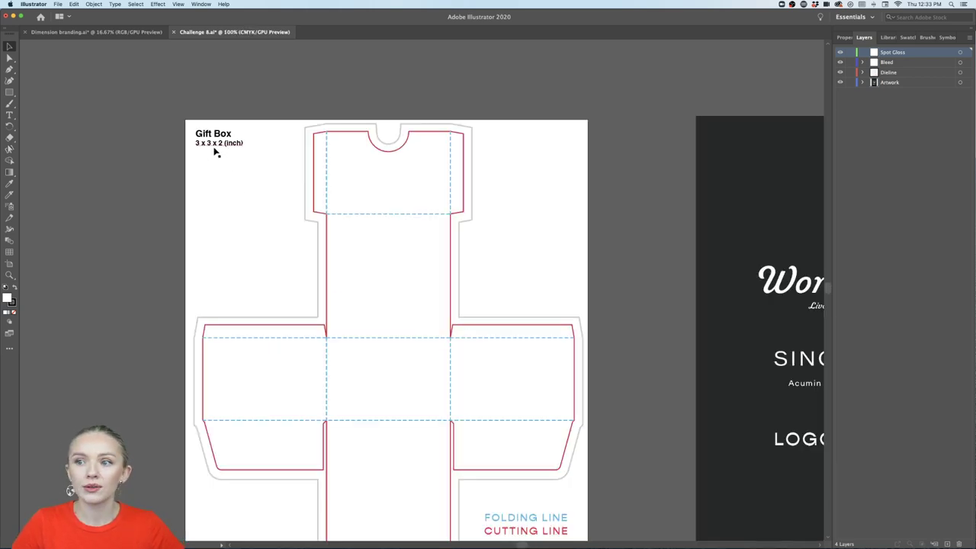
scroll(253, 192, down, 3)
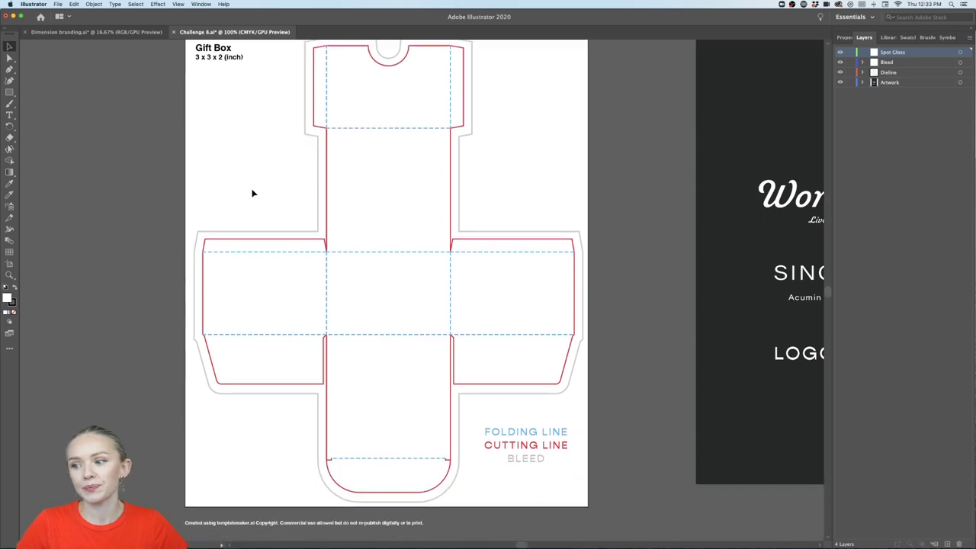
scroll(253, 192, down, 2)
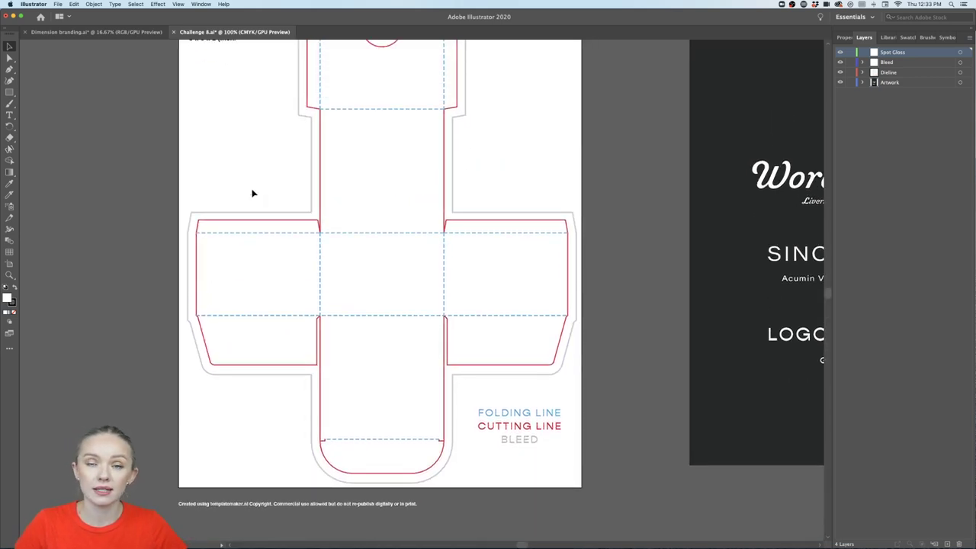
scroll(253, 442, left, 1)
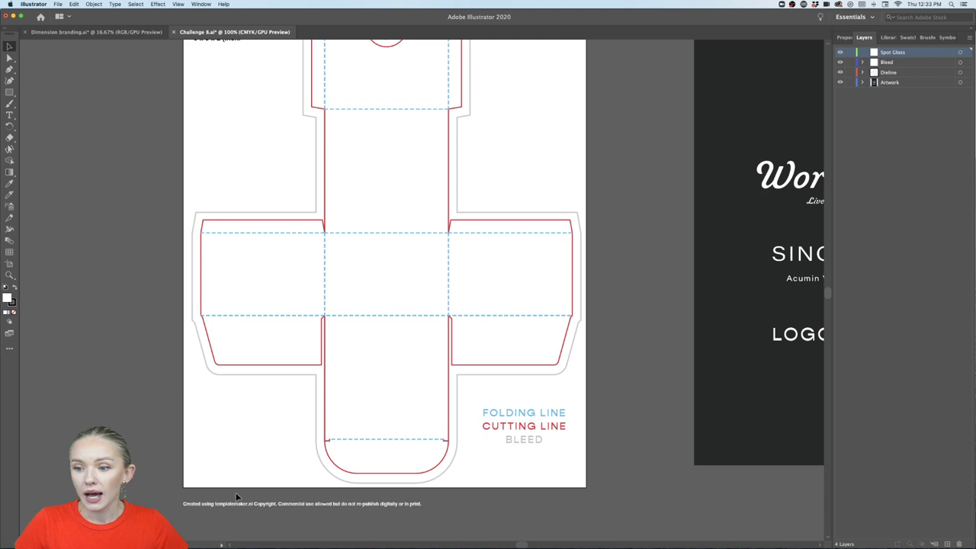
scroll(242, 467, down, 2)
scroll(246, 454, up, 2)
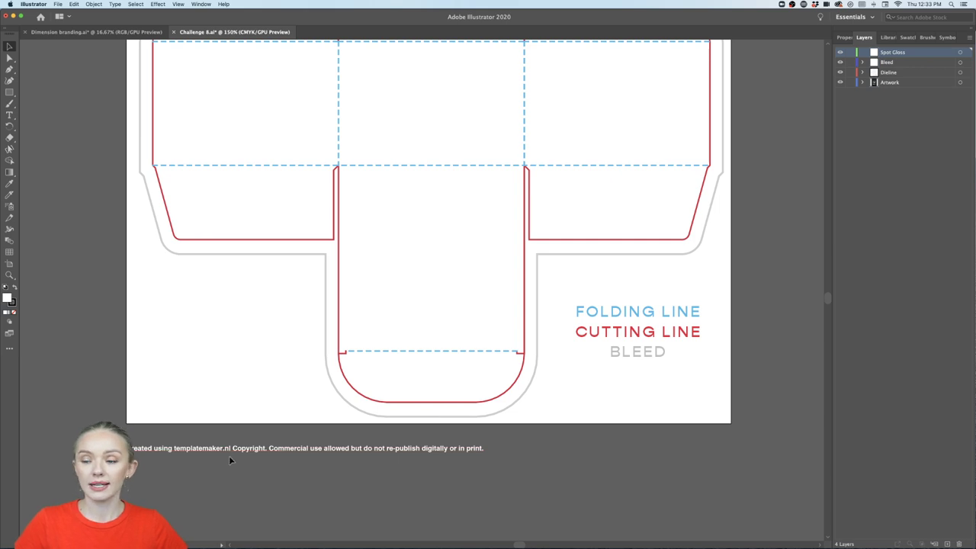
scroll(233, 456, down, 2)
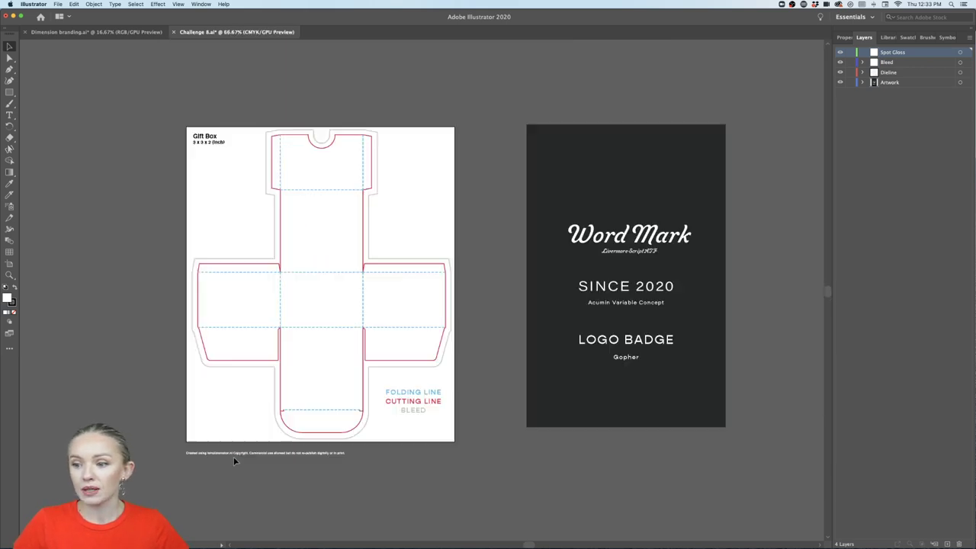
scroll(235, 460, up, 2)
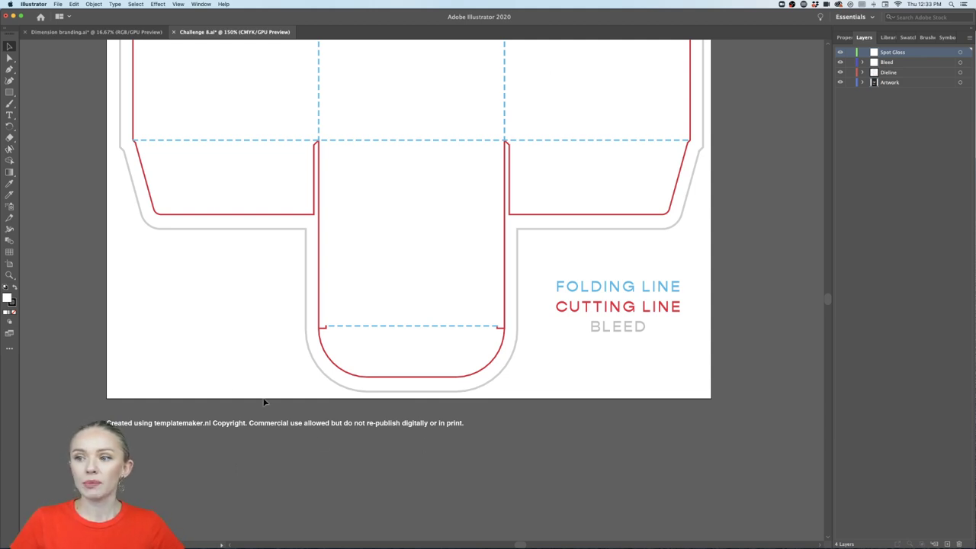
scroll(223, 315, down, 2)
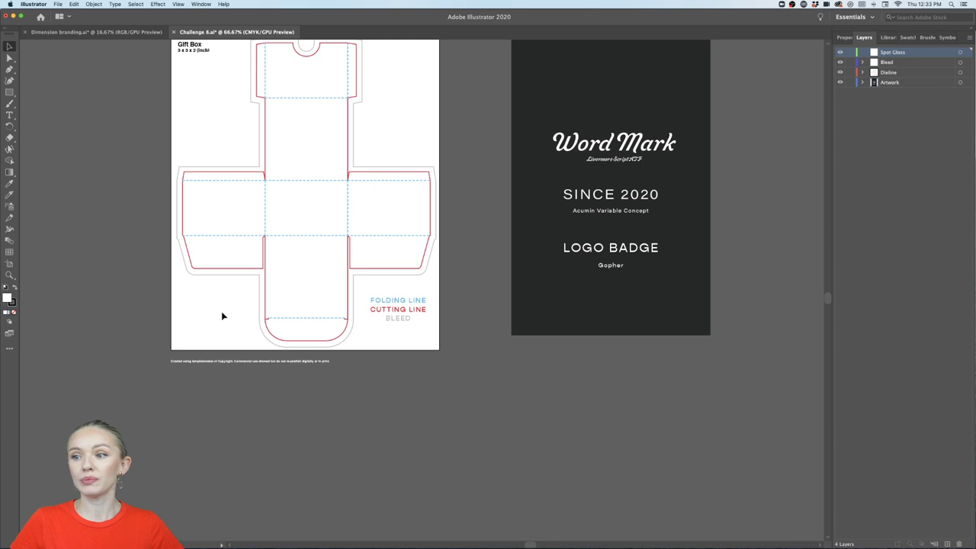
scroll(227, 316, left, 2)
scroll(231, 318, up, 1)
scroll(230, 318, down, 1)
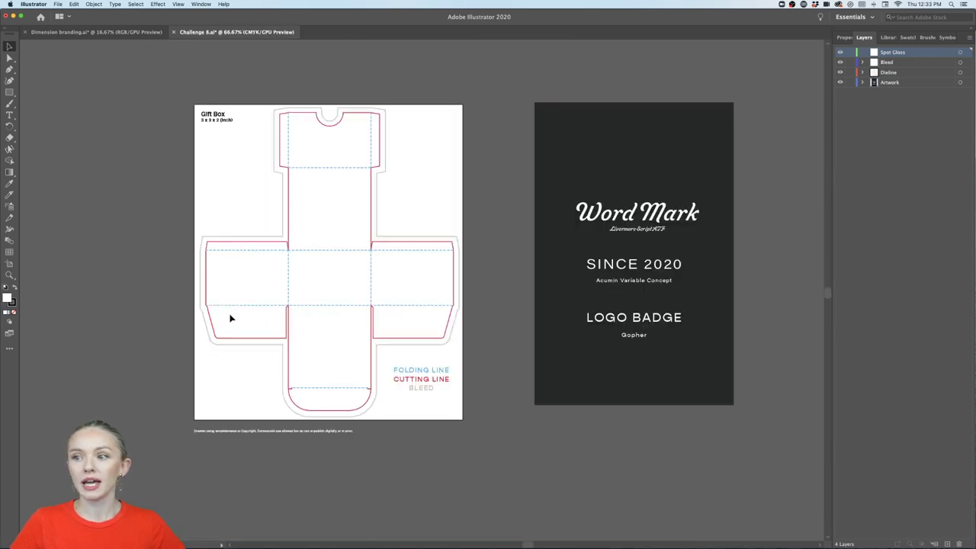
scroll(231, 318, up, 1)
scroll(231, 318, up, 1)
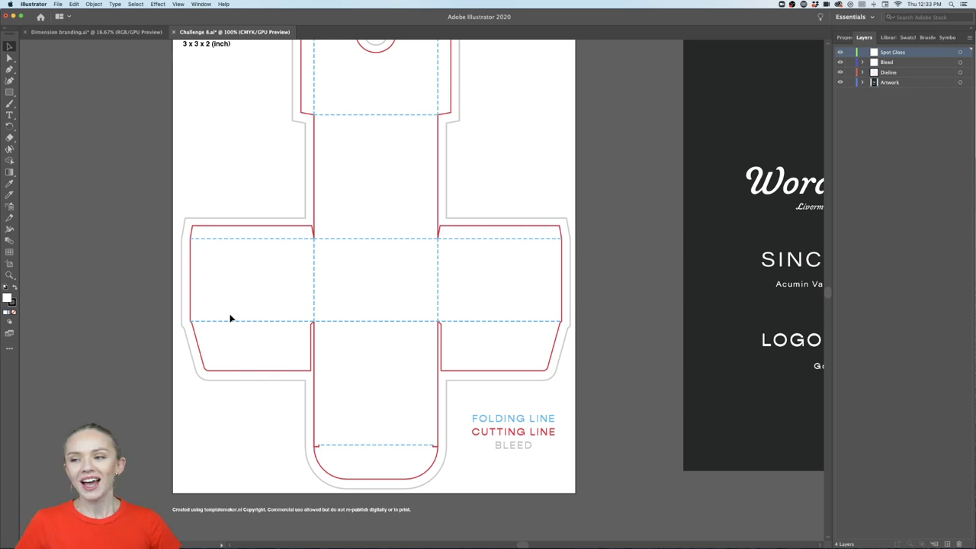
scroll(231, 318, up, 1)
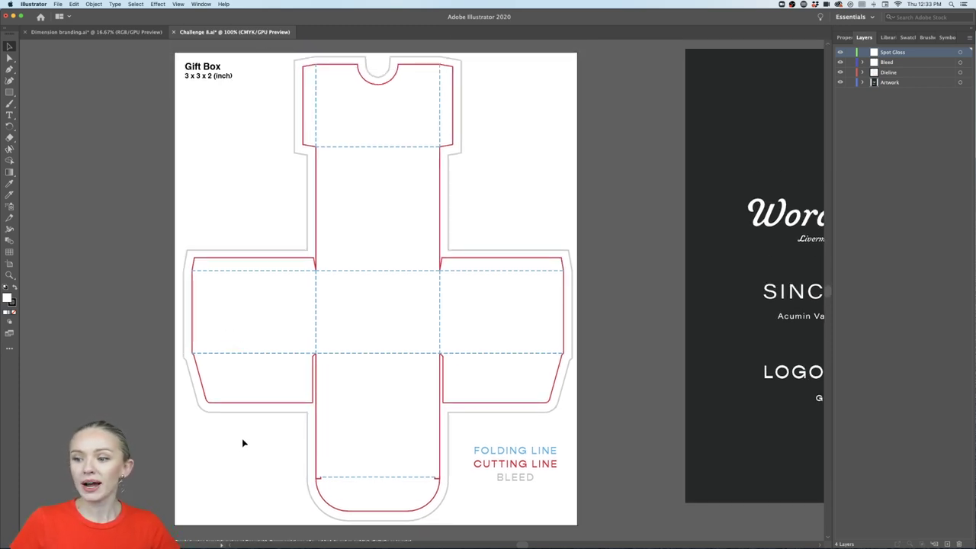
scroll(243, 443, down, 2)
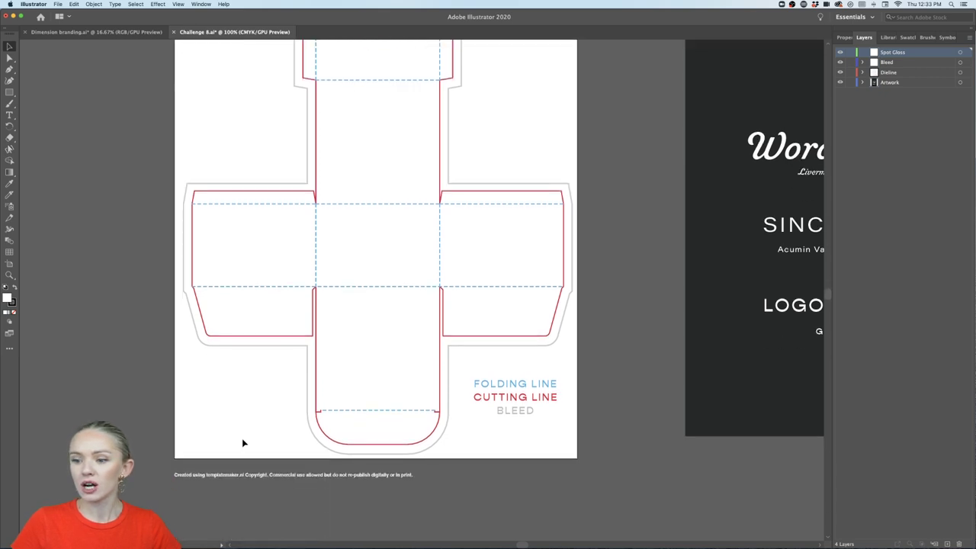
- Copy the website address templatemaker.nl from the credit text below the dieline artboard
click(215, 477)
key(t)
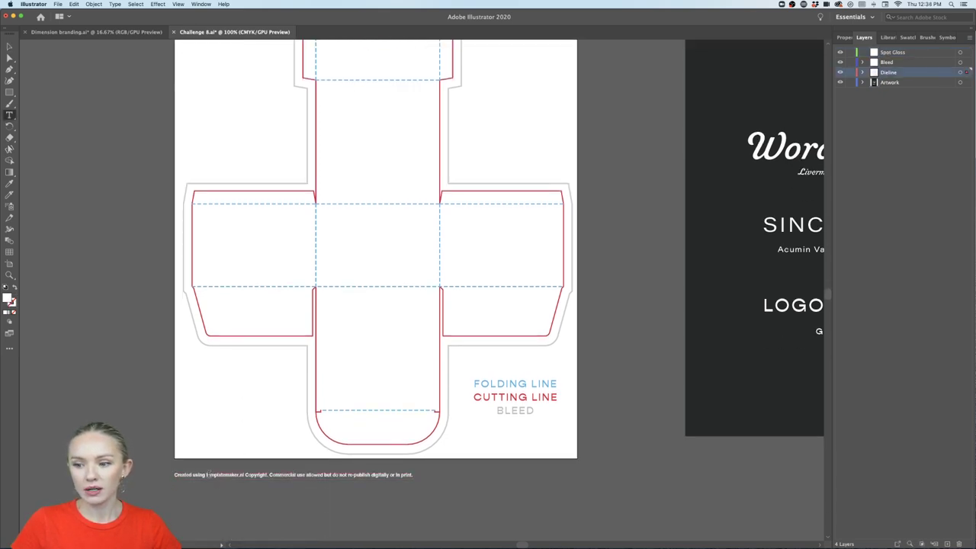
drag(206, 475, 243, 474)
key(super+c)
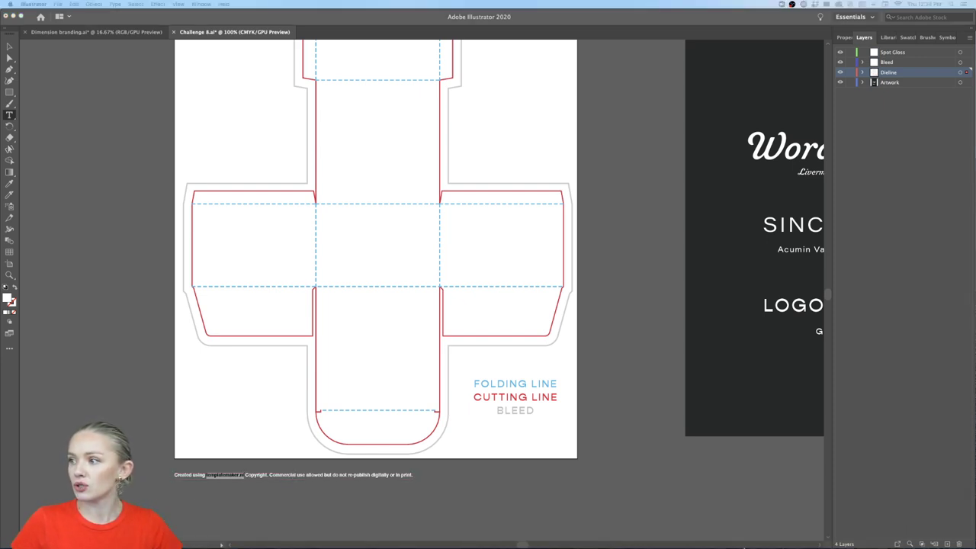
- Switch to Safari and open the copied address templatemaker.nl in a new tab
click(853, 531)
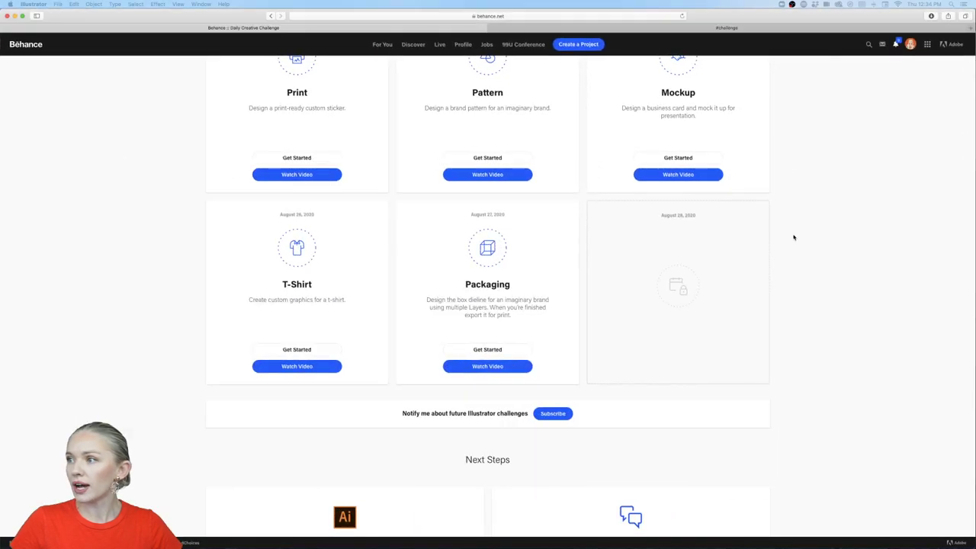
click(952, 29)
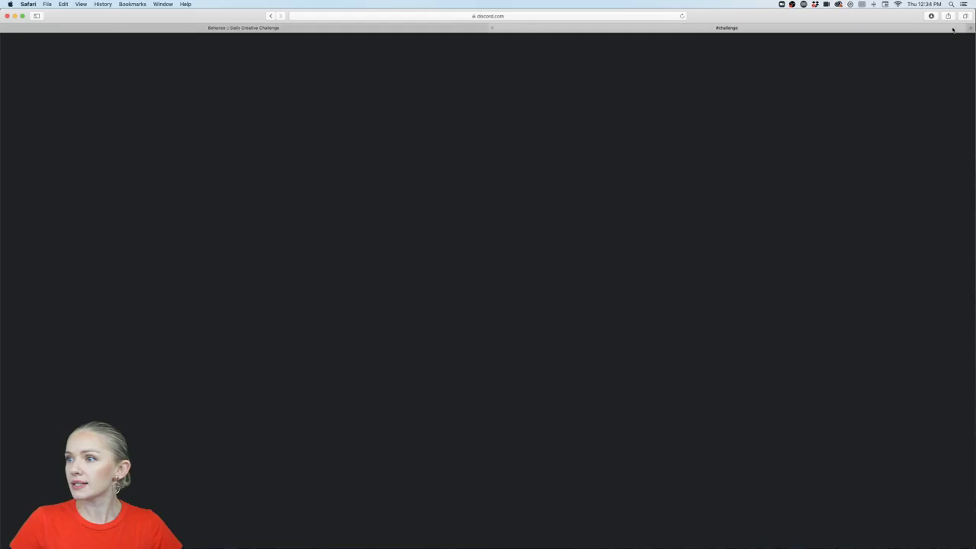
click(969, 27)
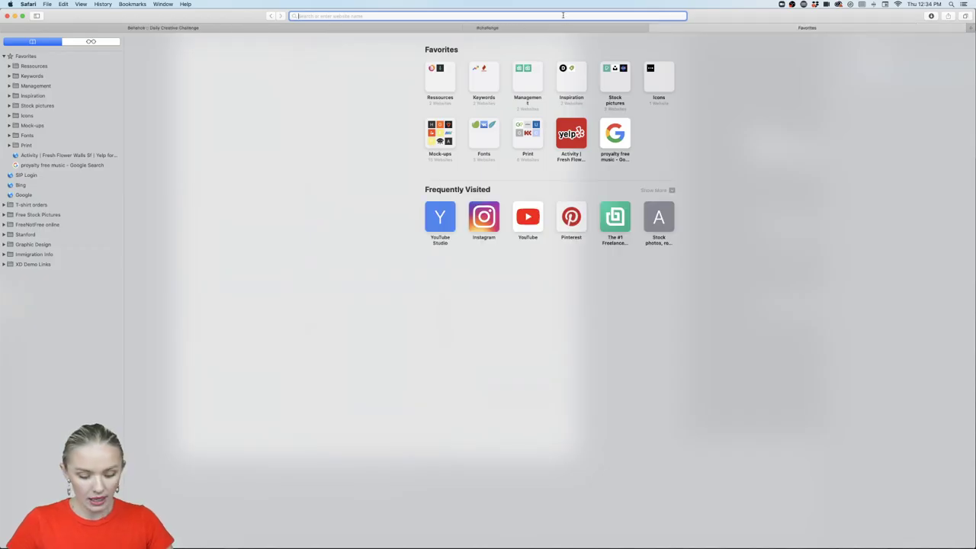
key(super+v)
key(Return)
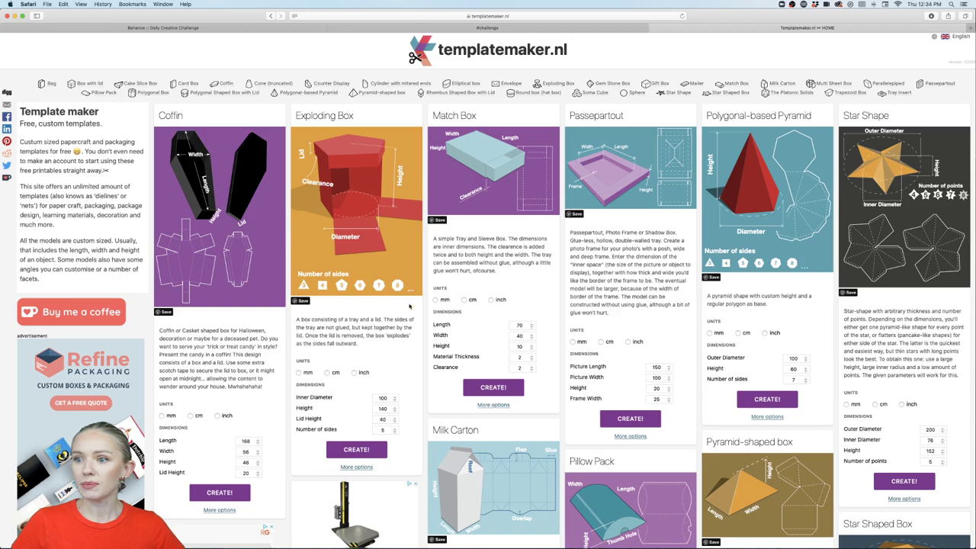
- Browse the box and packaging templates on the templatemaker.nl home page, including the Gift Box and Mailer
scroll(409, 305, down, 2)
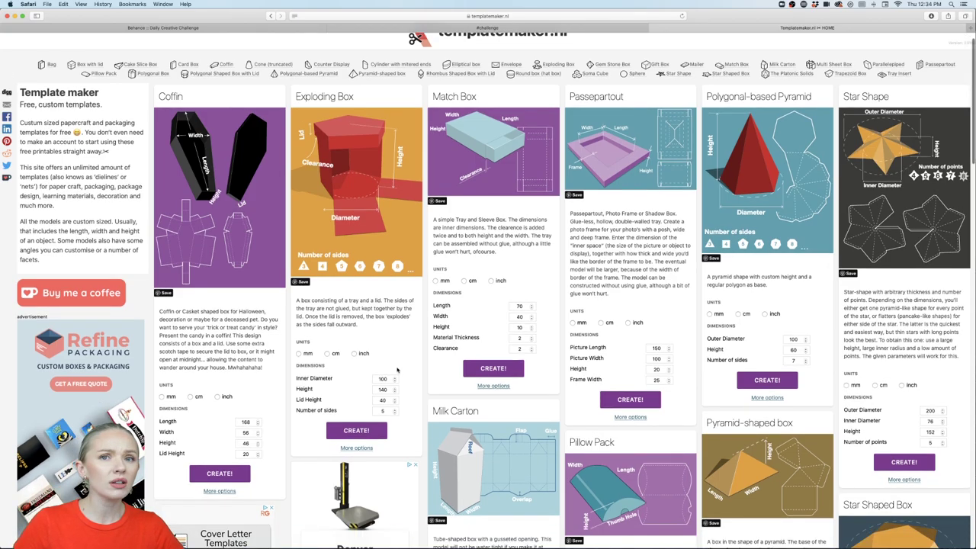
scroll(747, 369, down, 8)
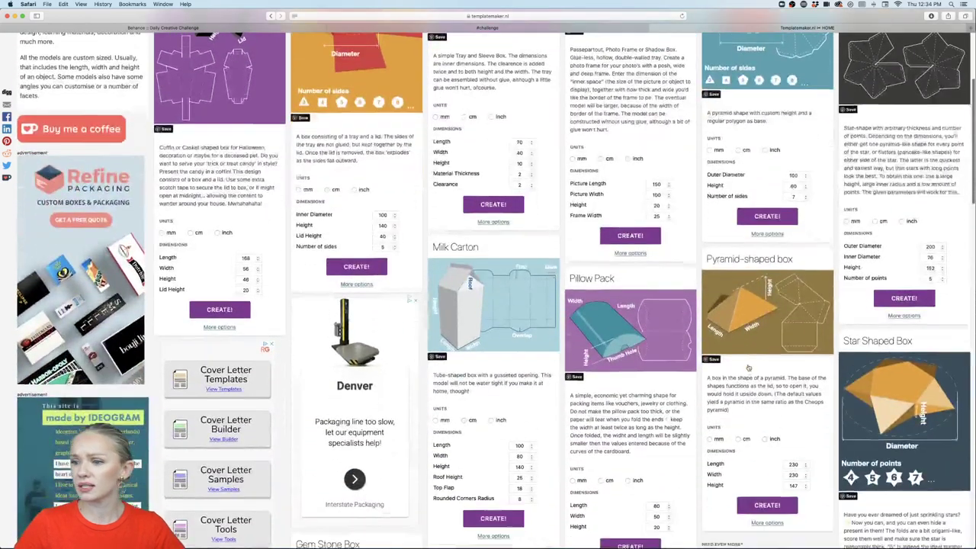
scroll(747, 368, down, 13)
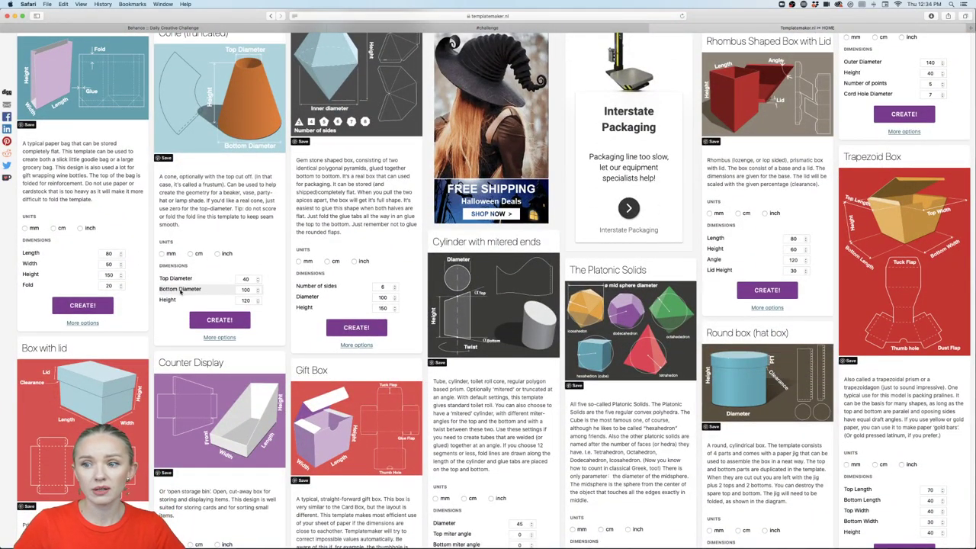
scroll(221, 288, down, 5)
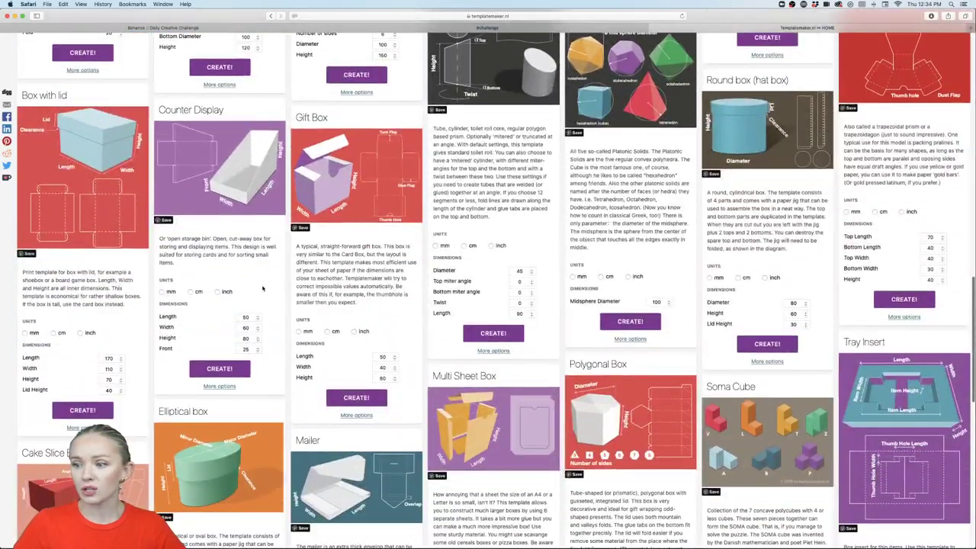
scroll(262, 288, down, 3)
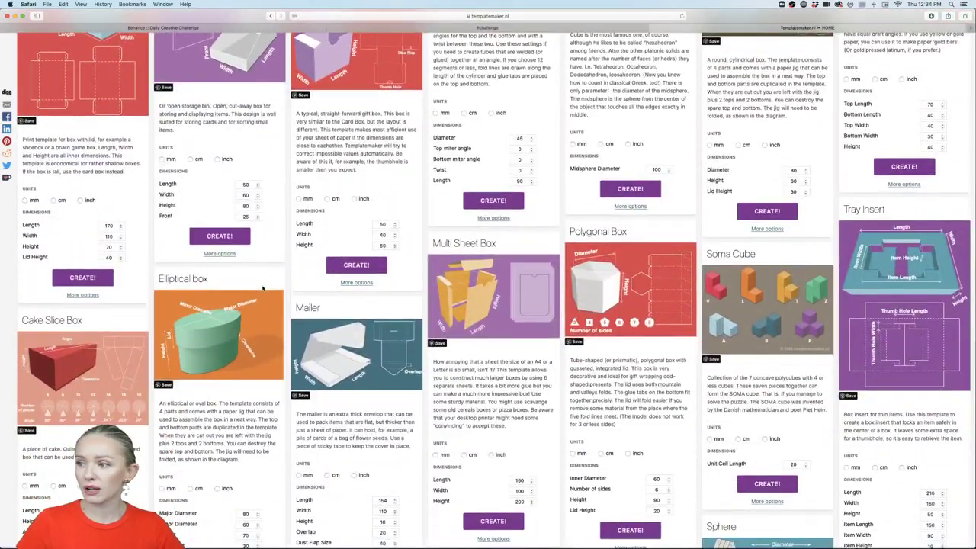
scroll(262, 288, down, 10)
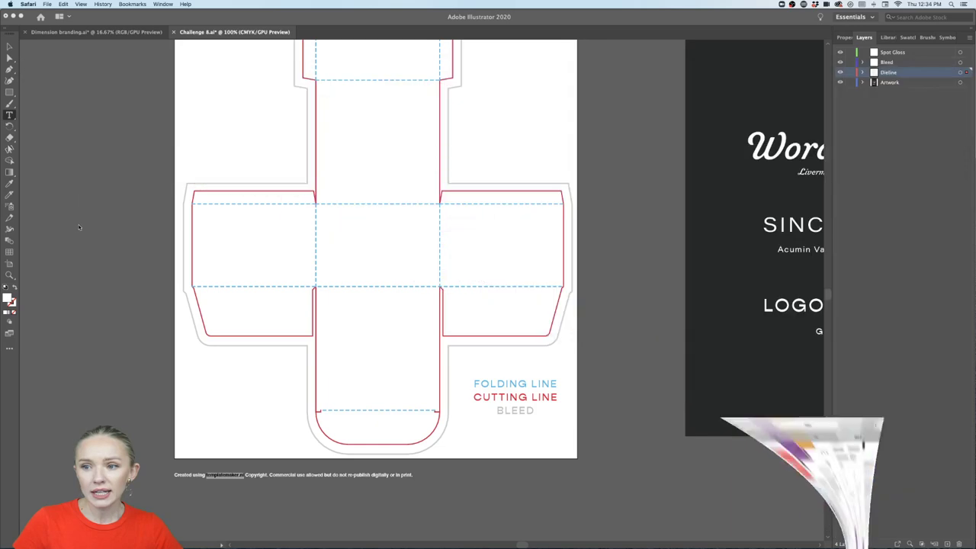
- Hide the Spot Gloss, Bleed and Artwork layers and examine the objects inside the Dieline layer
key(super+0)
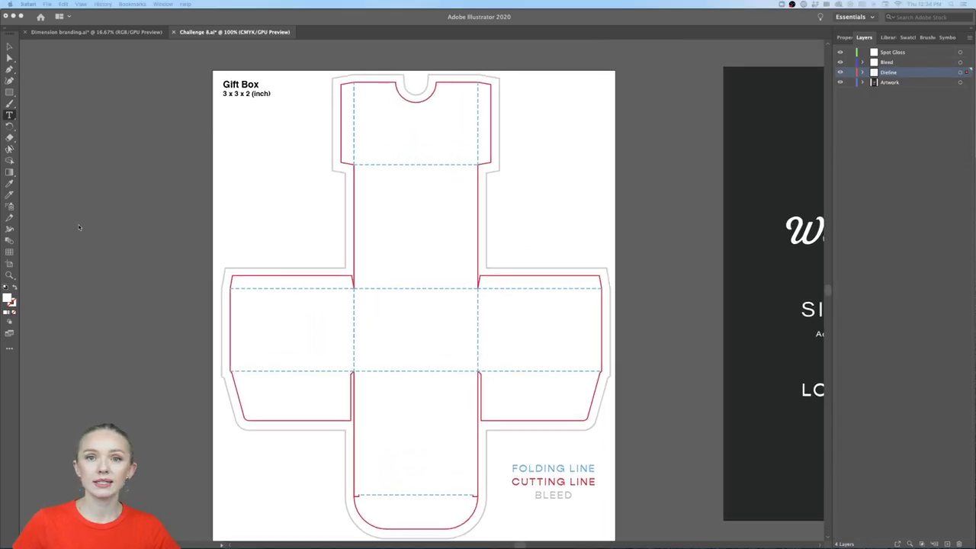
scroll(79, 227, right, 3)
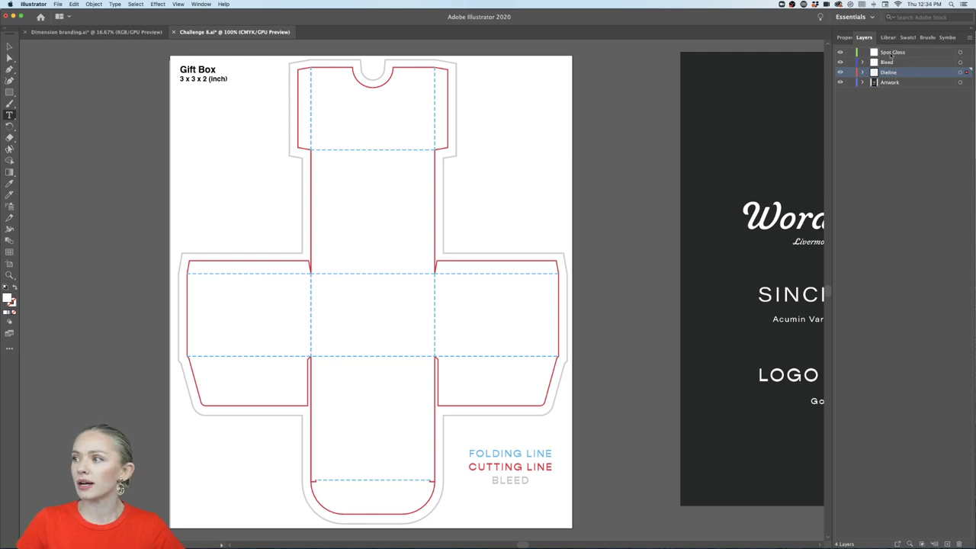
click(862, 73)
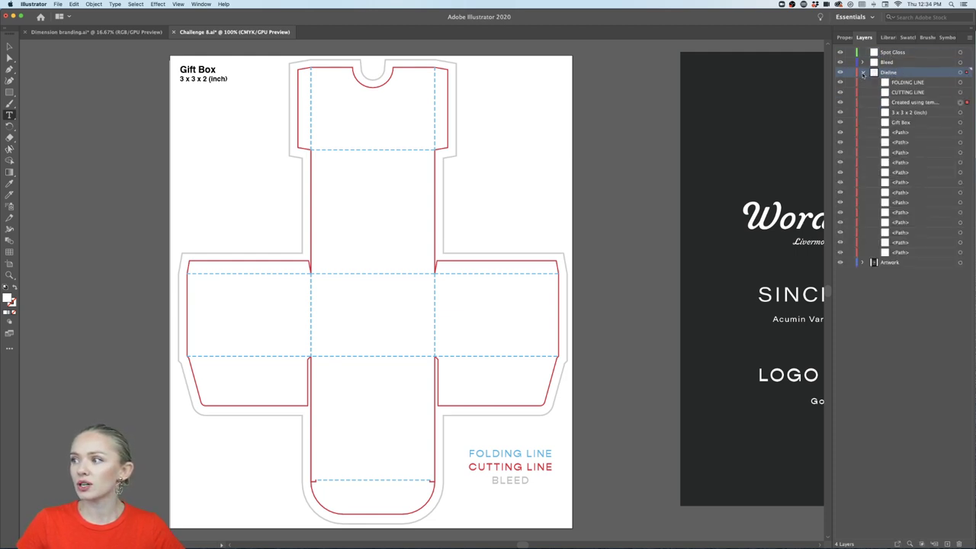
click(839, 62)
click(839, 51)
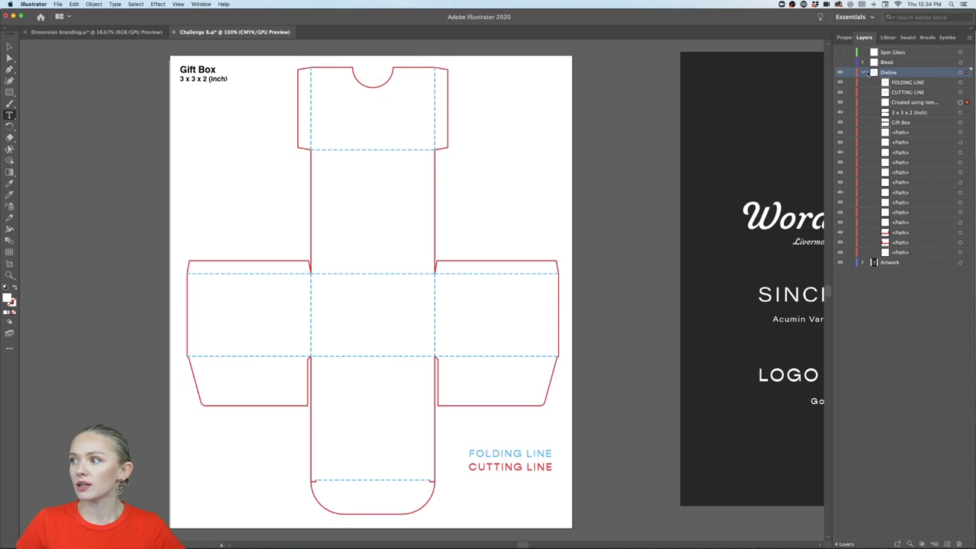
click(864, 72)
click(839, 83)
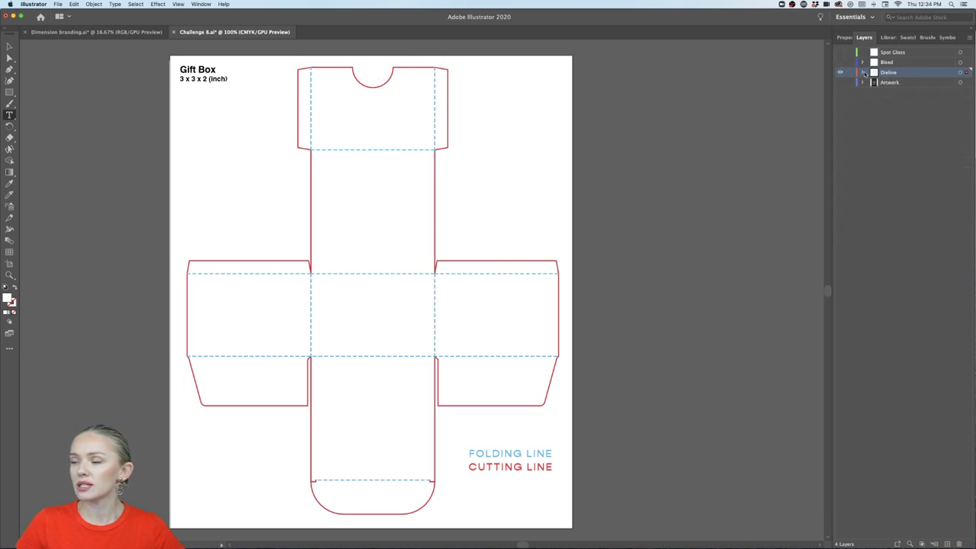
click(863, 73)
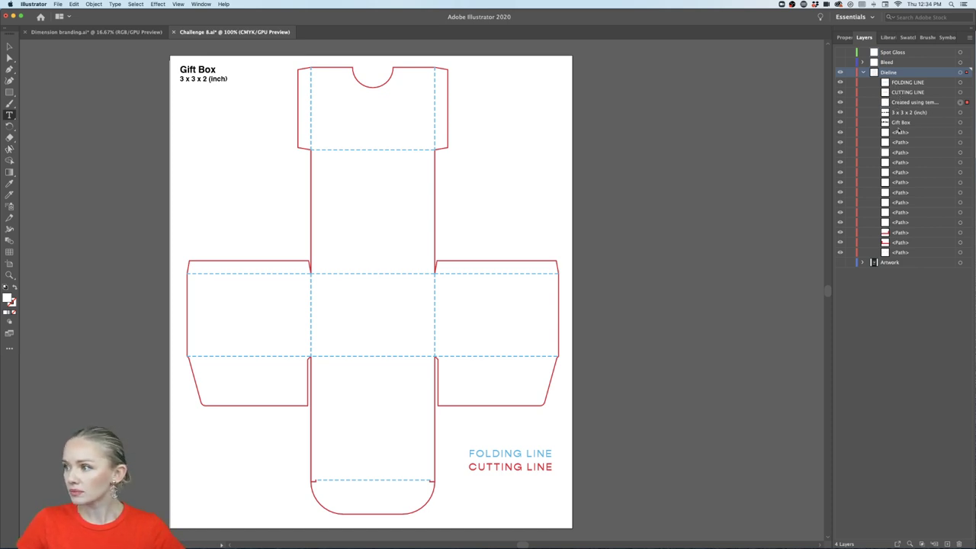
click(863, 72)
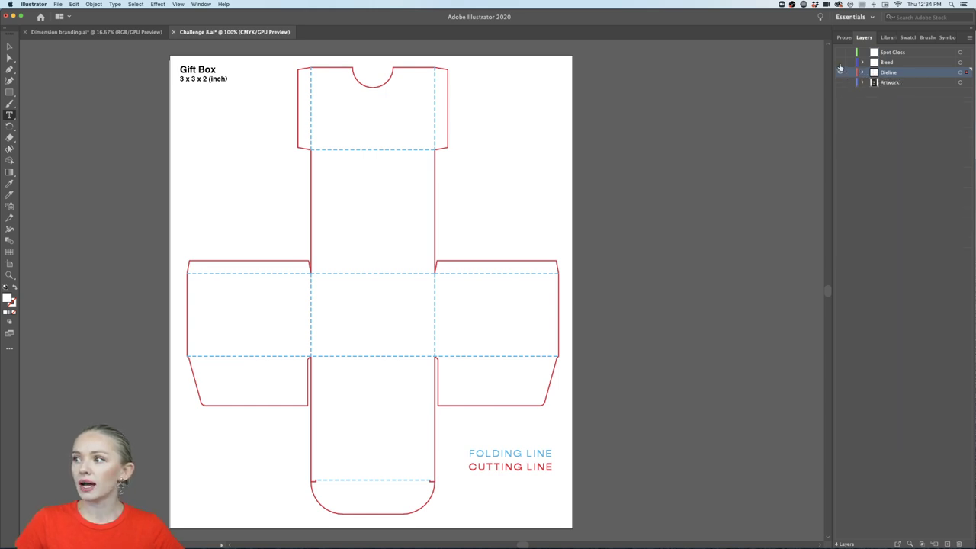
- Show the Bleed, Spot Gloss and Artwork layers again and view the word mark and logo badge font samples beside the dieline
click(840, 61)
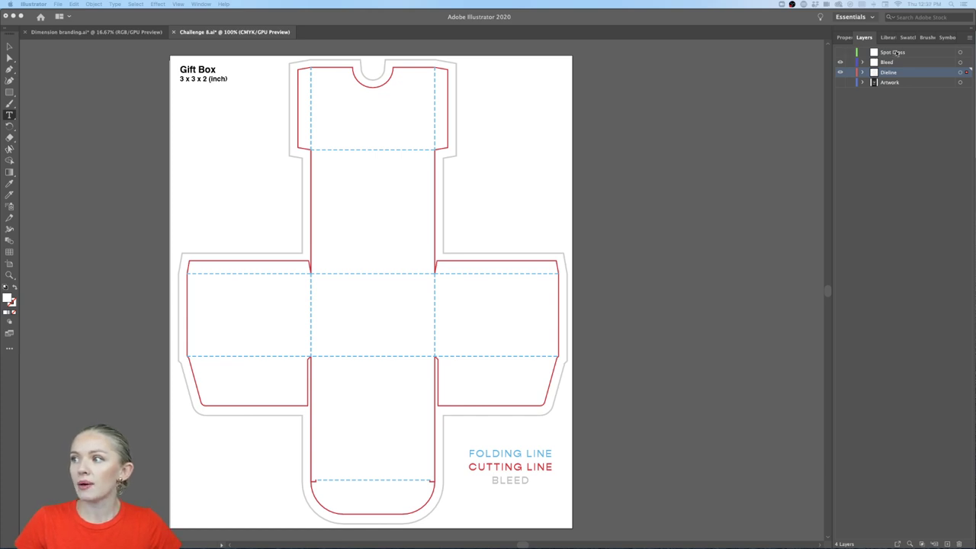
click(892, 53)
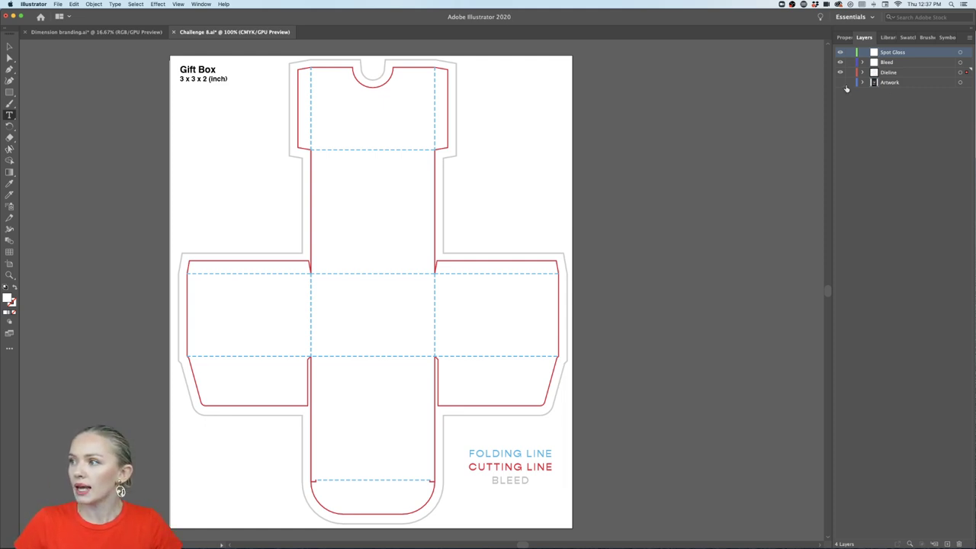
click(884, 82)
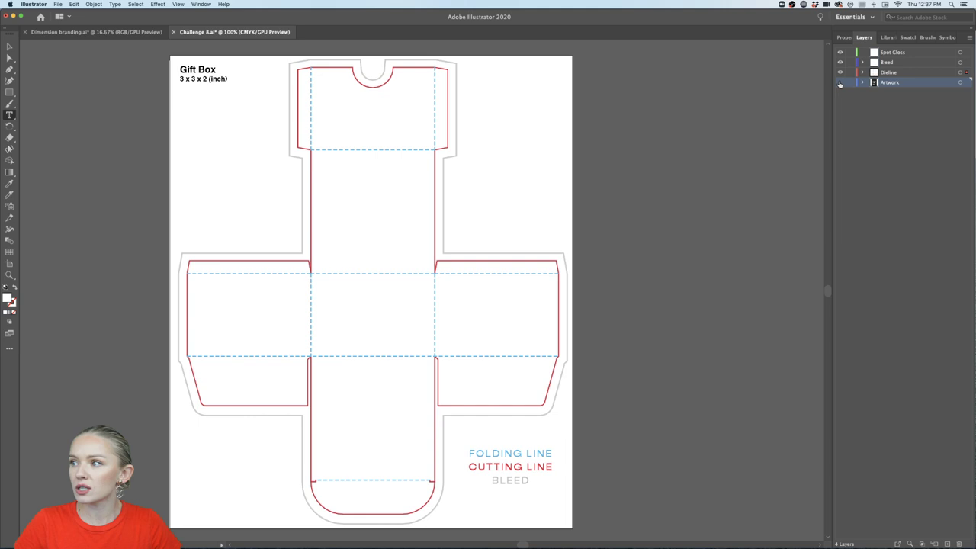
click(839, 82)
scroll(676, 263, right, 8)
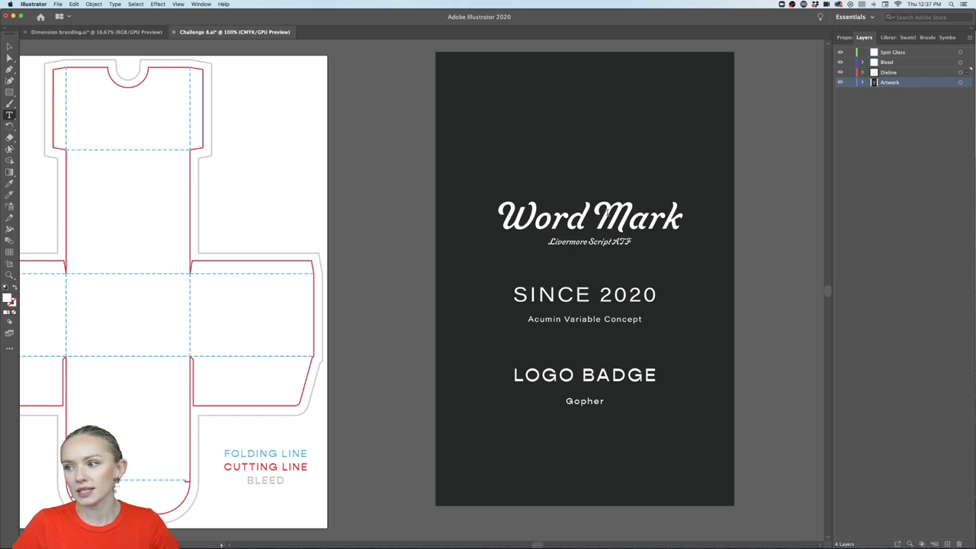
scroll(607, 218, left, 1)
scroll(607, 217, left, 6)
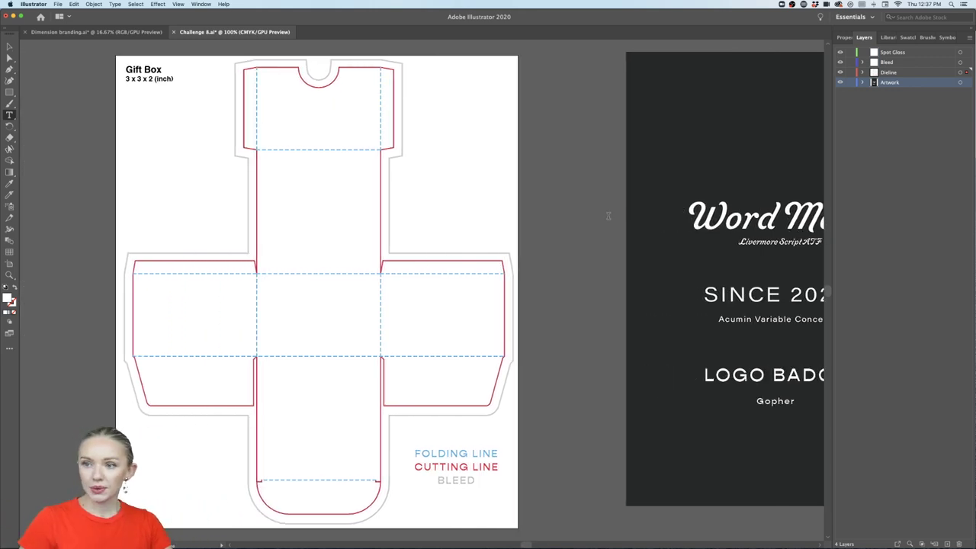
scroll(607, 216, left, 2)
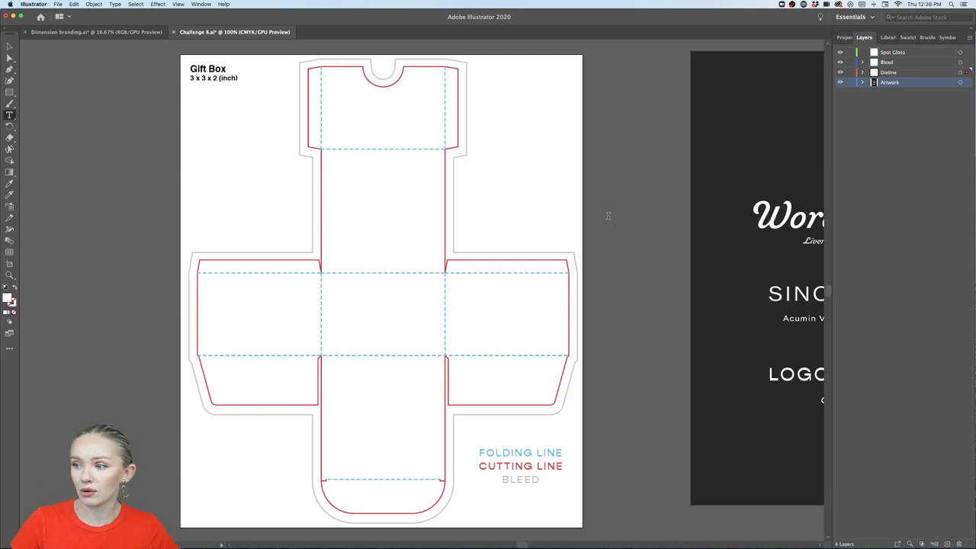
- Turn the Dieline, Artwork and Bleed layers off and on one by one to check what each contains
click(909, 109)
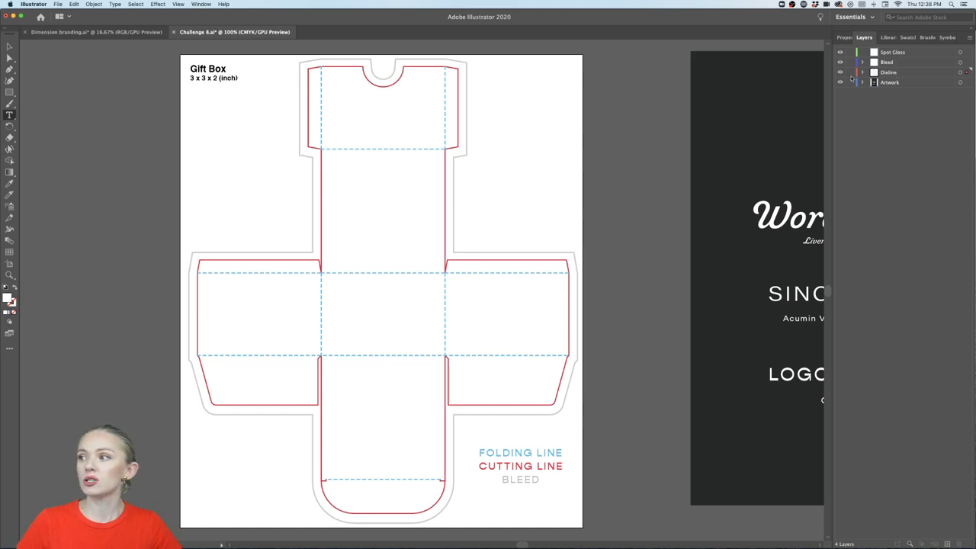
click(839, 72)
click(839, 72)
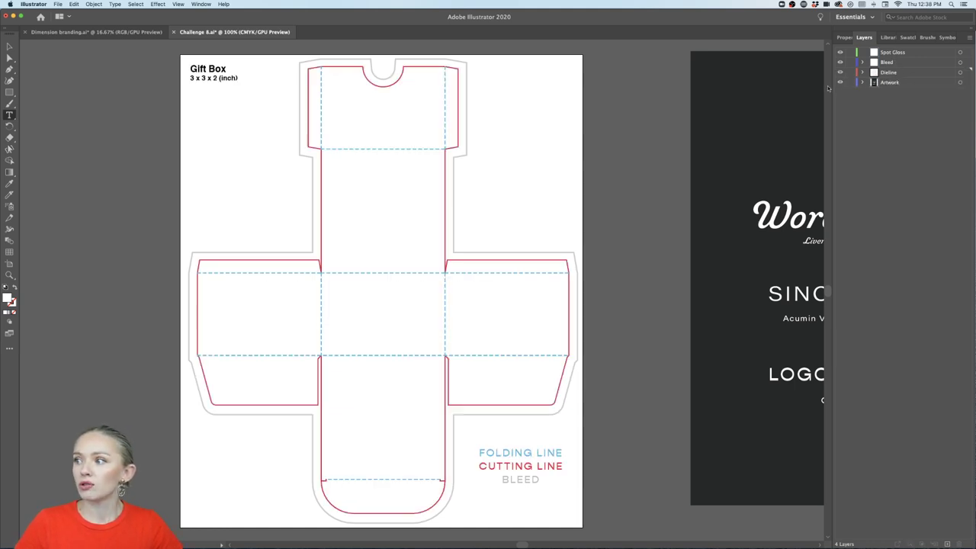
click(840, 83)
click(839, 82)
click(839, 61)
click(839, 61)
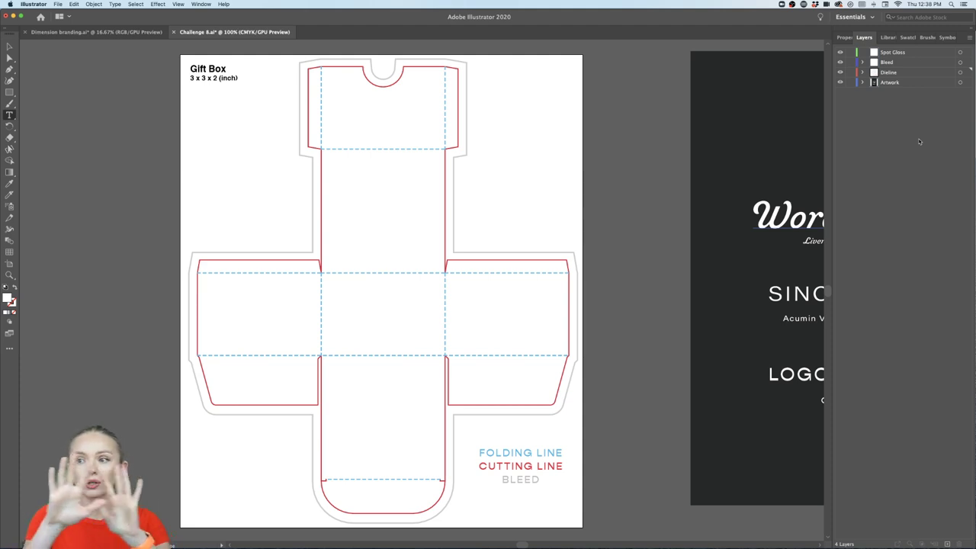
- Make Artwork the active layer and examine the text and rectangle objects it contains
click(894, 83)
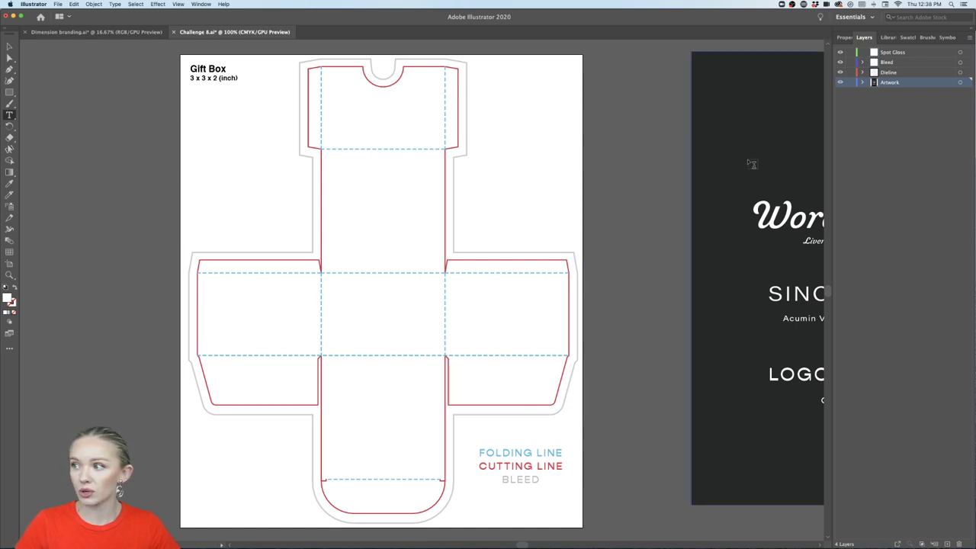
click(863, 83)
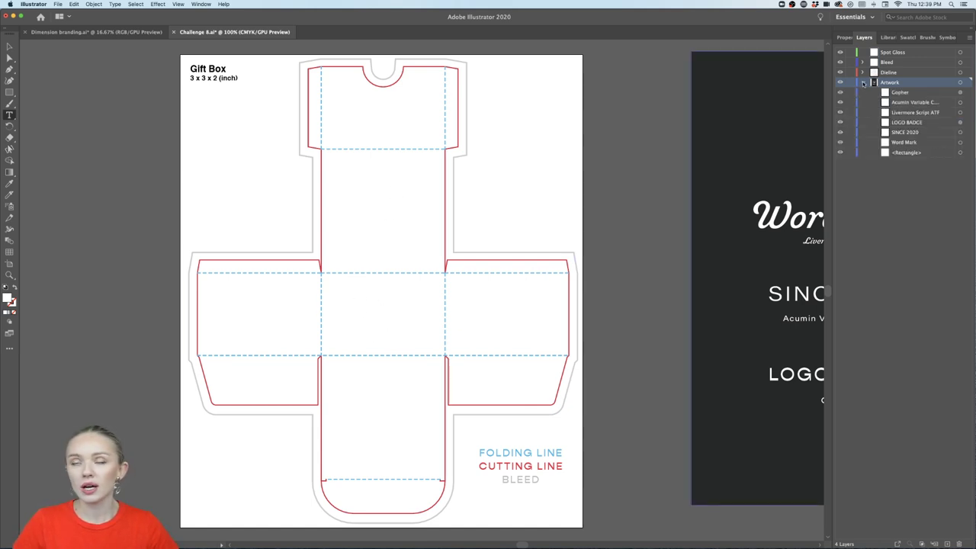
click(862, 82)
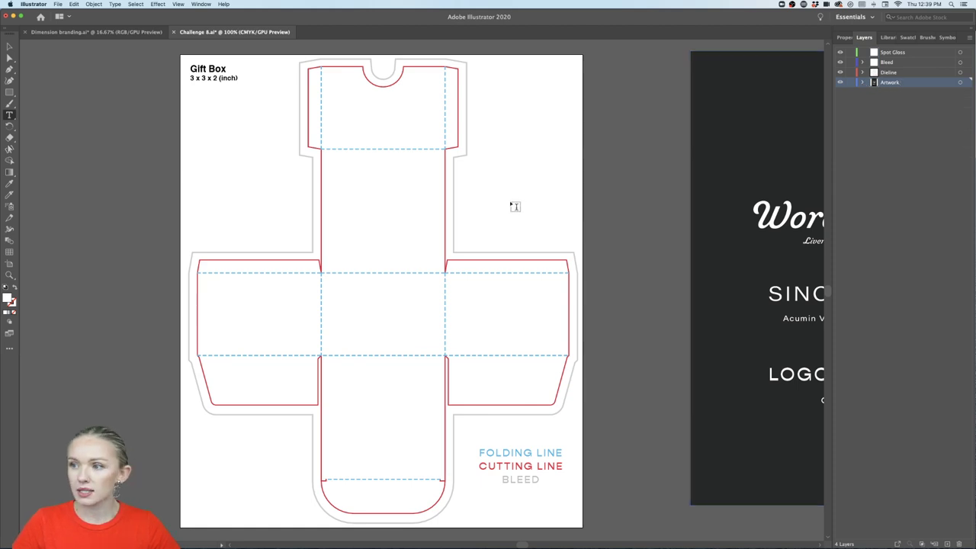
scroll(513, 205, right, 4)
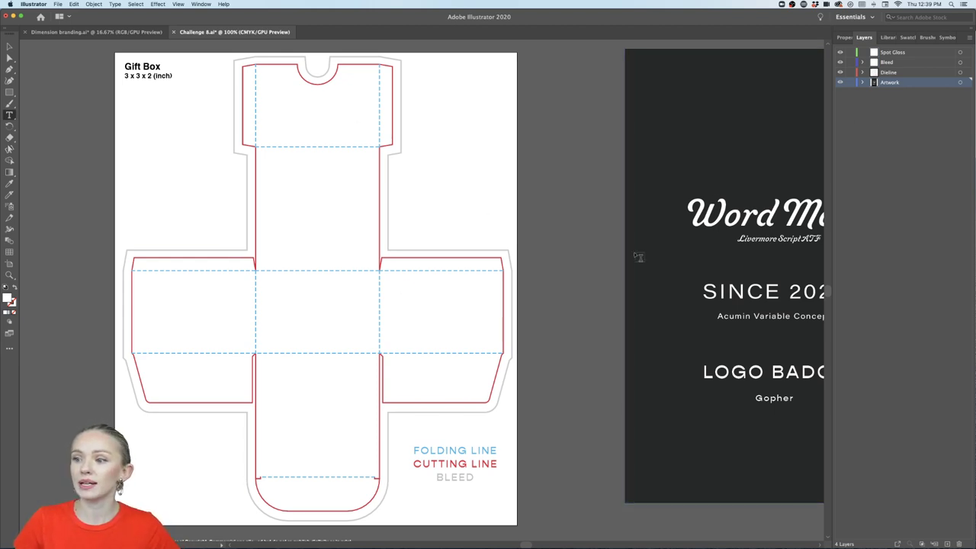
- Copy the gray bleed outline from the Bleed layer and paste it in front on the Artwork layer, in the same place
click(886, 63)
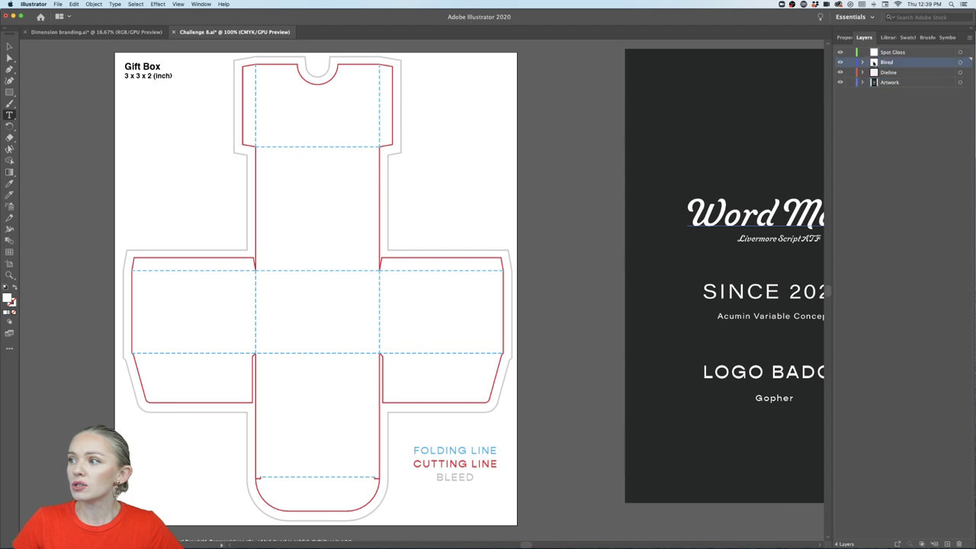
click(862, 63)
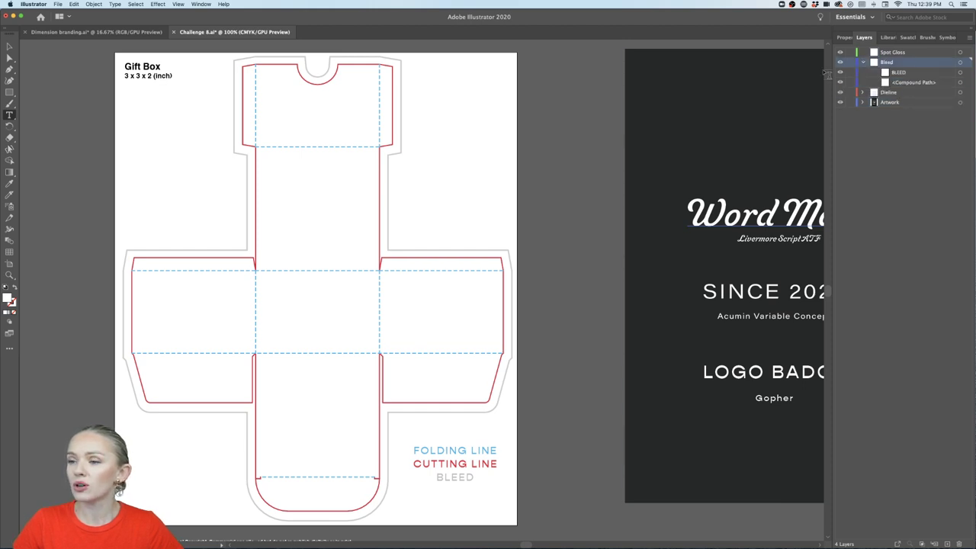
key(v)
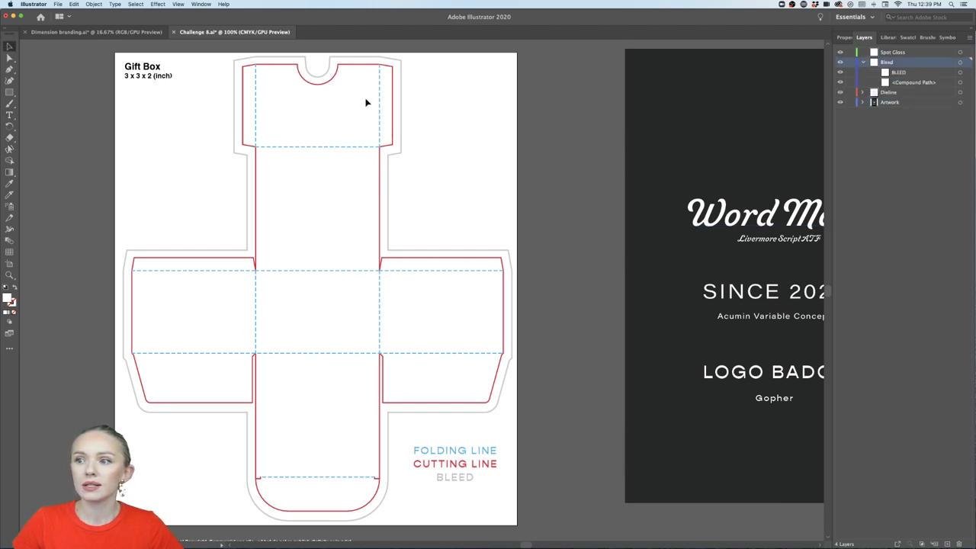
click(402, 110)
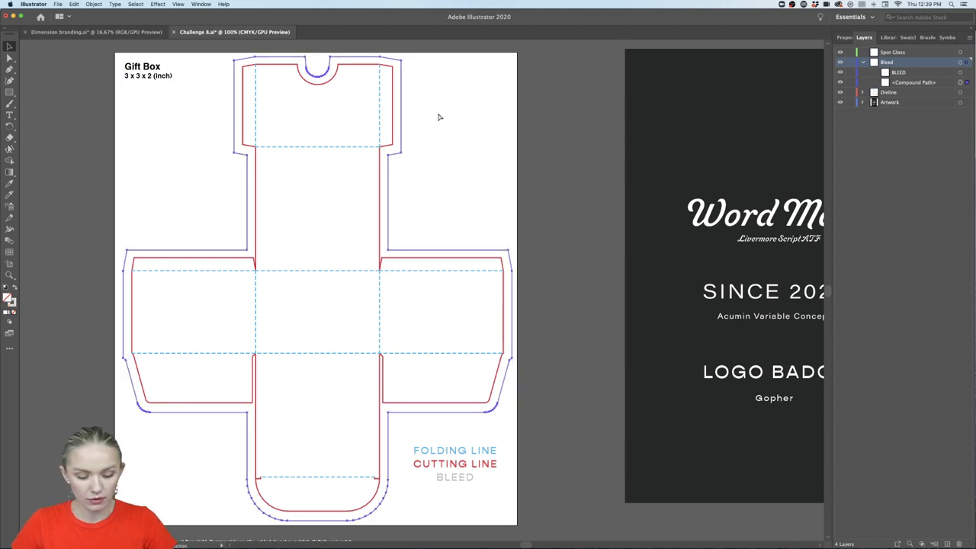
click(863, 62)
click(891, 83)
click(575, 170)
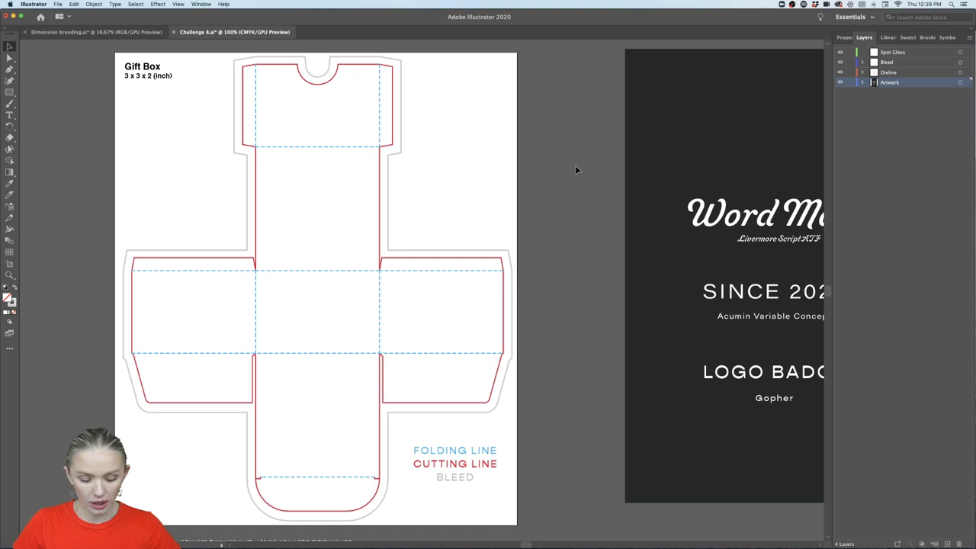
key(super+f)
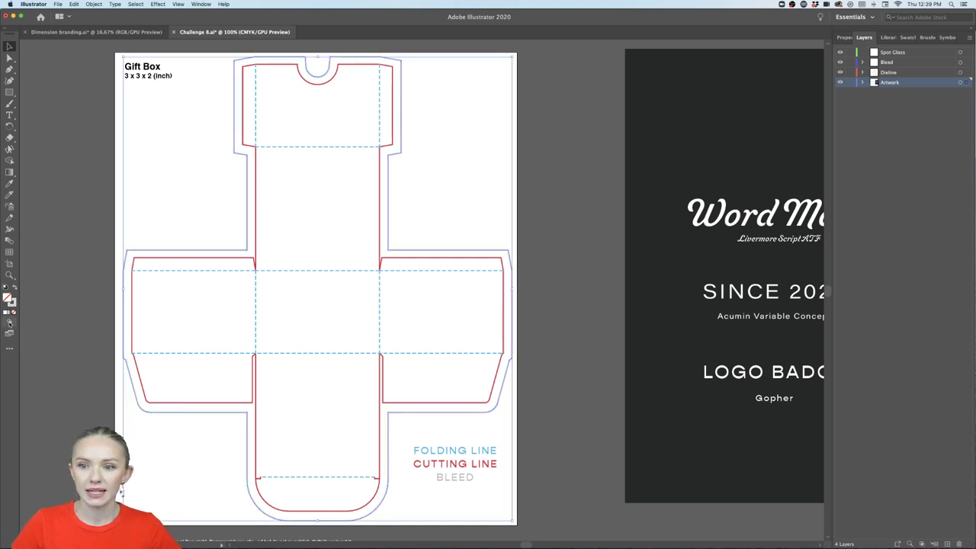
- Swap the pasted outline's fill and stroke to make it a solid gray shape, and check it by toggling the Artwork layer's visibility
click(16, 286)
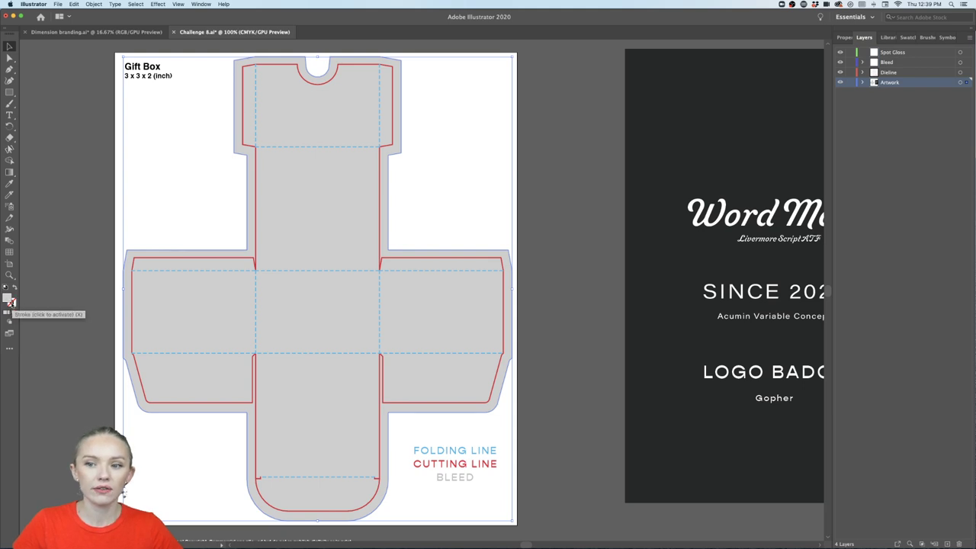
click(7, 299)
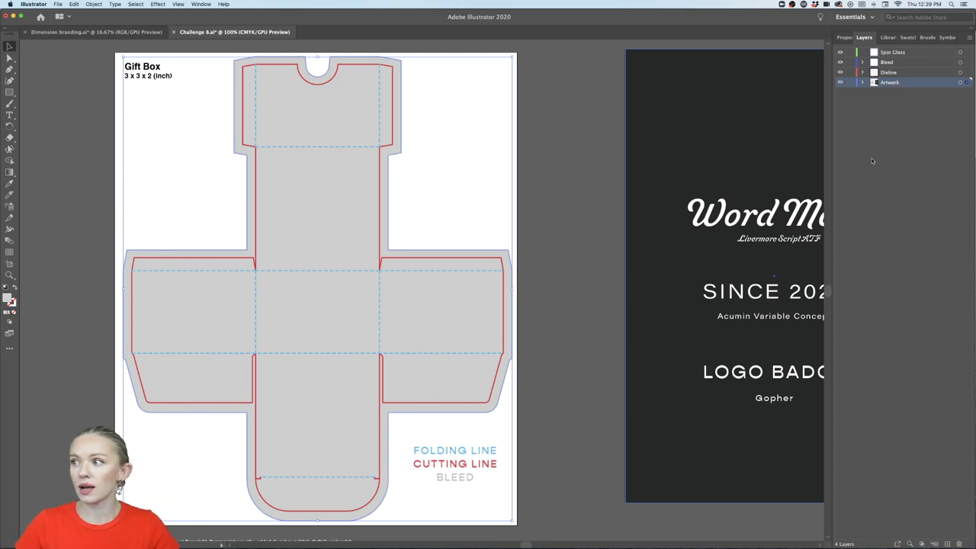
click(840, 83)
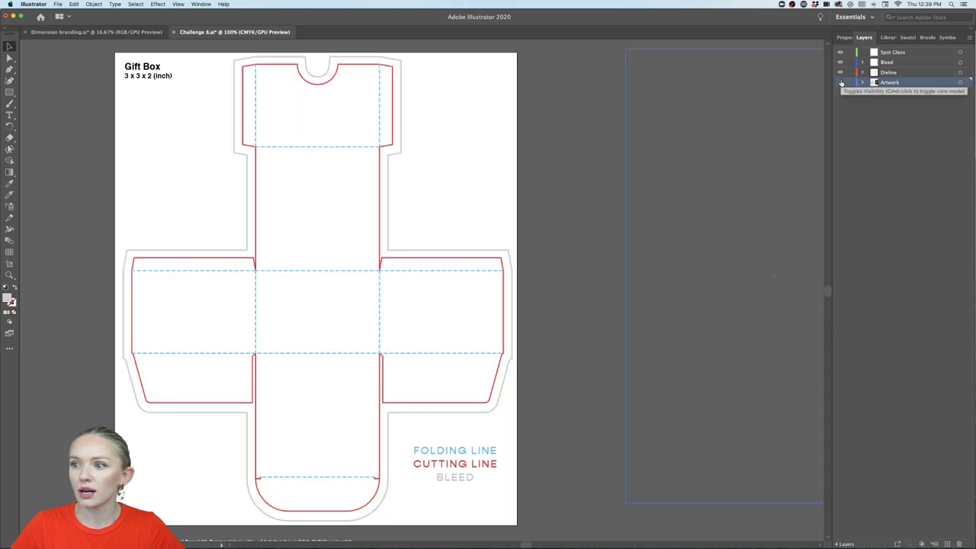
click(840, 82)
click(840, 83)
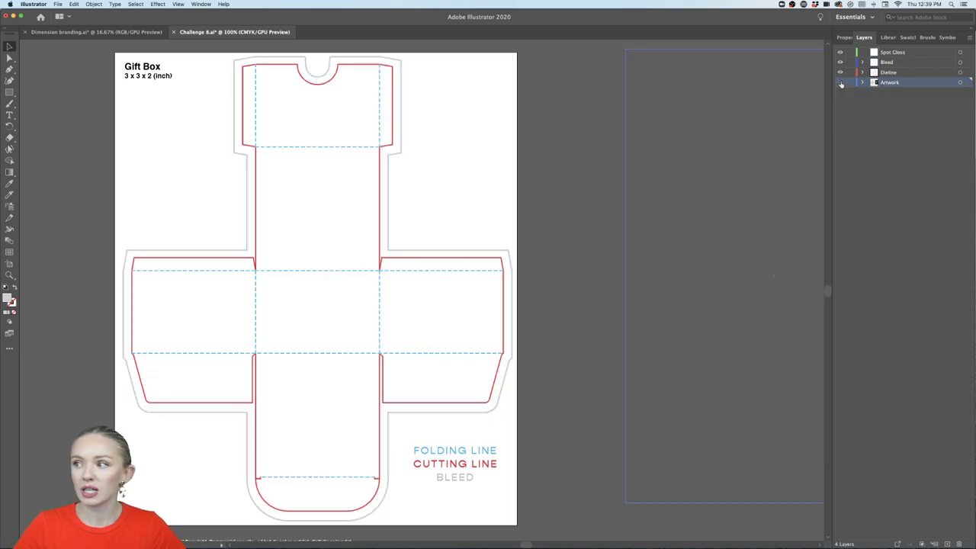
click(839, 82)
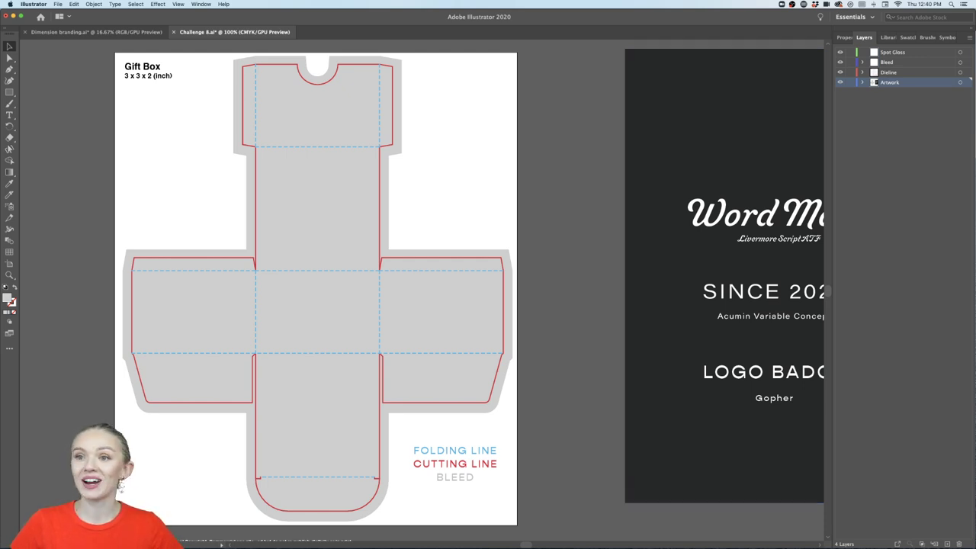
- Check which document color mode the packaging file uses, leaving the setting as it is
click(58, 3)
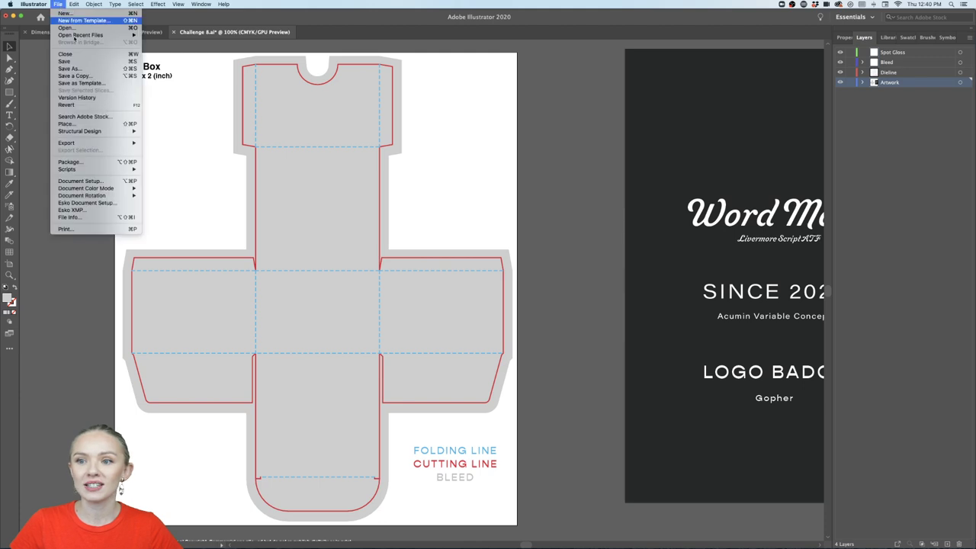
mouse_move(111, 189)
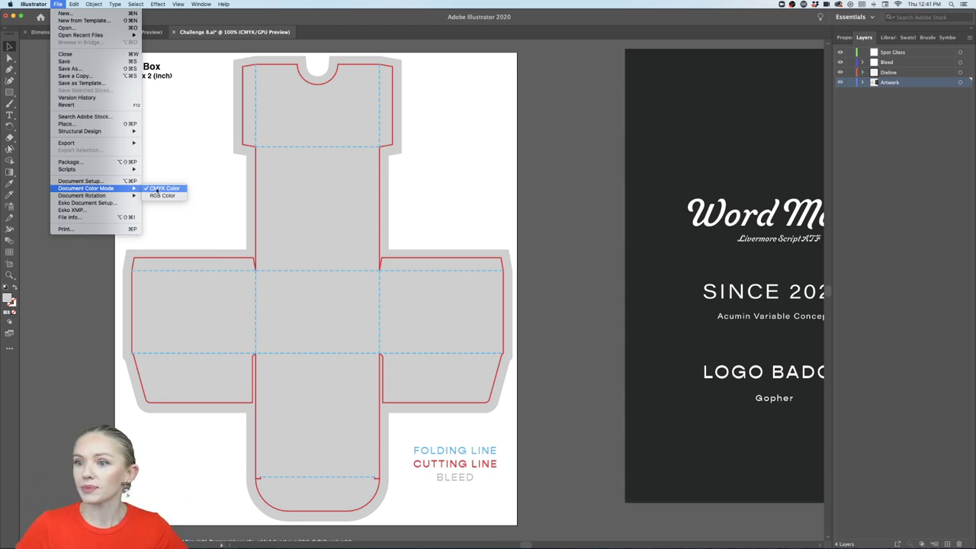
click(202, 191)
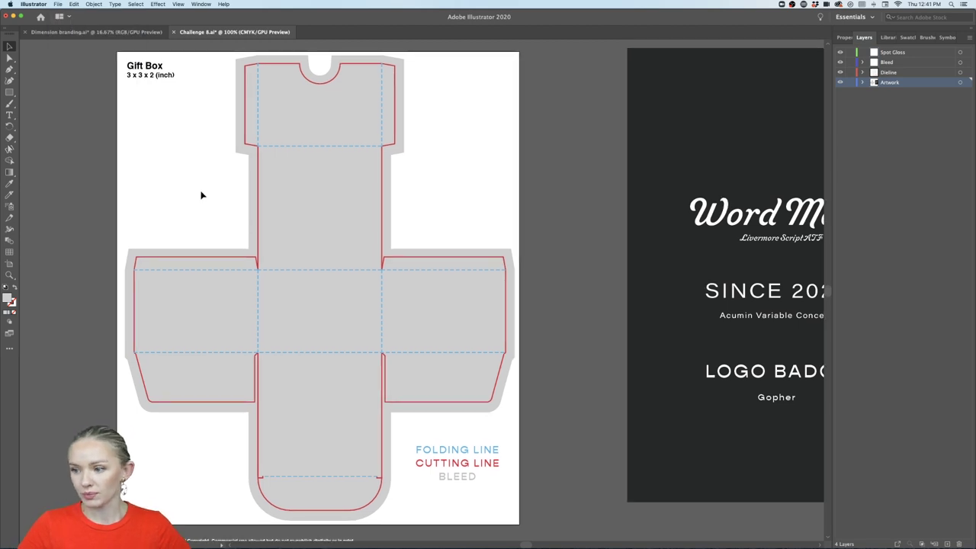
scroll(202, 195, left, 3)
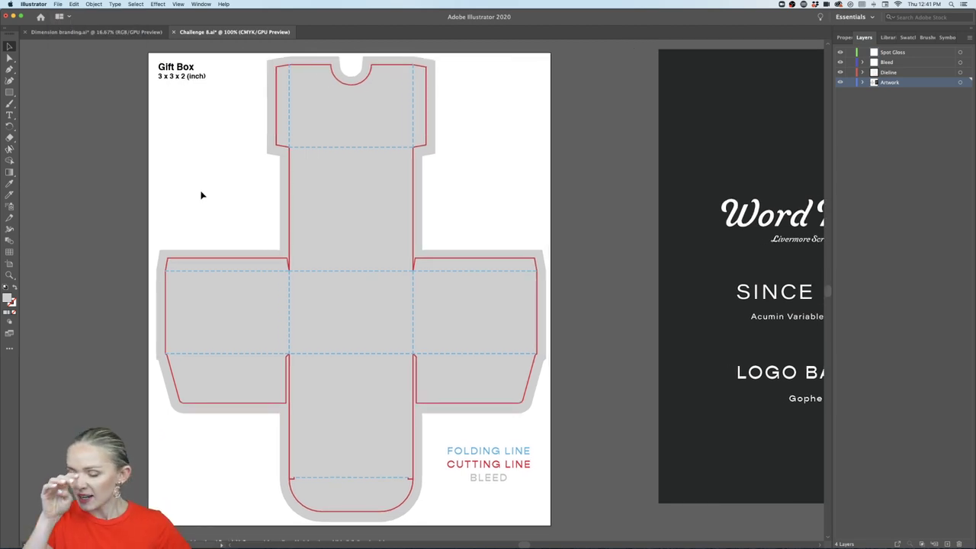
- Duplicate the "Word Mark" text up and to its left, and recolor the copy with the dark charcoal of the logo background
scroll(202, 193, right, 3)
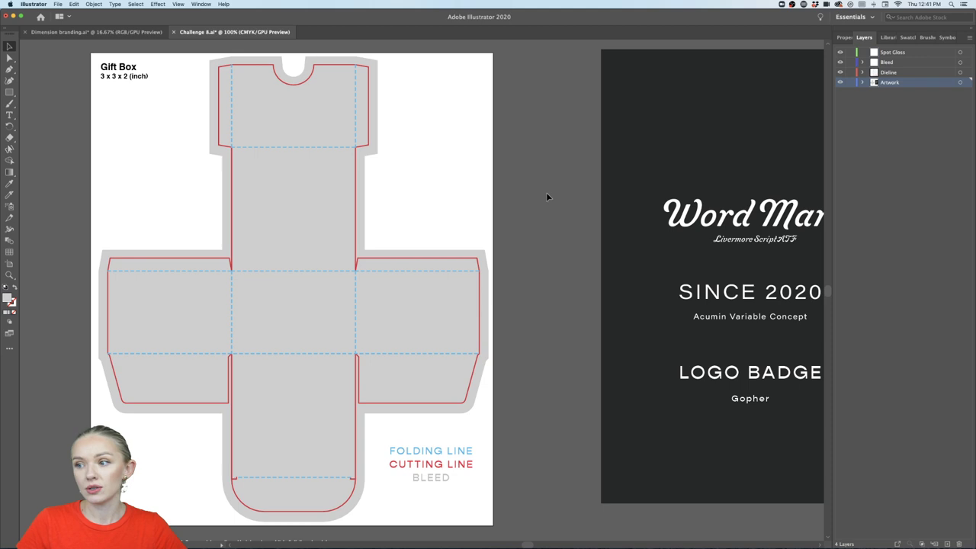
scroll(548, 192, right, 2)
scroll(549, 197, right, 1)
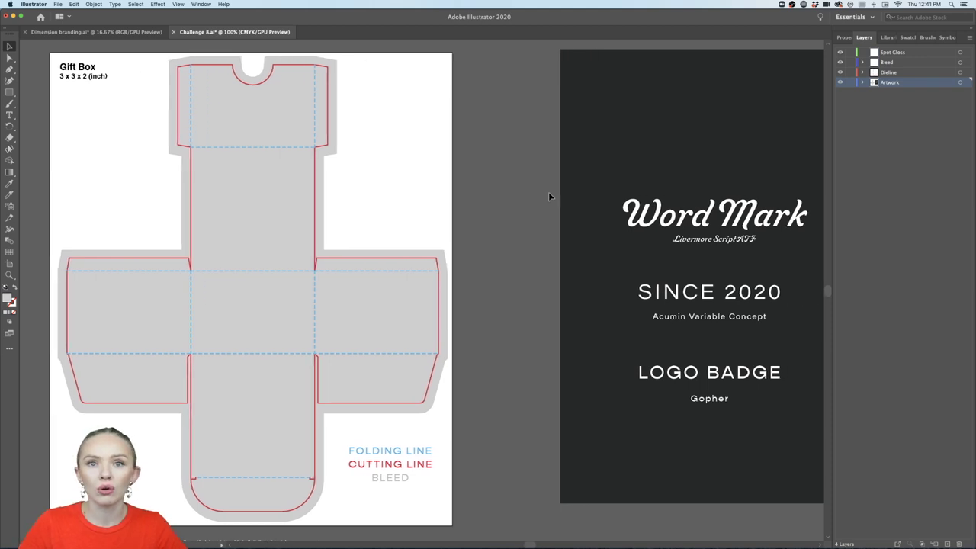
scroll(548, 195, right, 1)
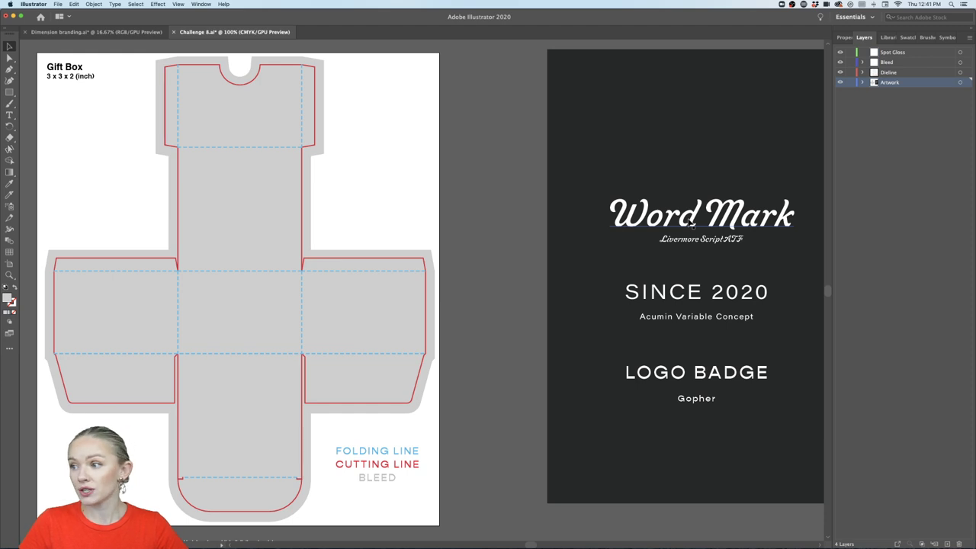
scroll(690, 221, left, 2)
scroll(701, 223, right, 4)
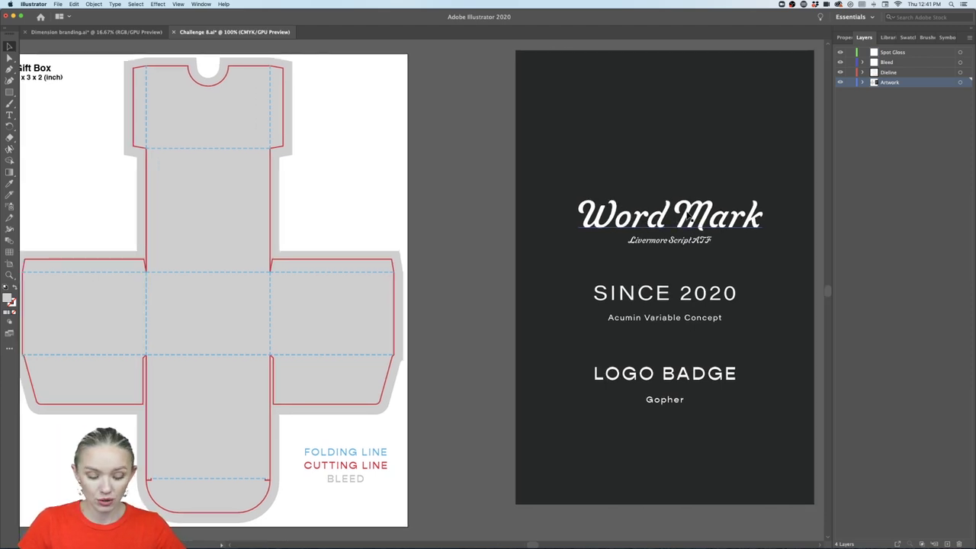
drag(688, 217, 600, 155)
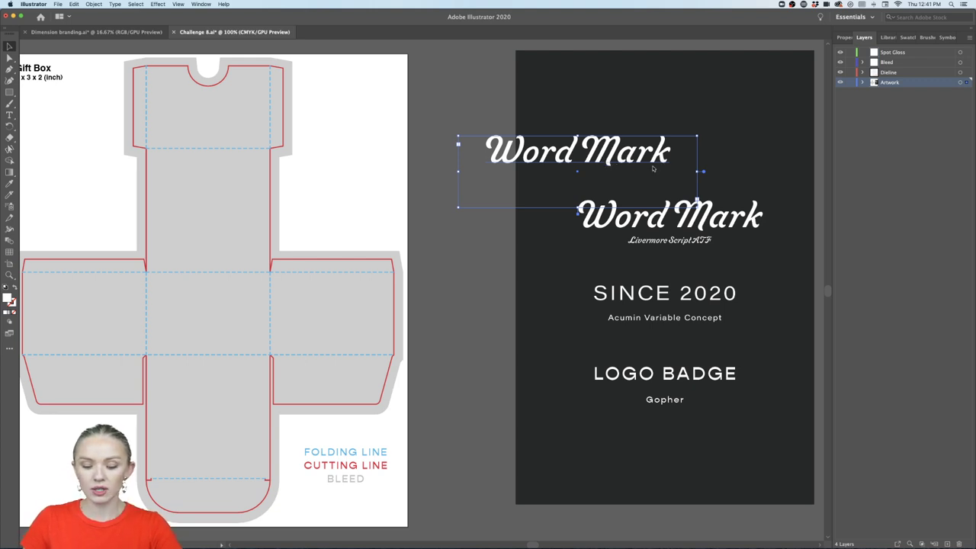
key(i)
click(645, 108)
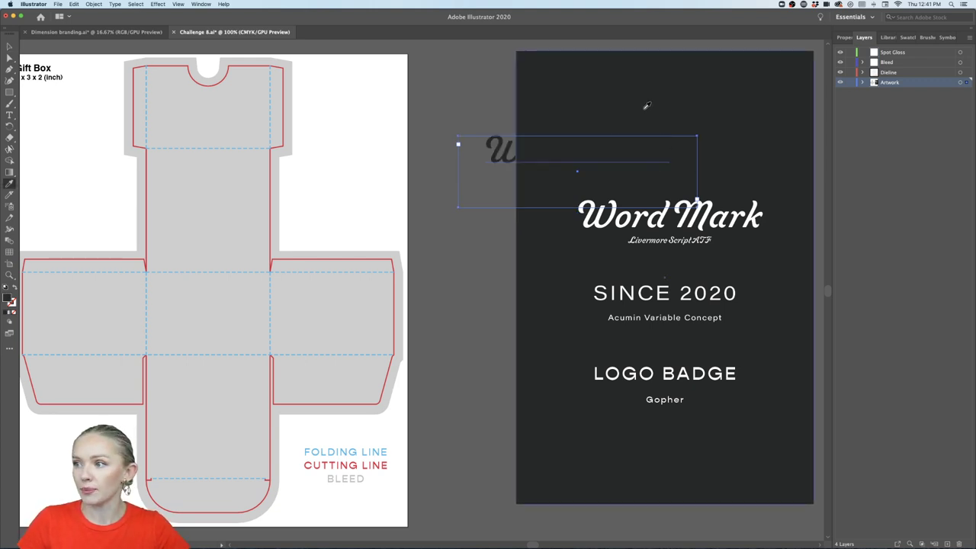
click(9, 47)
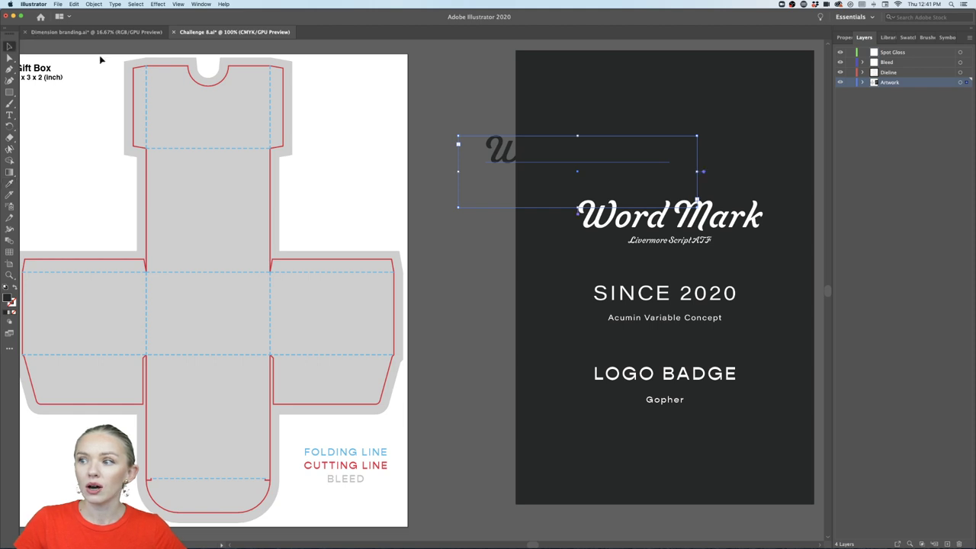
- Move the dark "Word Mark" copy onto the dieline, convert it to outlines, bring it to front and scale it to fit the lower center panel
drag(568, 163, 198, 330)
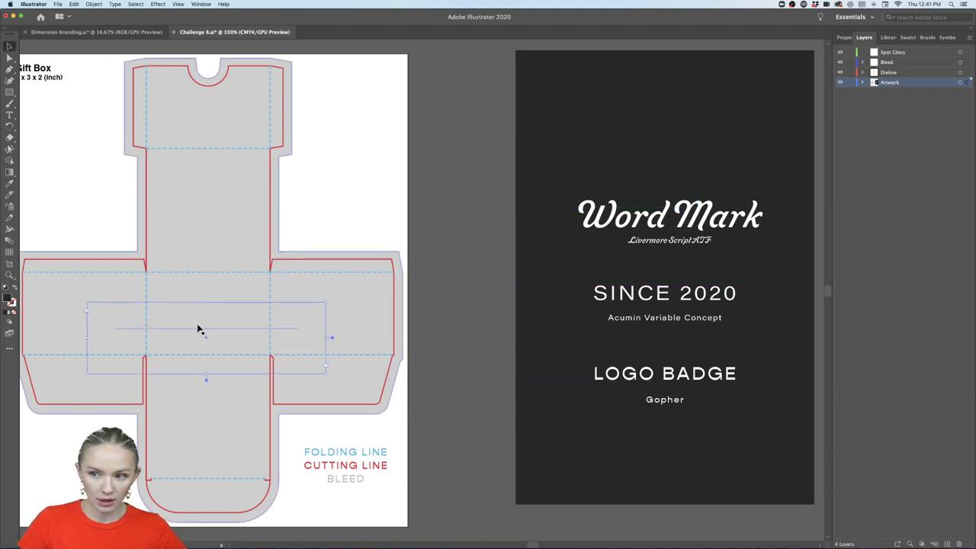
key(super+shift+o)
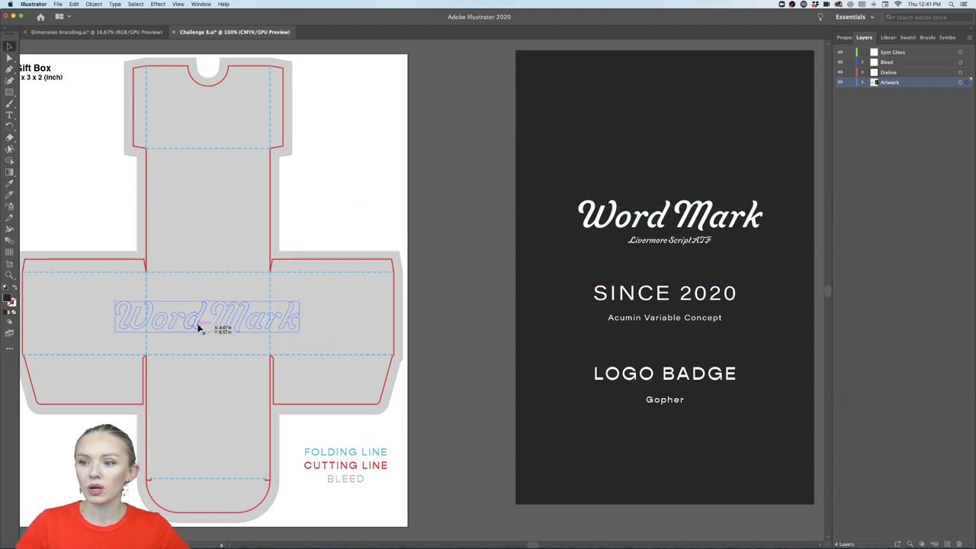
right_click(198, 328)
mouse_move(227, 419)
click(299, 419)
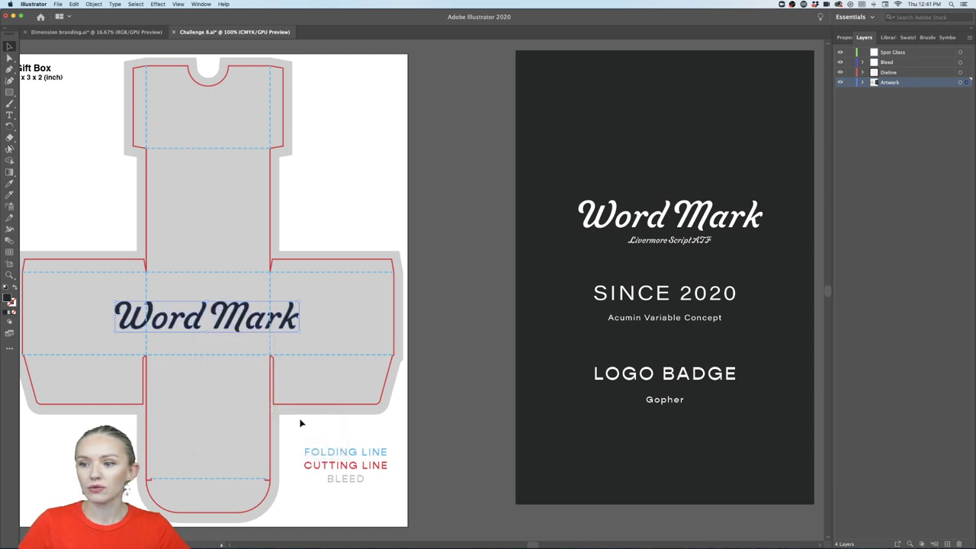
drag(301, 316, 237, 423)
scroll(236, 423, left, 5)
scroll(236, 423, down, 2)
click(573, 350)
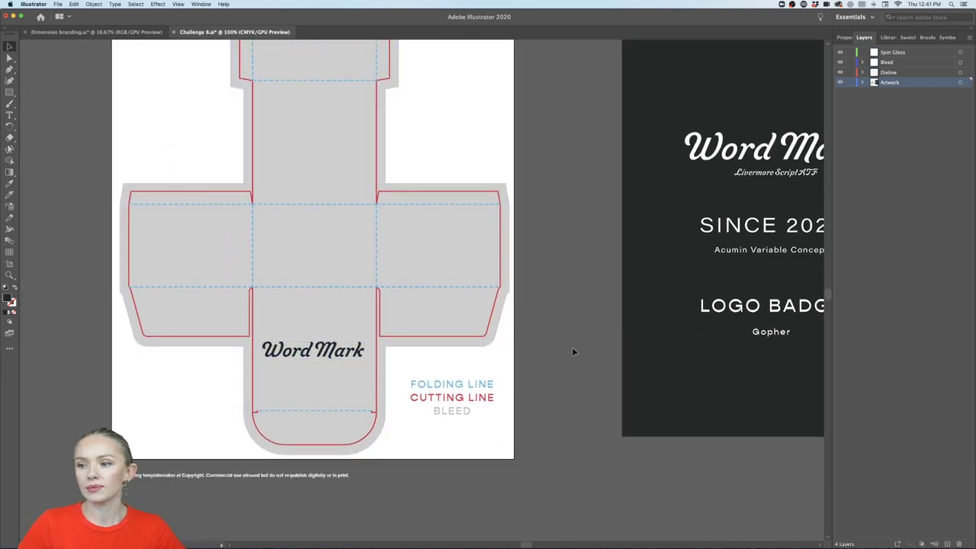
- Delete the outlined "Word Mark" logo from the lower center panel of the box
scroll(292, 367, up, 1)
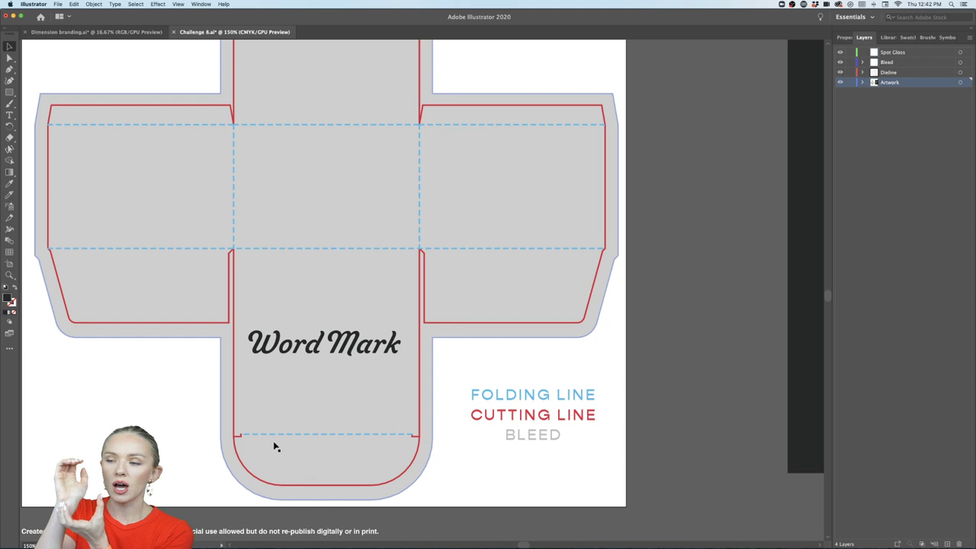
scroll(276, 446, up, 2)
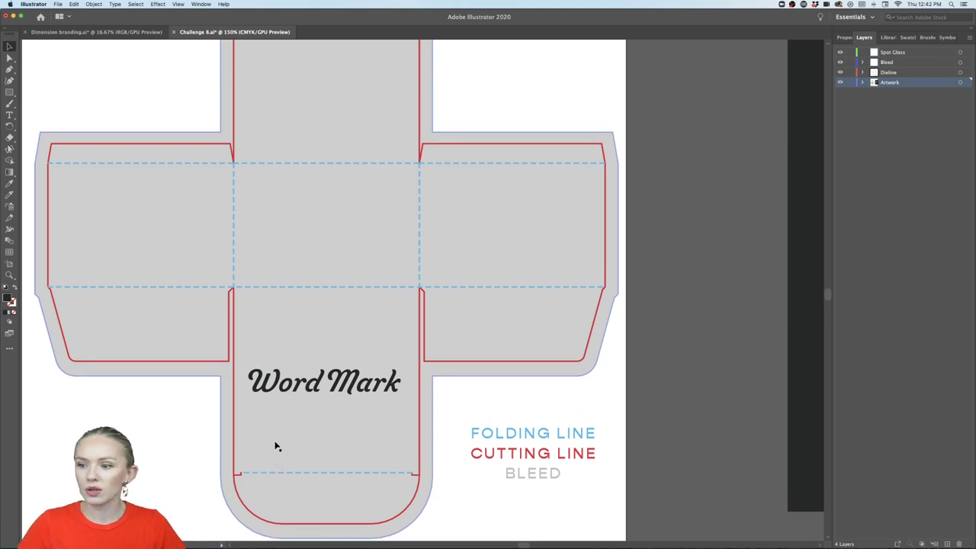
scroll(338, 224, left, 3)
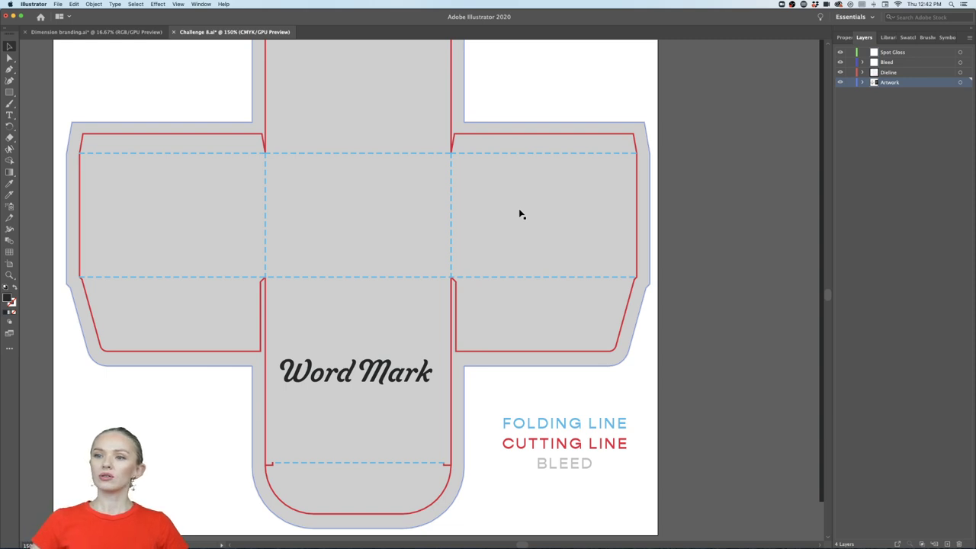
scroll(520, 214, down, 1)
scroll(521, 214, left, 1)
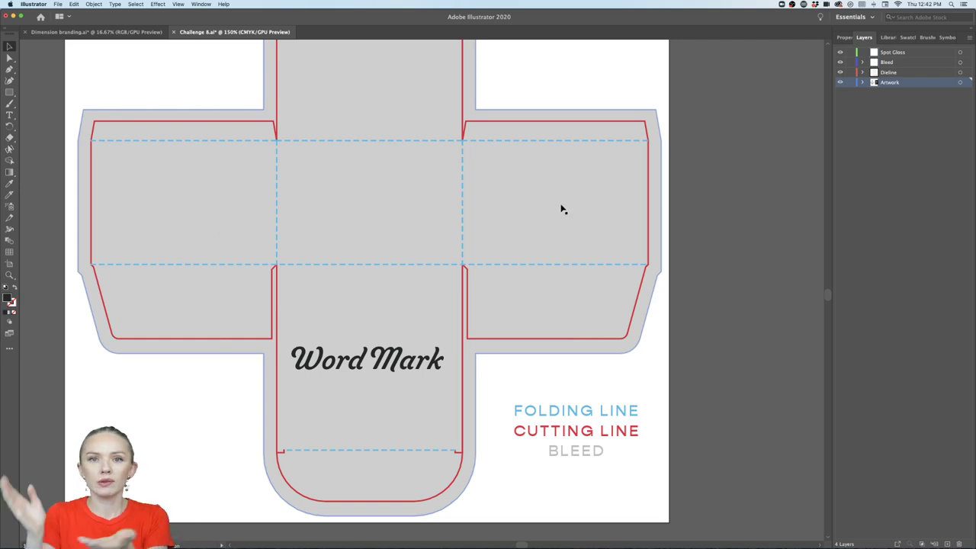
scroll(561, 209, right, 1)
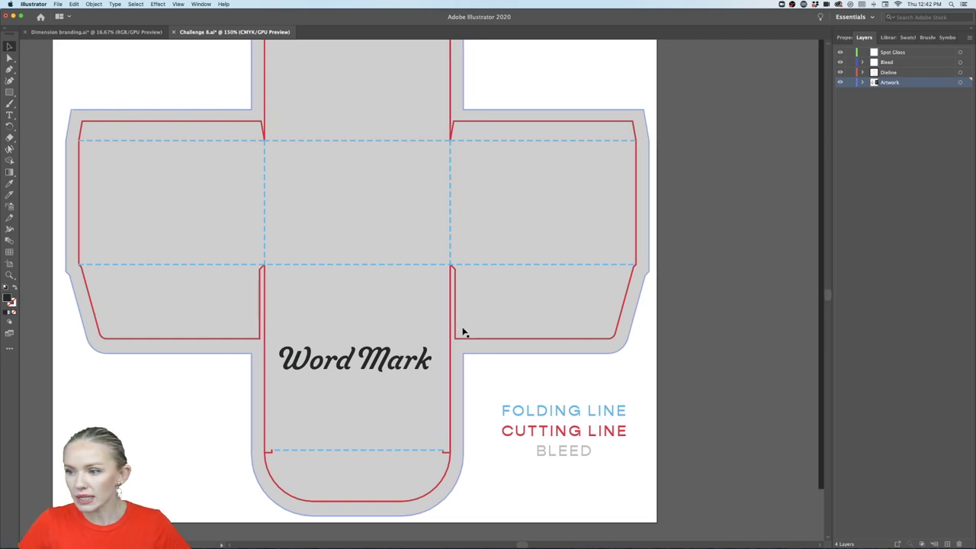
click(409, 362)
key(Delete)
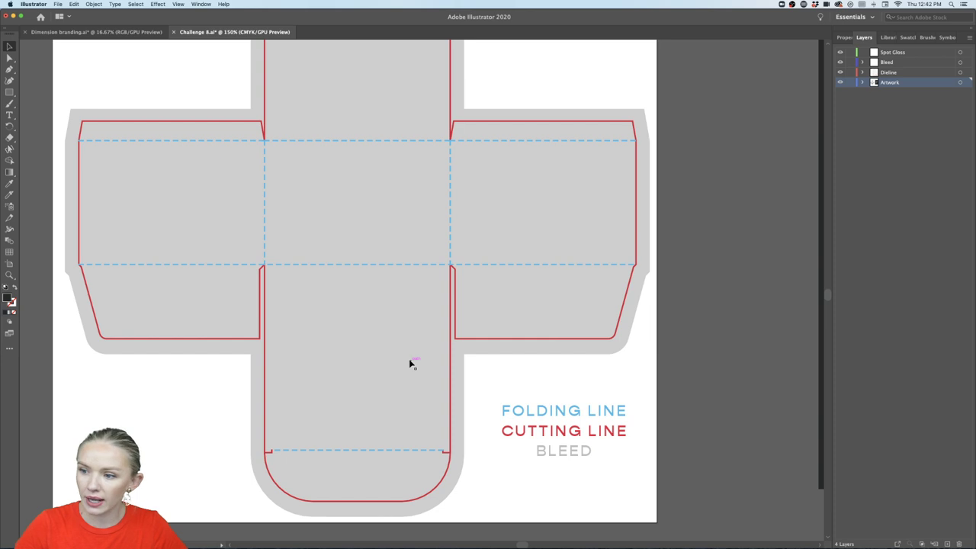
- Place a copy of the "LOGO BADGE" text below the gift box artboard and change its wording to "GlamUp"
key(super+alt+0)
click(618, 332)
drag(618, 332, 353, 477)
triple_click(353, 476)
scroll(351, 474, down, 1)
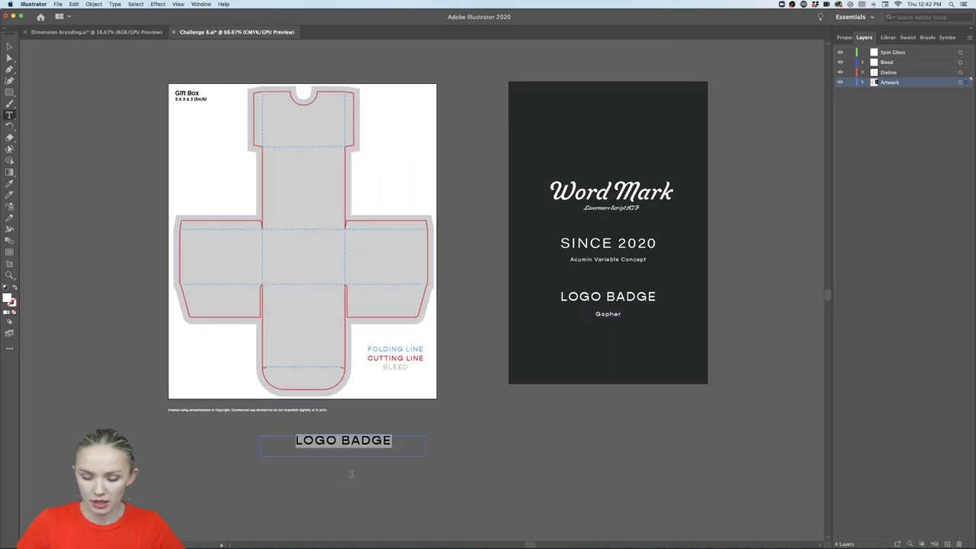
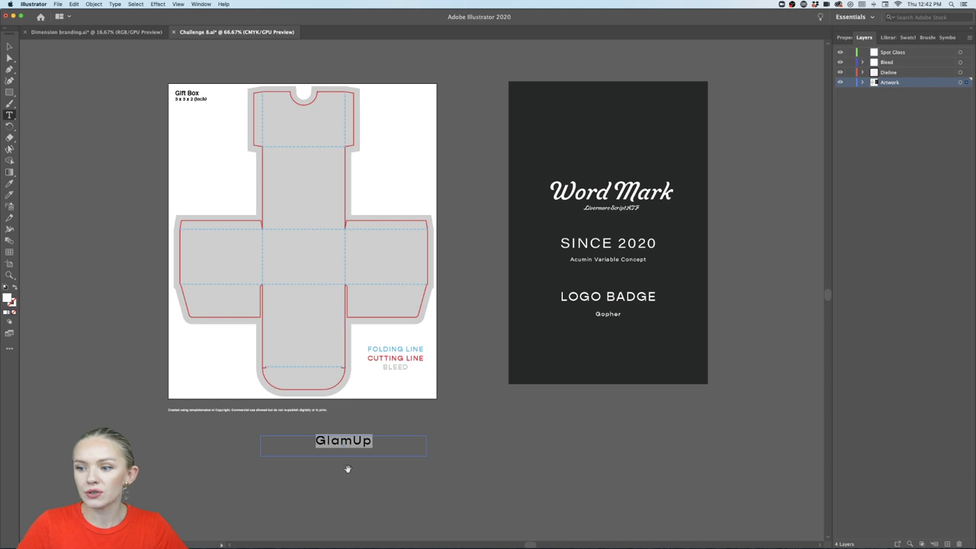
- Set the "GlamUp" text's tracking to 0
scroll(347, 468, up, 1)
click(844, 37)
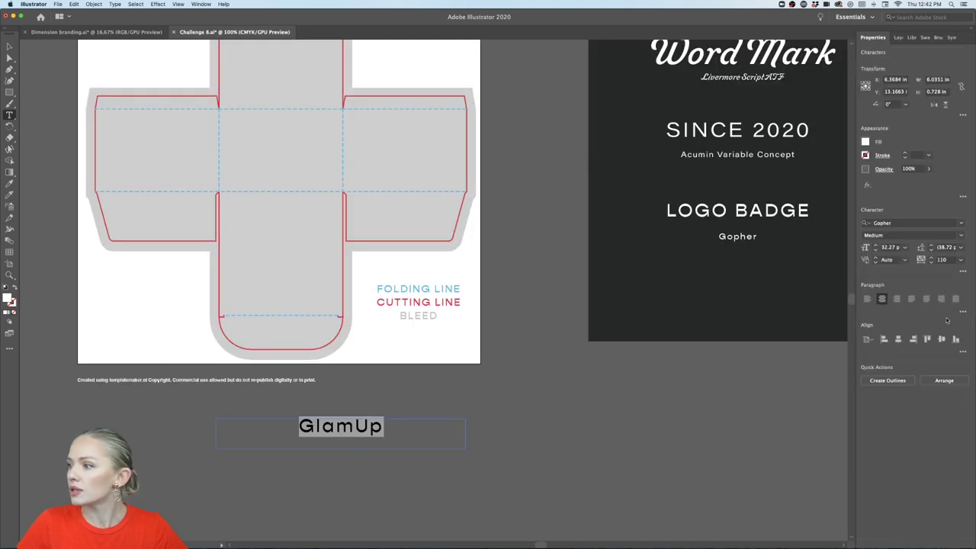
click(961, 260)
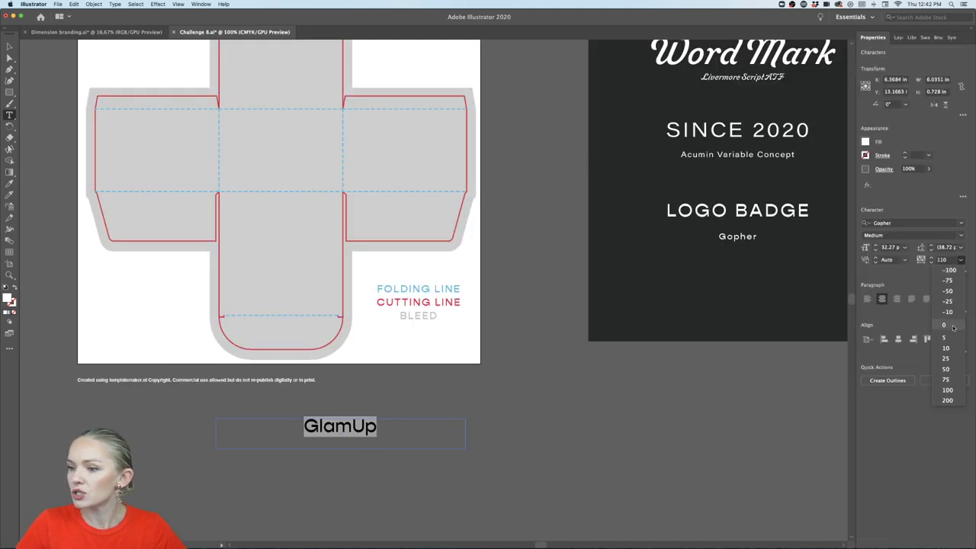
click(952, 326)
click(10, 47)
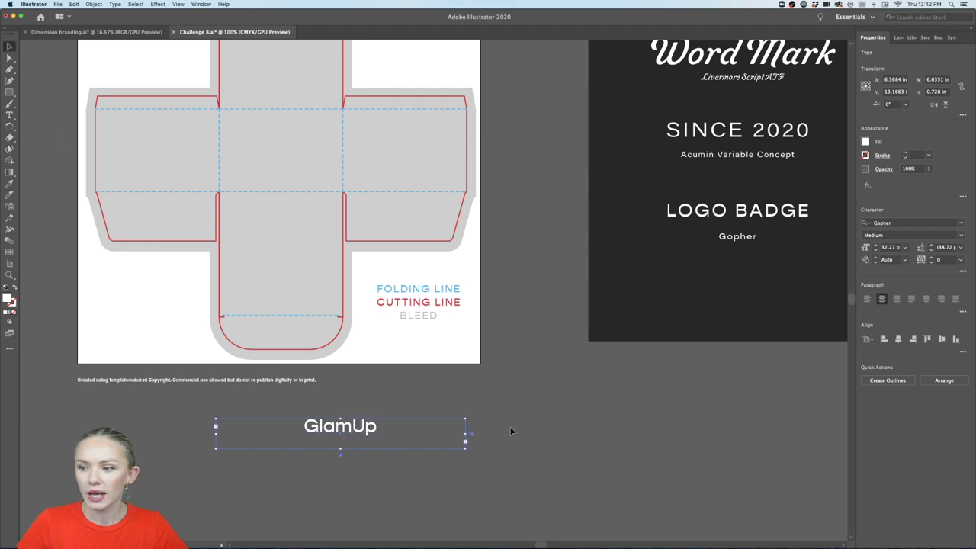
- Convert "GlamUp" to outlines, move it onto the box's lower center panel and bring it to front
key(shift+super+o)
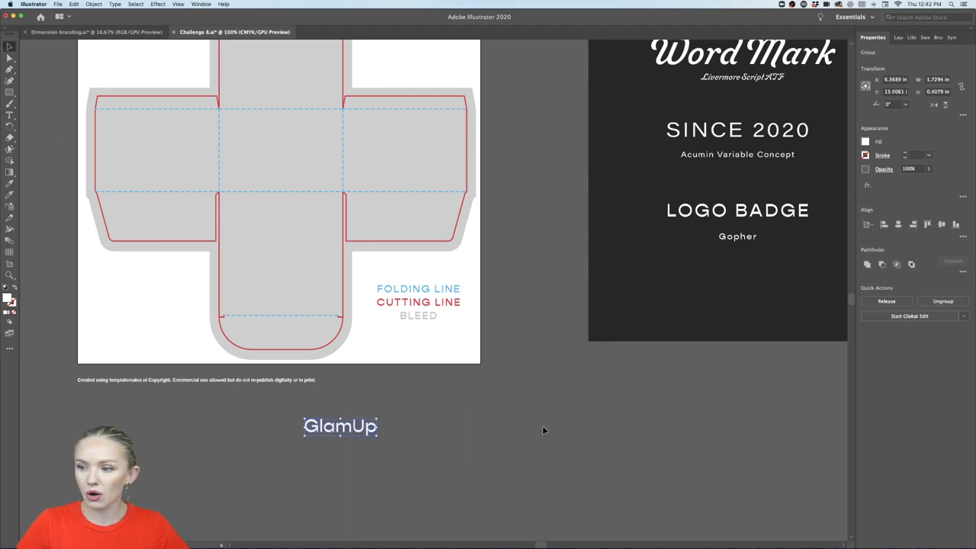
drag(371, 433, 310, 264)
right_click(298, 257)
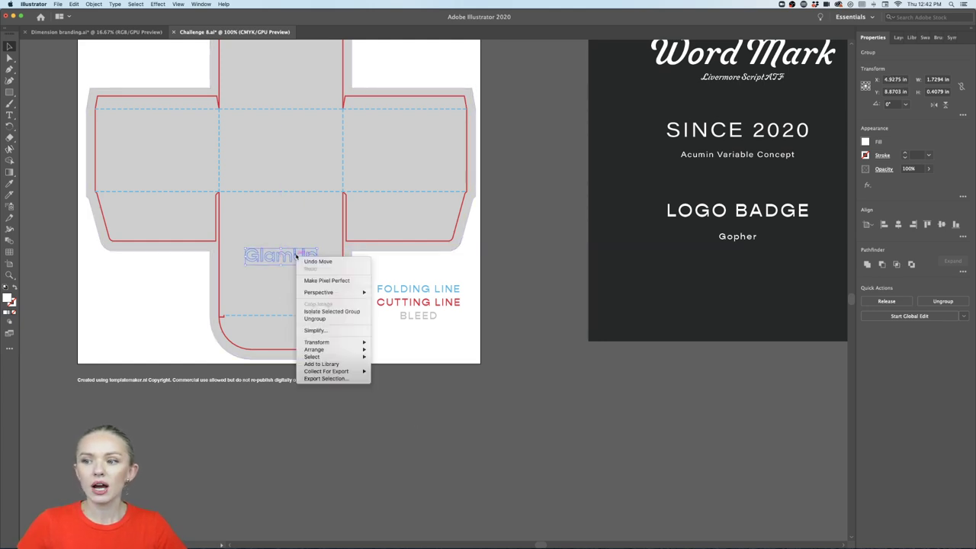
mouse_move(328, 349)
click(396, 347)
click(408, 416)
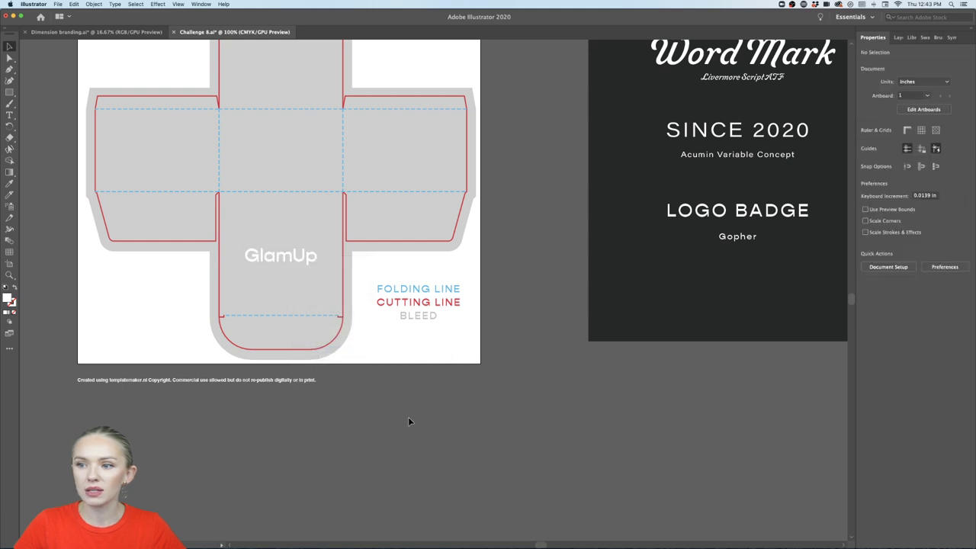
- Select the gray base shape behind the box dieline on the Artwork layer
scroll(408, 416, up, 2)
scroll(408, 416, left, 2)
scroll(413, 423, up, 2)
key(super+minus)
scroll(429, 424, down, 1)
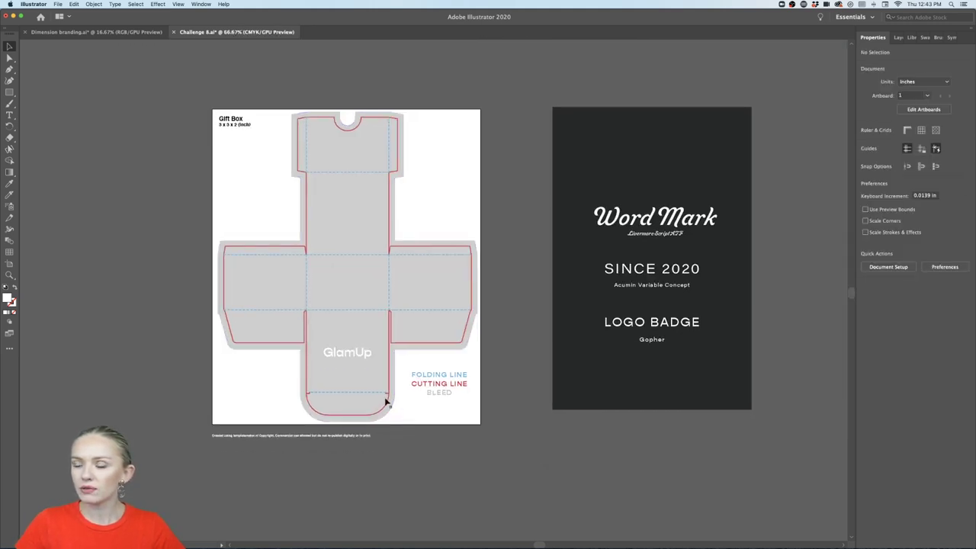
click(377, 390)
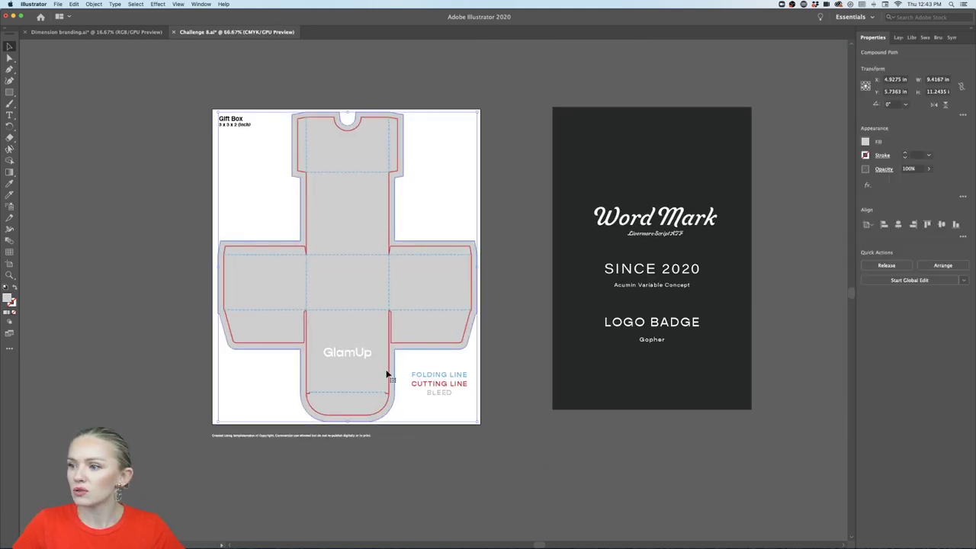
double_click(9, 299)
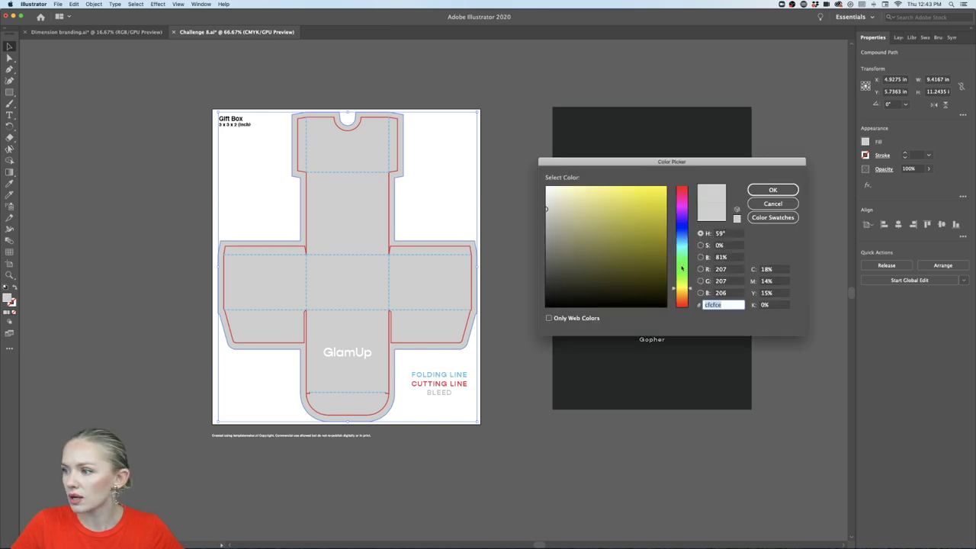
drag(682, 268, 682, 279)
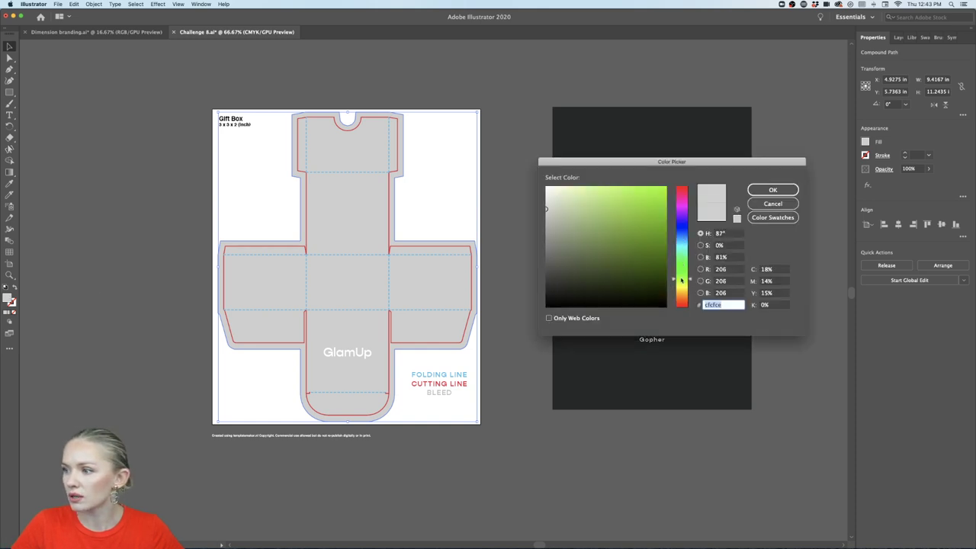
click(772, 204)
- Fill the base shape with the dark navy from the Flambeau library's color theme
click(911, 38)
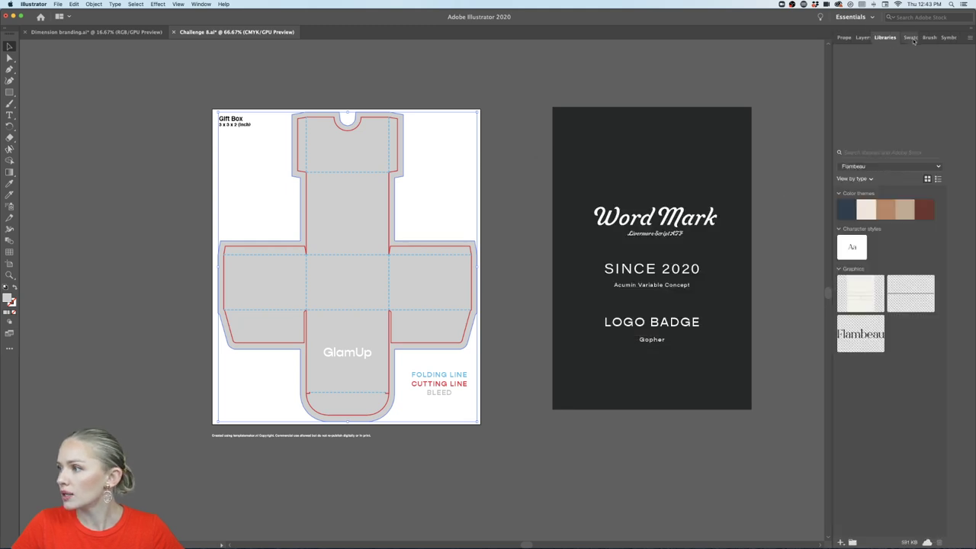
click(894, 167)
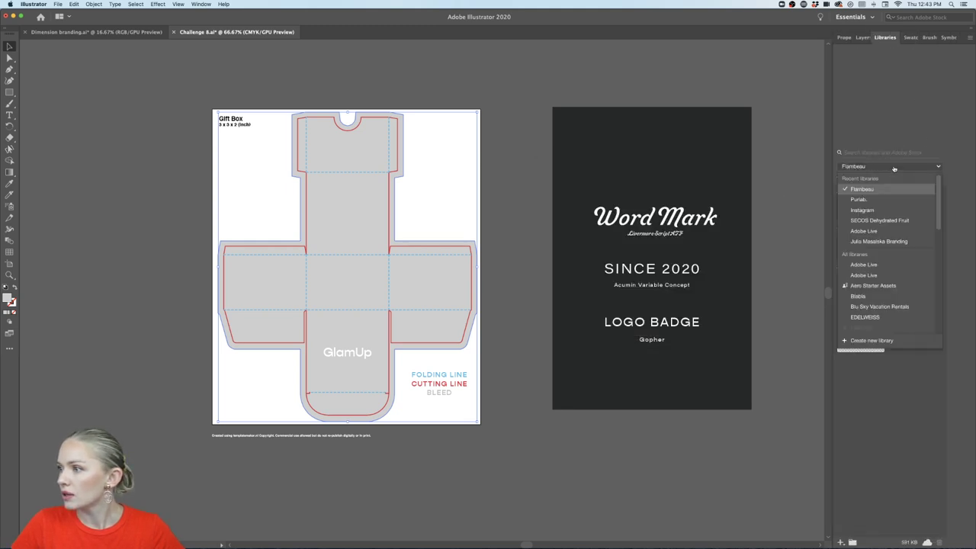
click(879, 400)
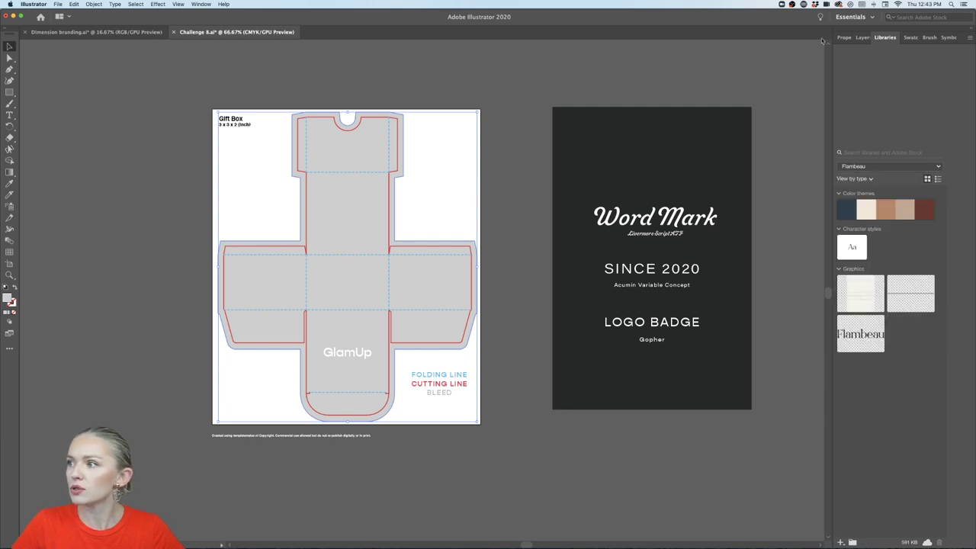
click(862, 37)
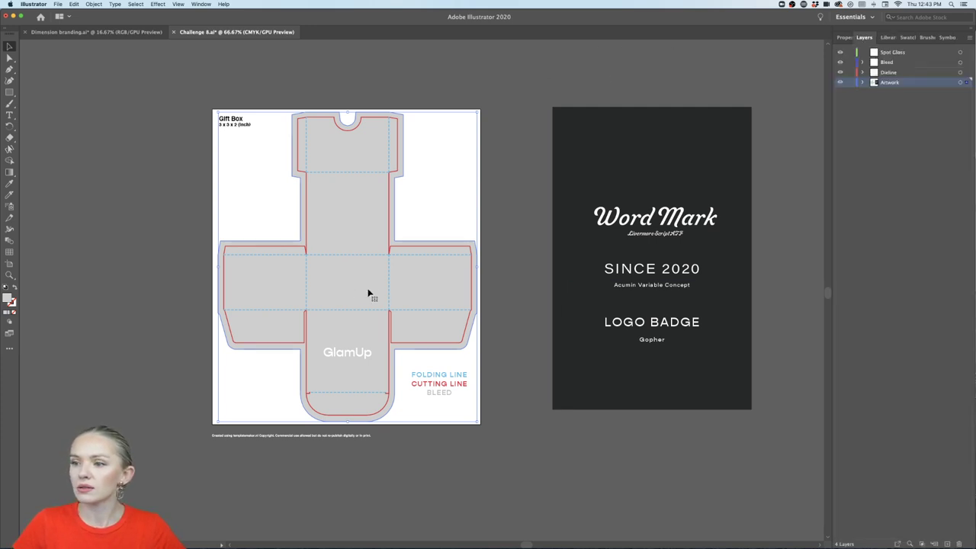
click(884, 38)
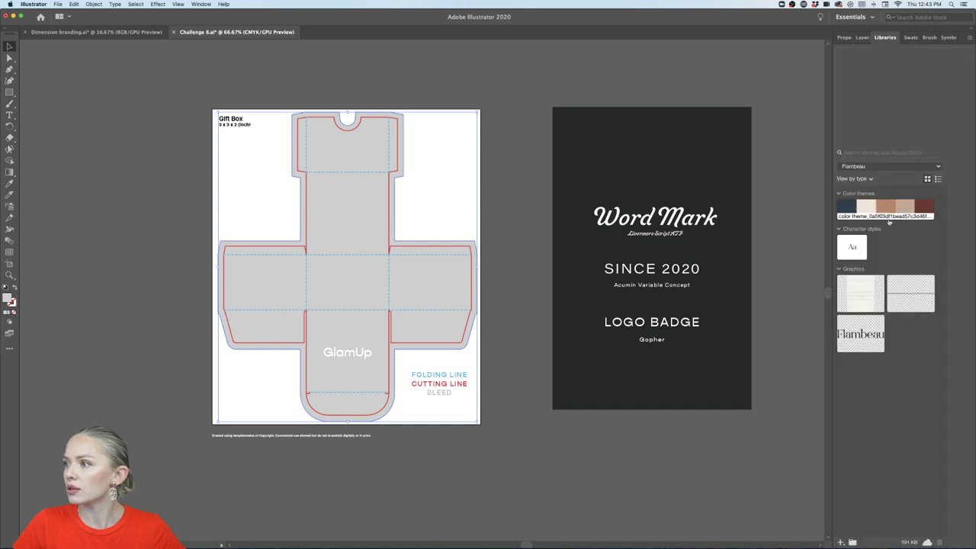
click(842, 207)
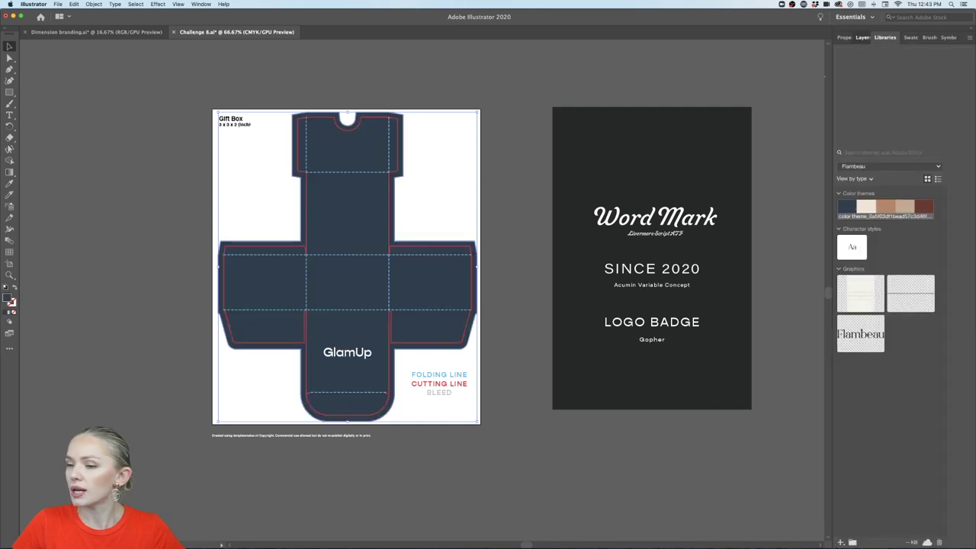
click(862, 37)
key(super+equal)
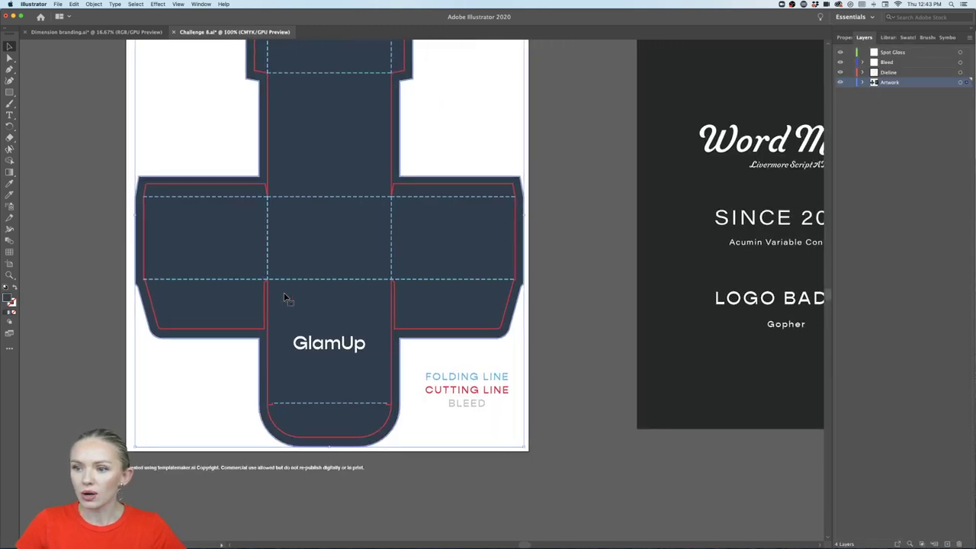
scroll(287, 308, down, 1)
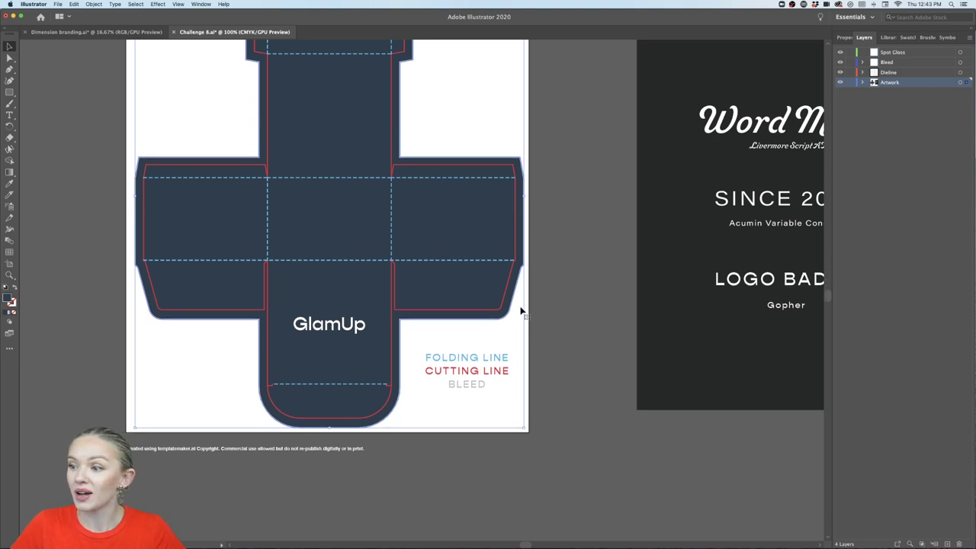
click(552, 296)
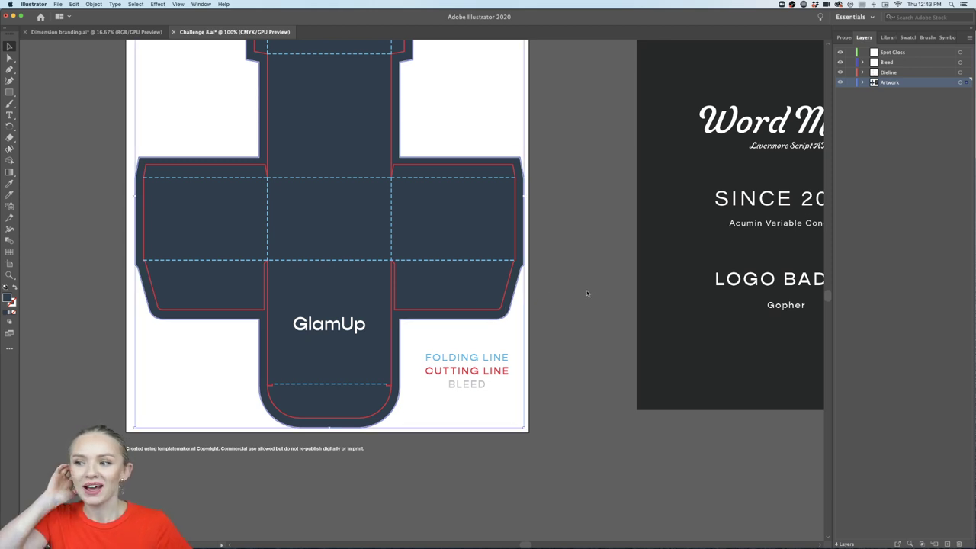
scroll(587, 295, down, 1)
scroll(587, 295, right, 5)
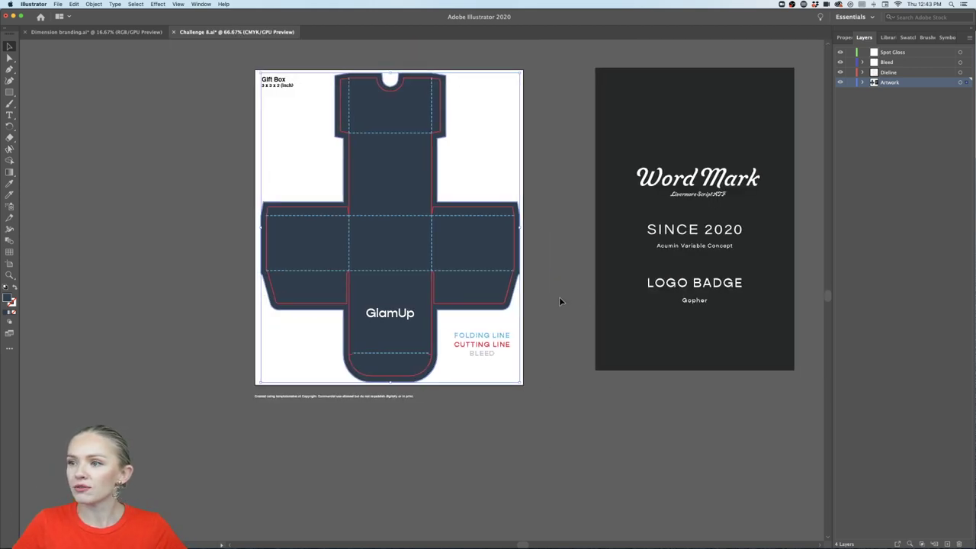
scroll(523, 296, right, 1)
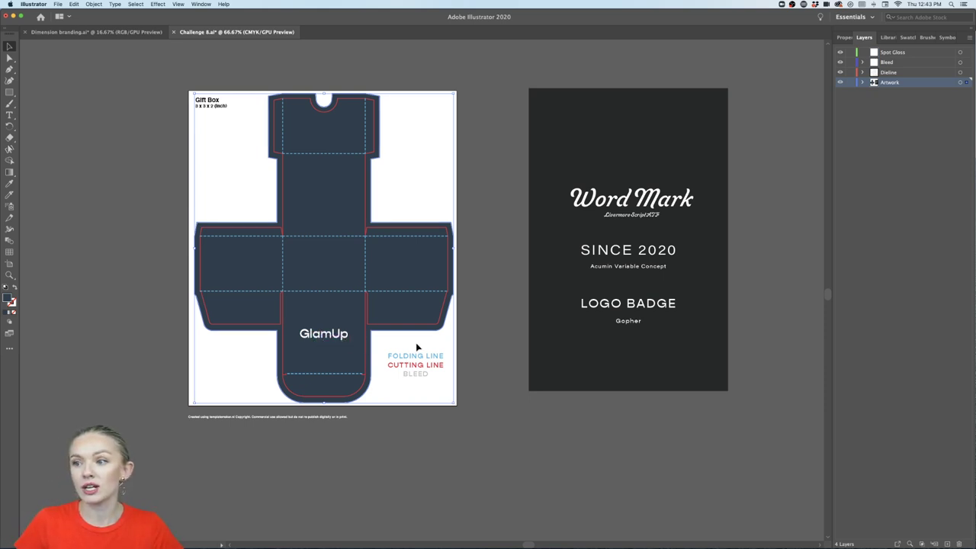
scroll(308, 393, up, 1)
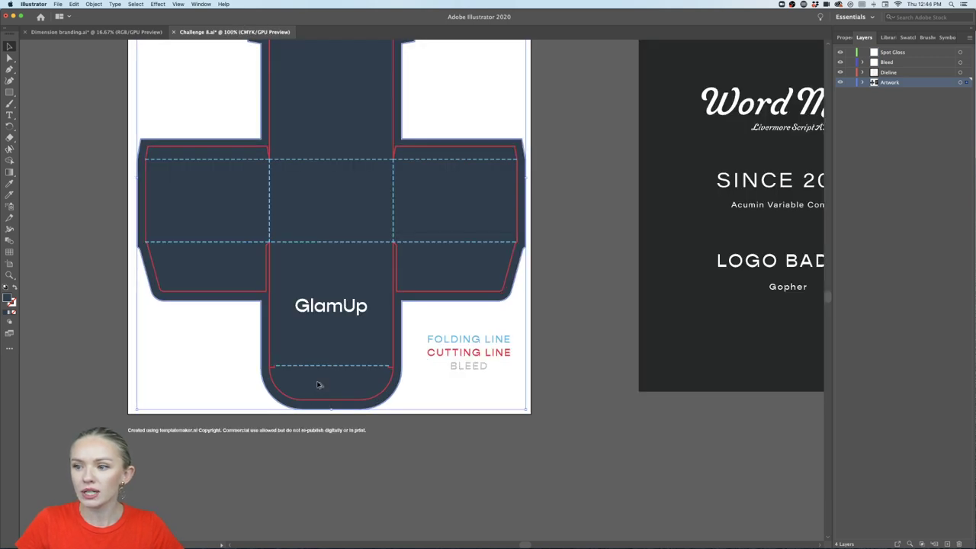
- Copy the "Acumin Variable Concept" text to below the gift box artboard and replace its wording with "OPEN HERE"
drag(792, 207, 358, 476)
right_click(357, 477)
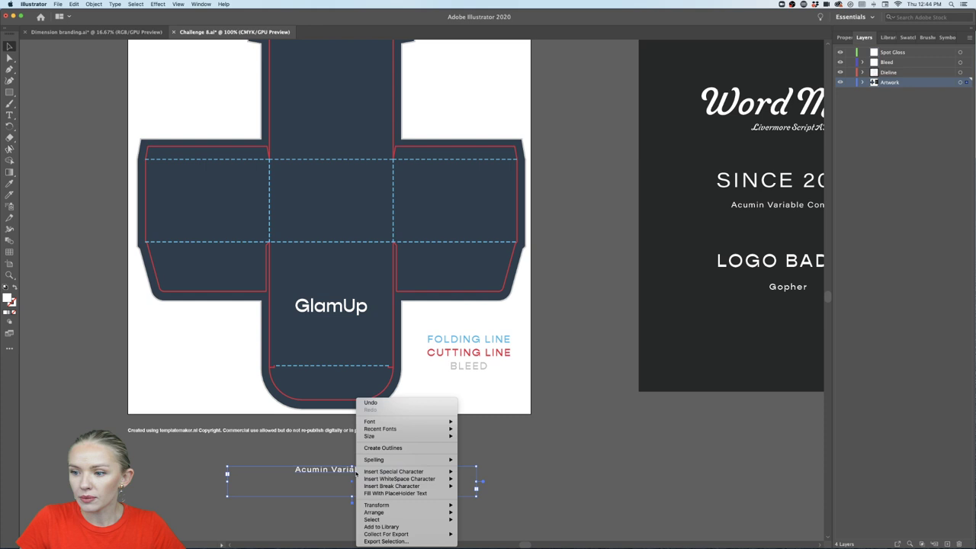
click(397, 496)
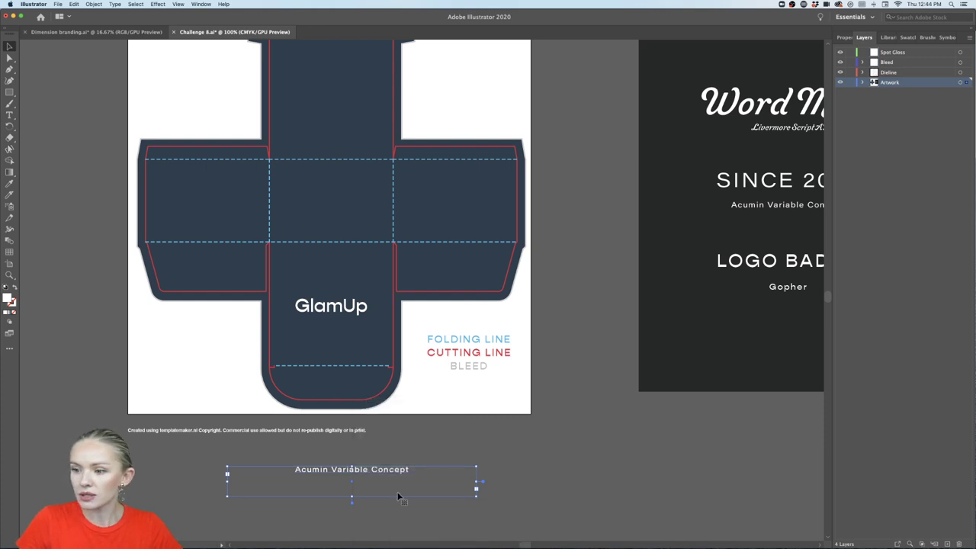
key(t)
triple_click(374, 469)
key(BackSpace)
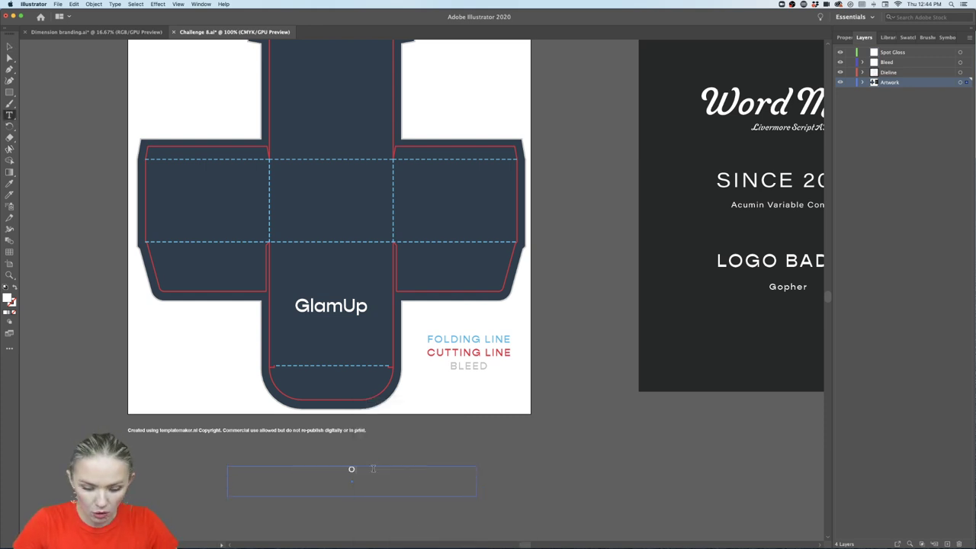
text(OPEN HE)
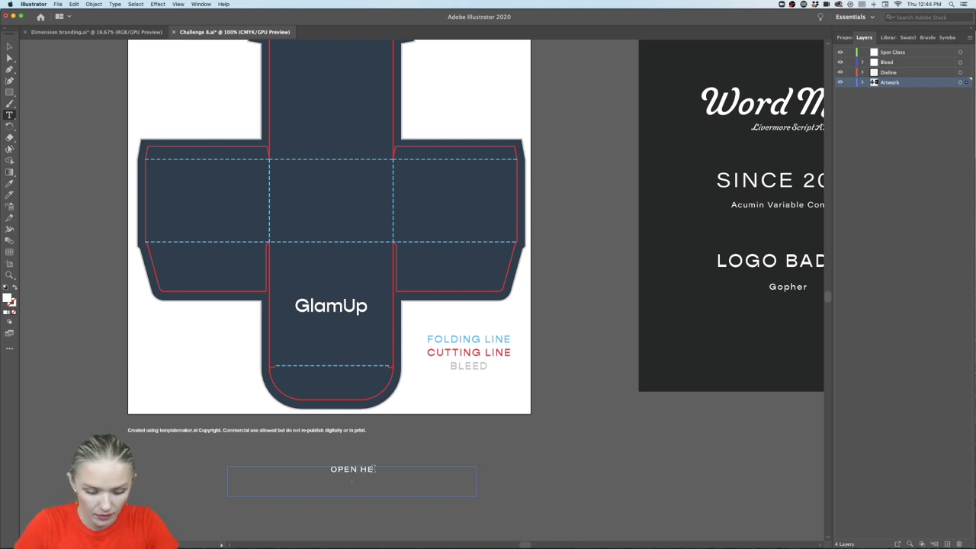
text(RE)
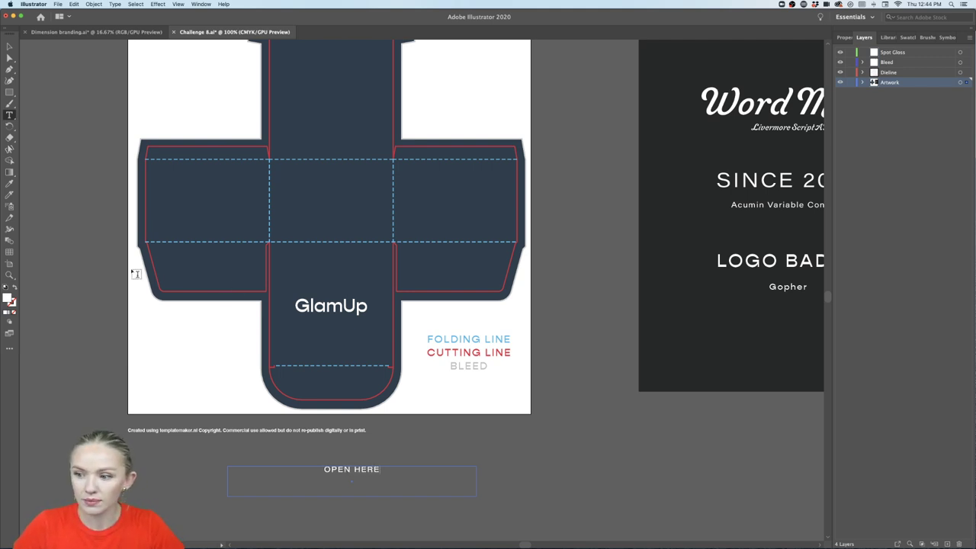
click(10, 47)
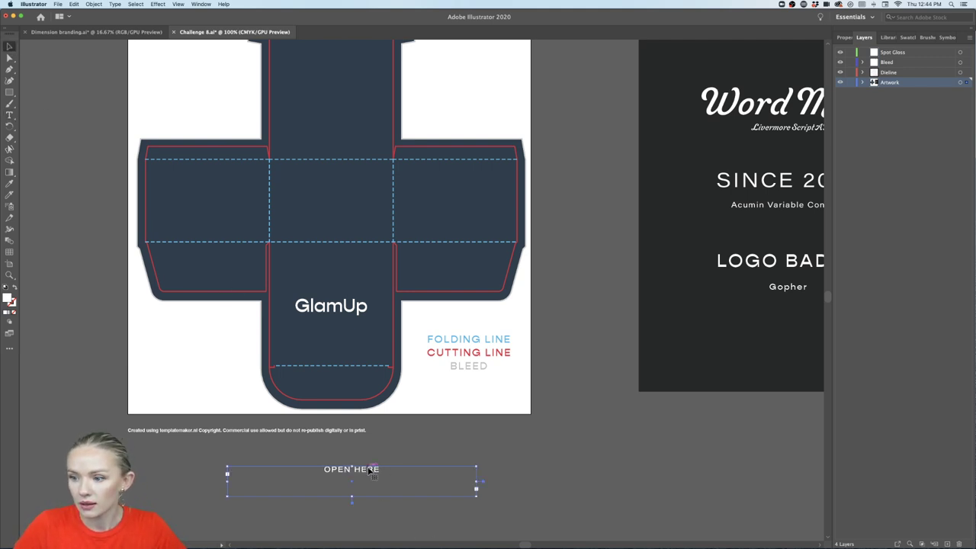
- Place the "OPEN HERE" text centered just above the lower folding line under the GlamUp logo and set its font size to 10 pt
drag(369, 471, 352, 361)
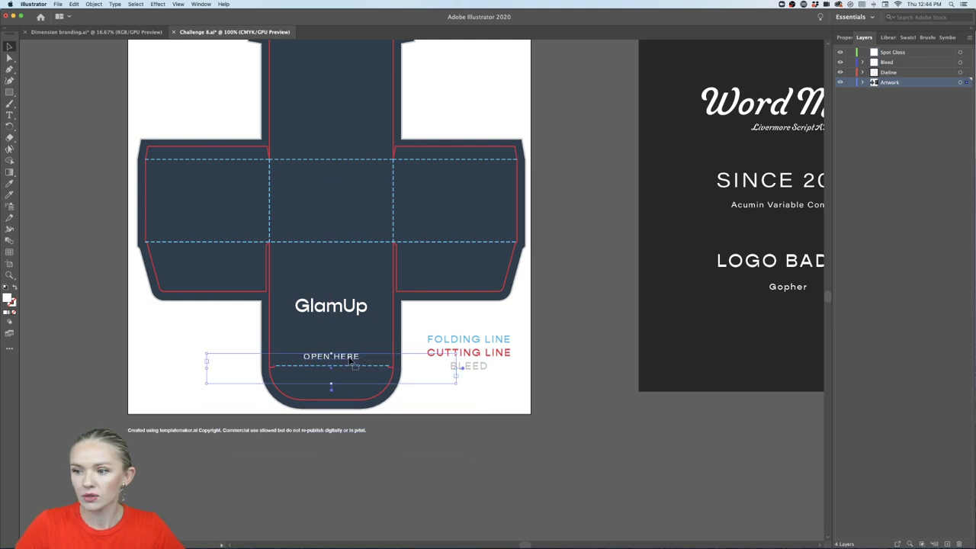
click(778, 204)
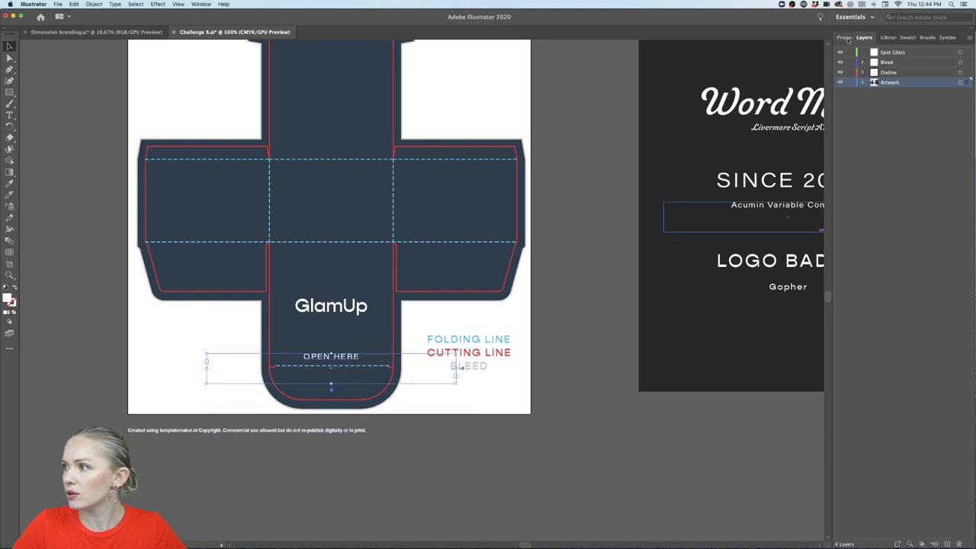
click(844, 37)
click(906, 249)
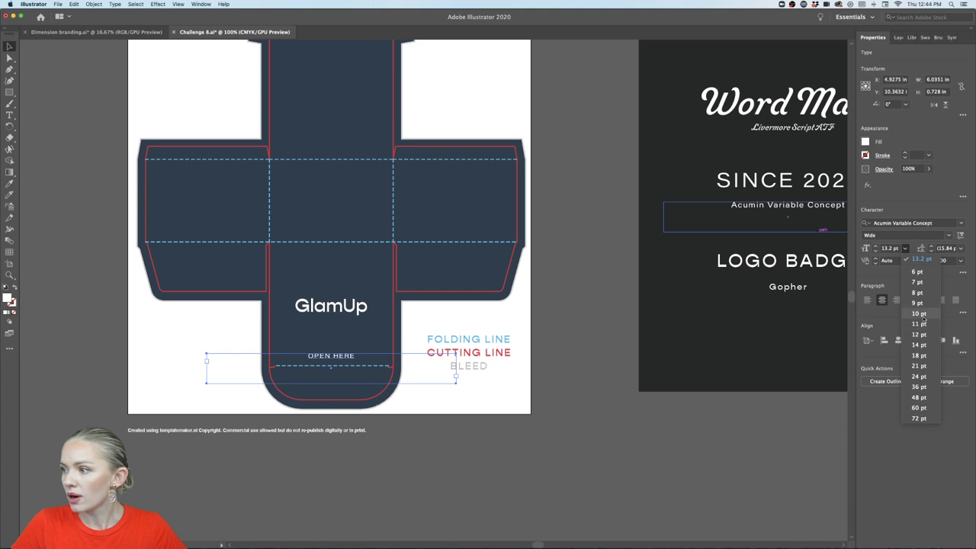
click(914, 308)
click(546, 472)
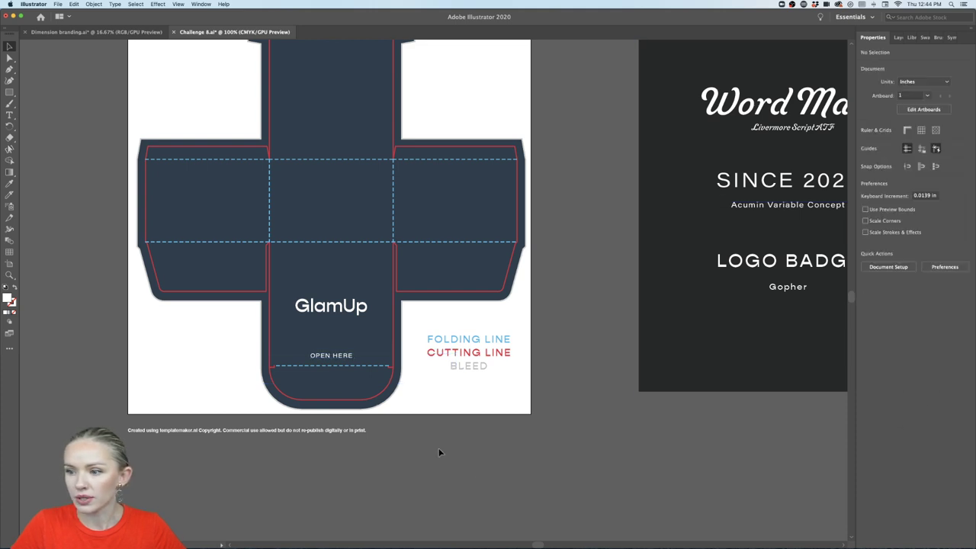
- Move the "OPEN HERE" text straight down past the folding line onto the rounded lower flap
scroll(354, 371, up, 1)
click(347, 352)
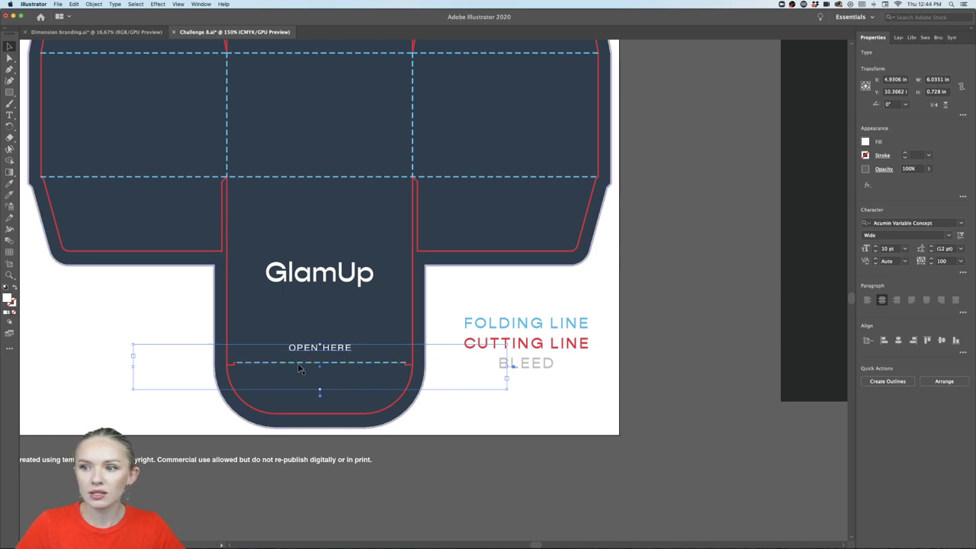
key(super+minus)
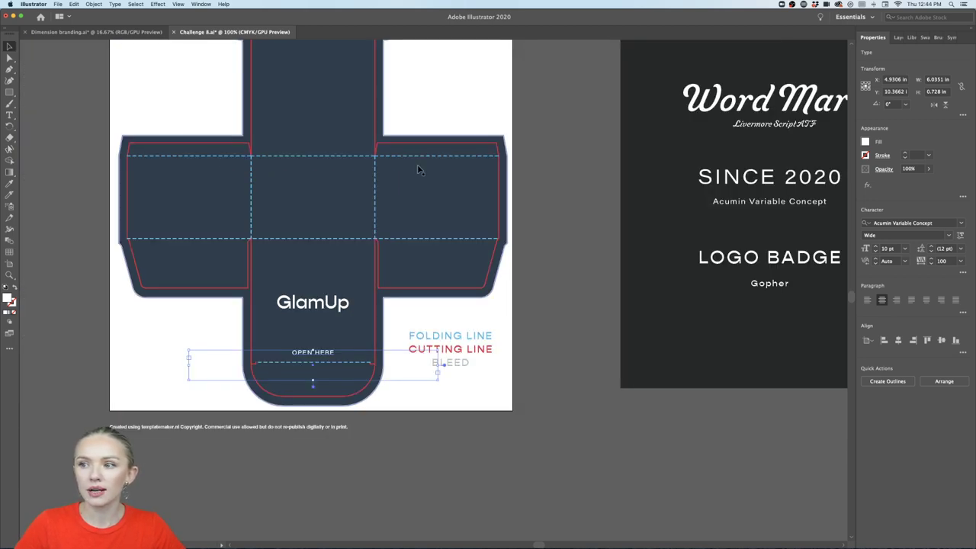
scroll(374, 219, up, 3)
scroll(374, 219, left, 1)
scroll(374, 220, down, 4)
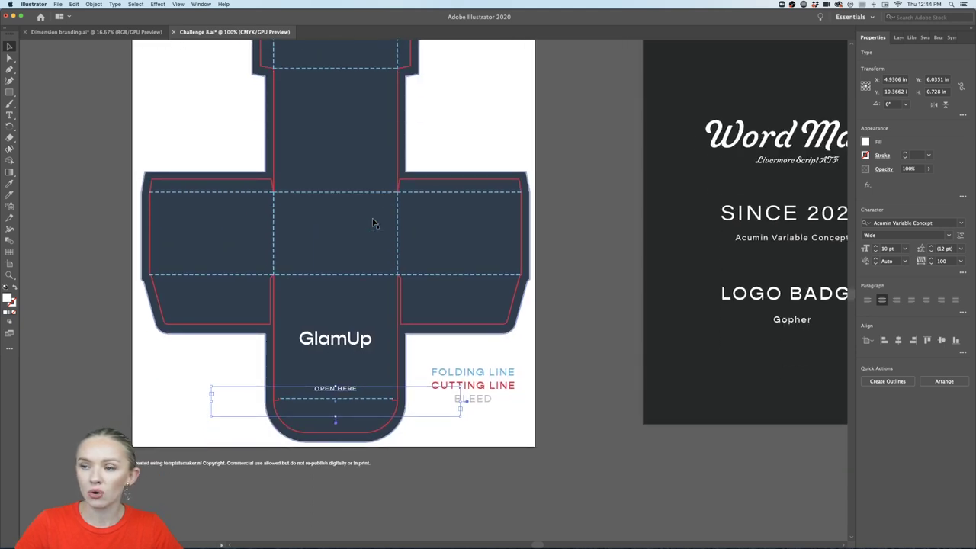
alt+scroll(308, 376, up, 3)
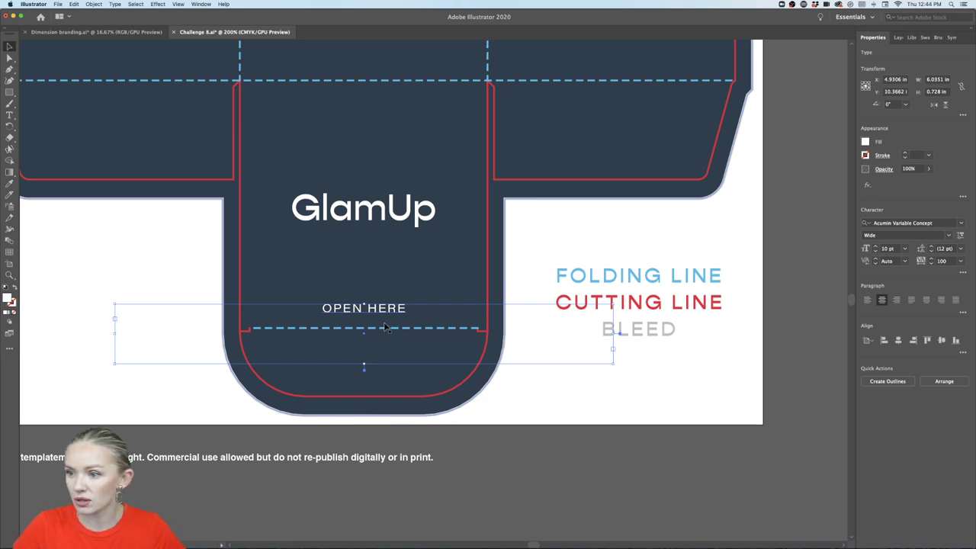
click(488, 471)
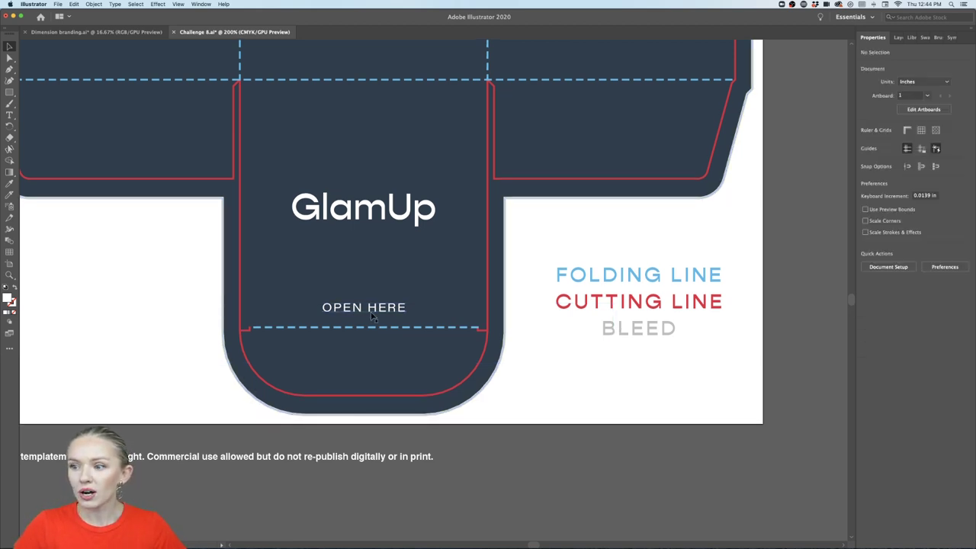
drag(385, 315, 385, 372)
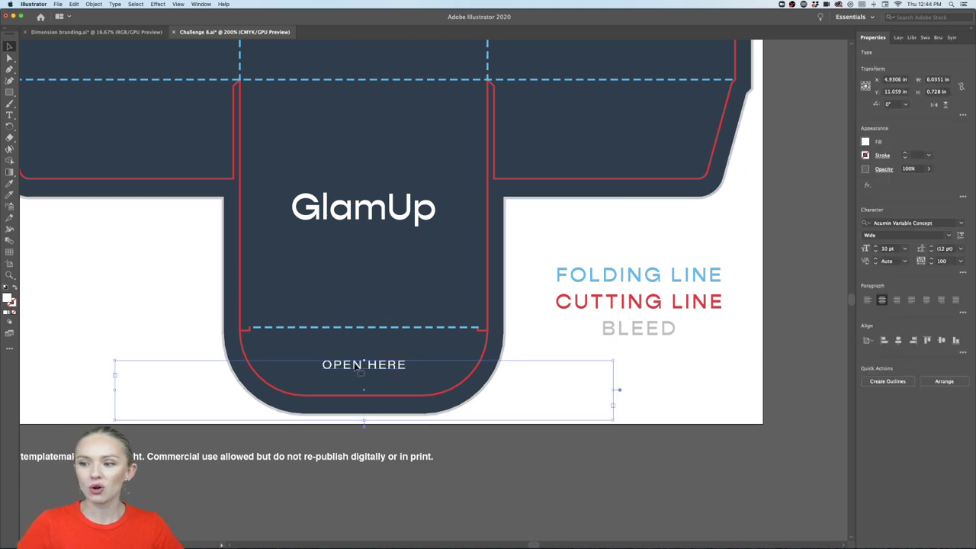
- Replace the flap text with "Hi there!" and format it in All Caps
triple_click(384, 365)
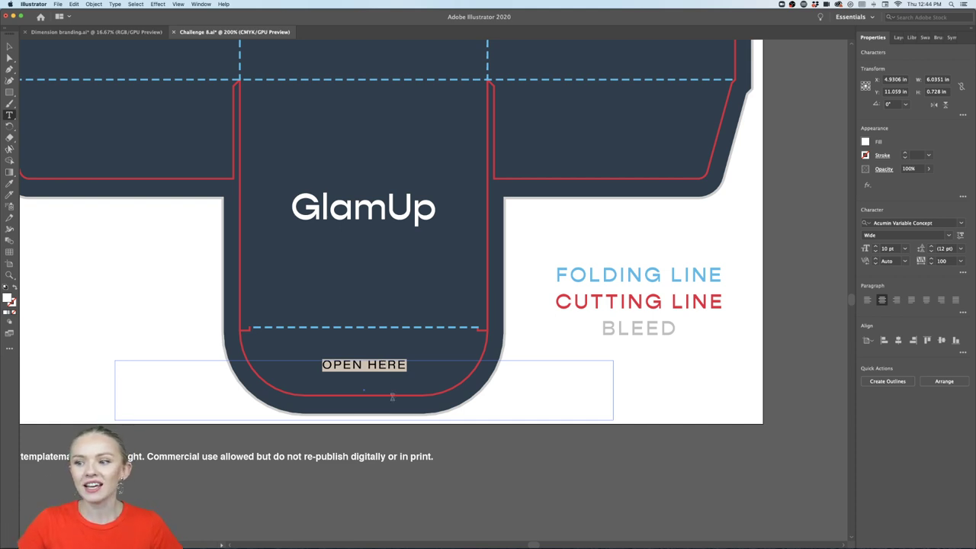
text(Hi there!)
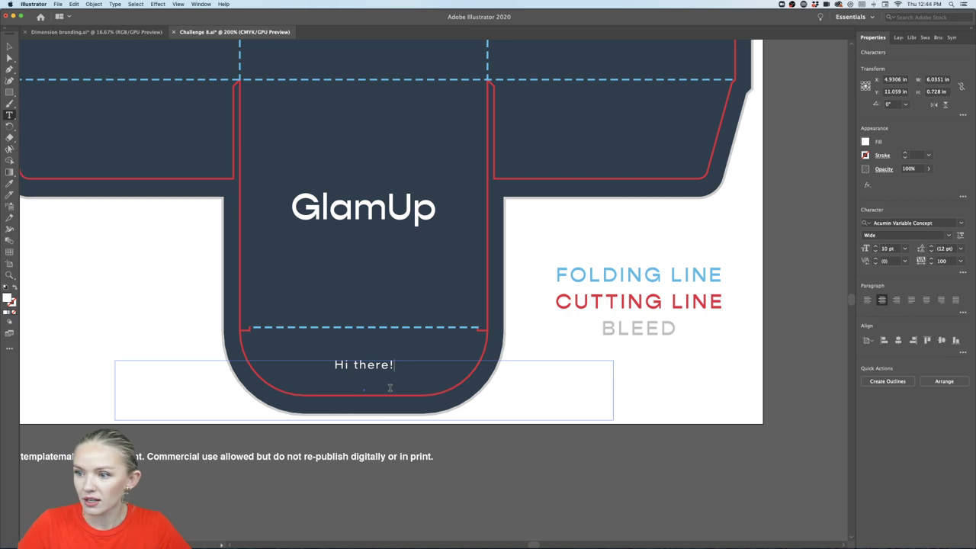
key(super+a)
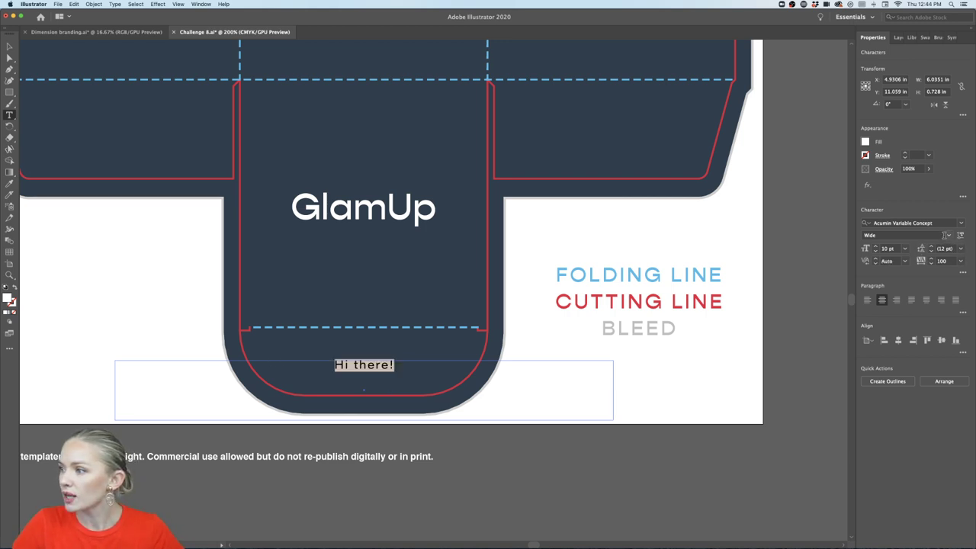
click(962, 274)
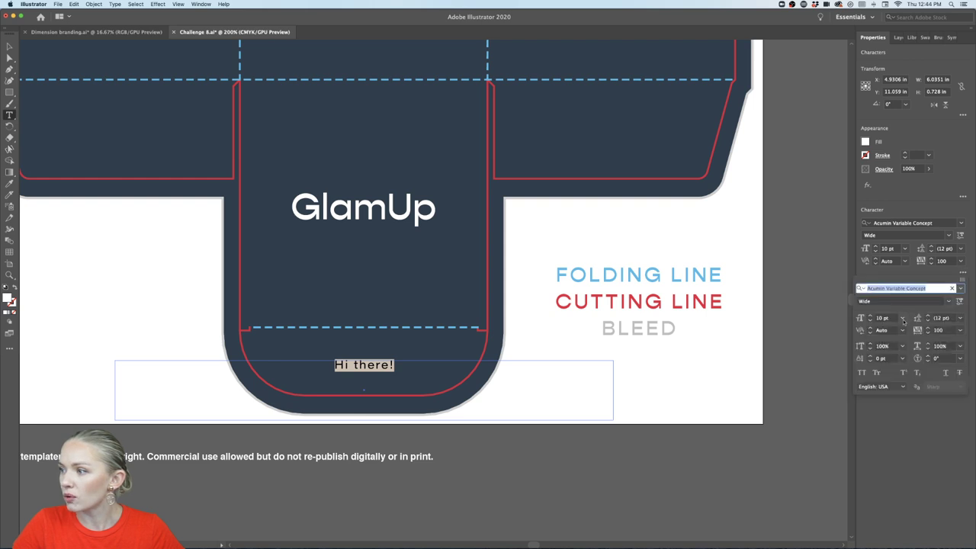
click(861, 373)
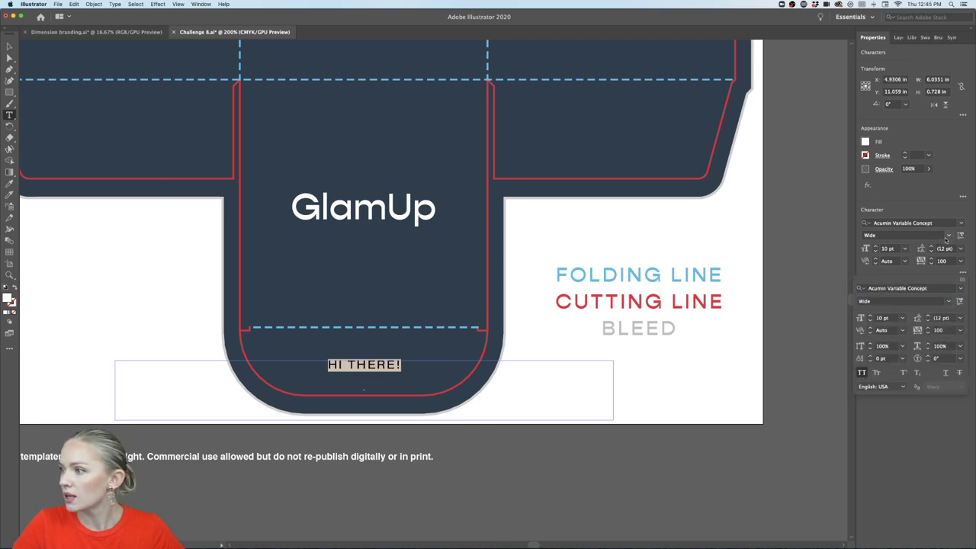
- Reduce the font size of the flap's greeting to 9 pt, keeping the Wide style
click(948, 236)
click(948, 236)
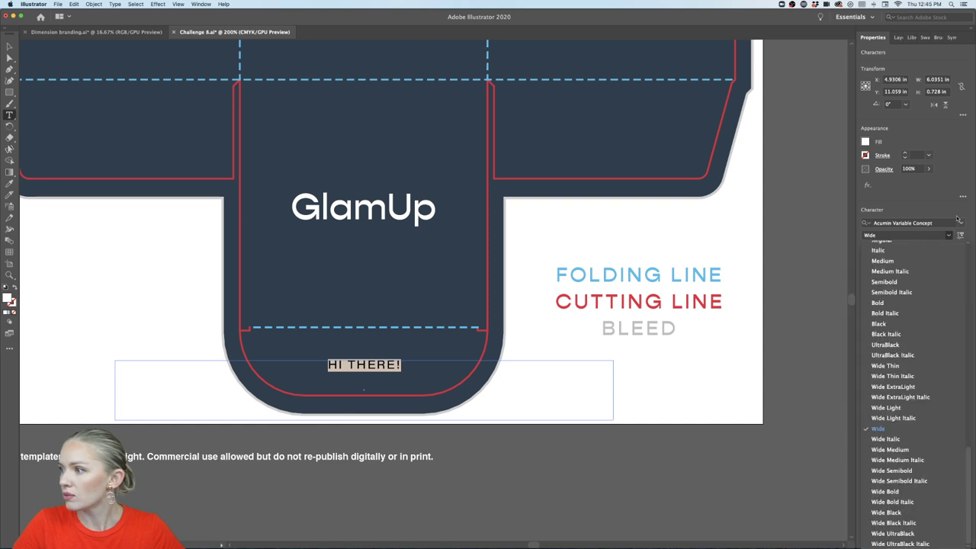
click(958, 219)
click(876, 252)
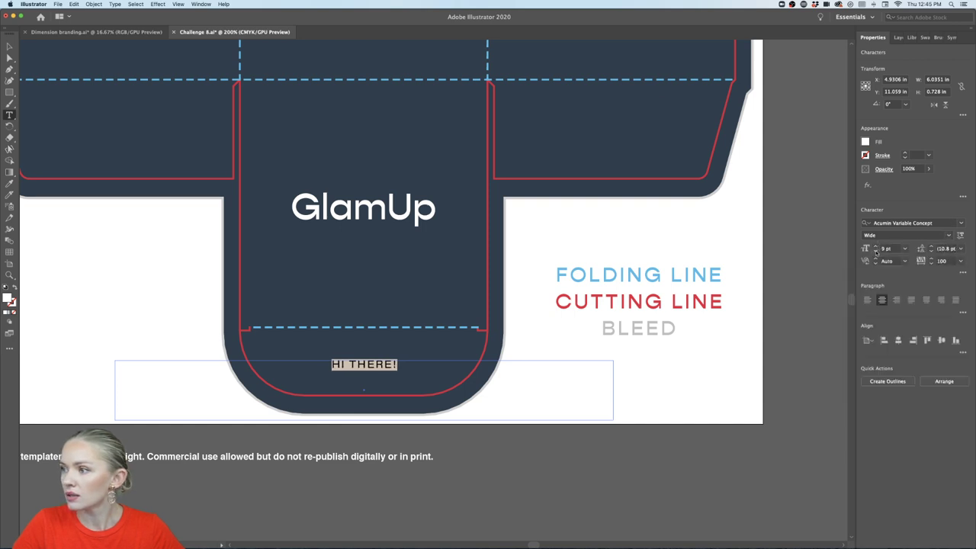
click(9, 47)
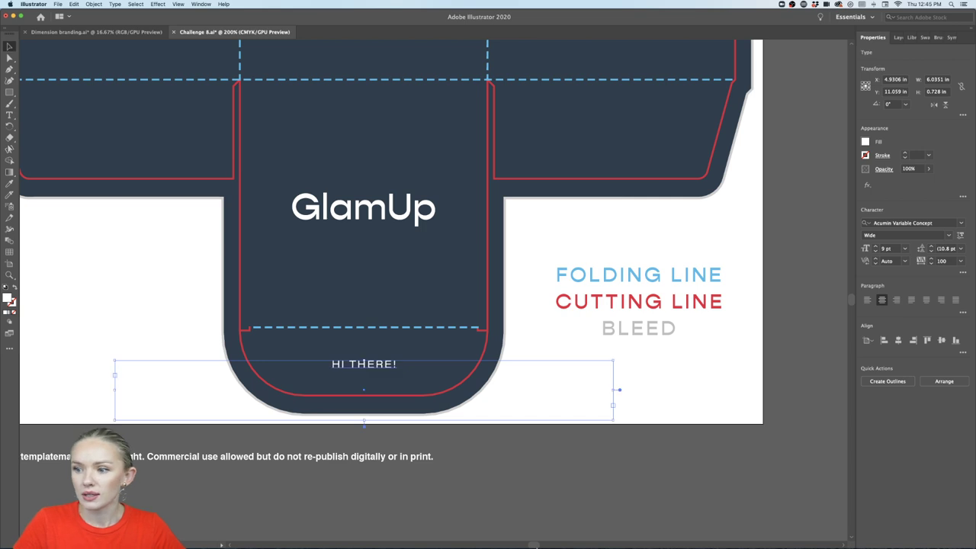
- Add a ":)" smiley after the greeting on the lower flap and deselect the text
double_click(395, 364)
text(:))
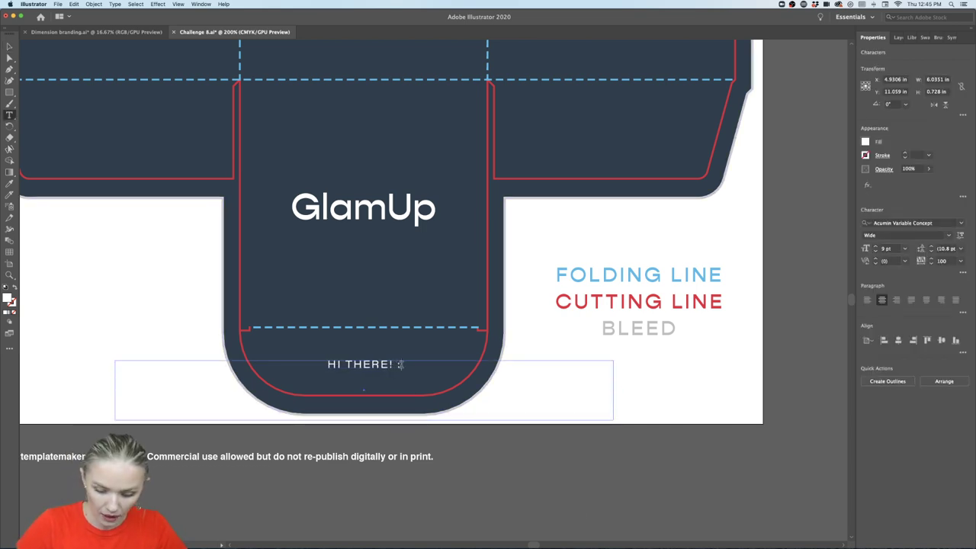
click(9, 47)
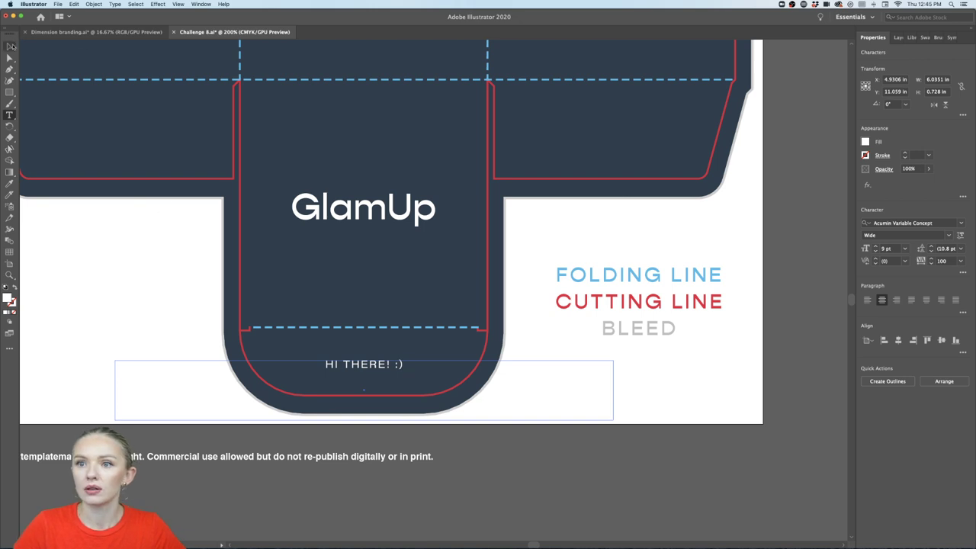
click(678, 474)
key(super+1)
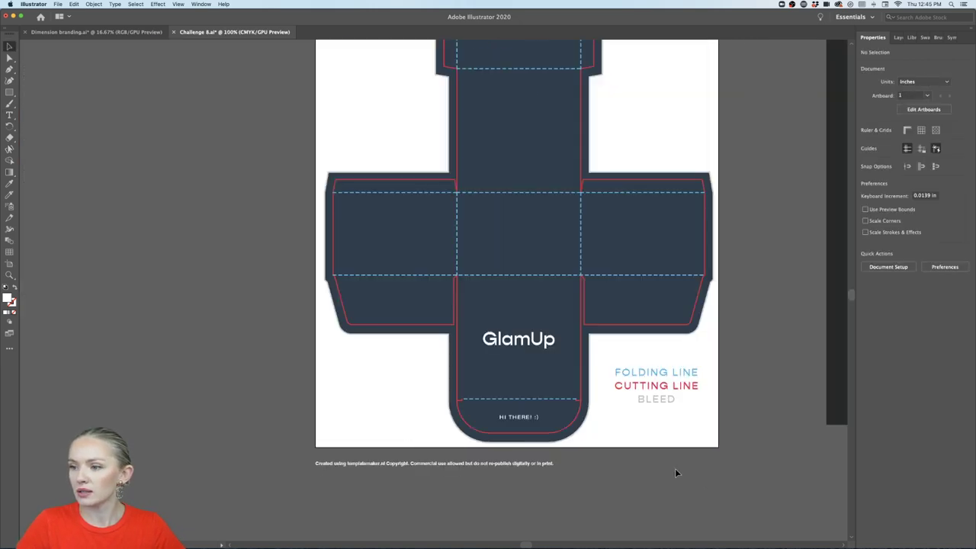
scroll(674, 468, right, 5)
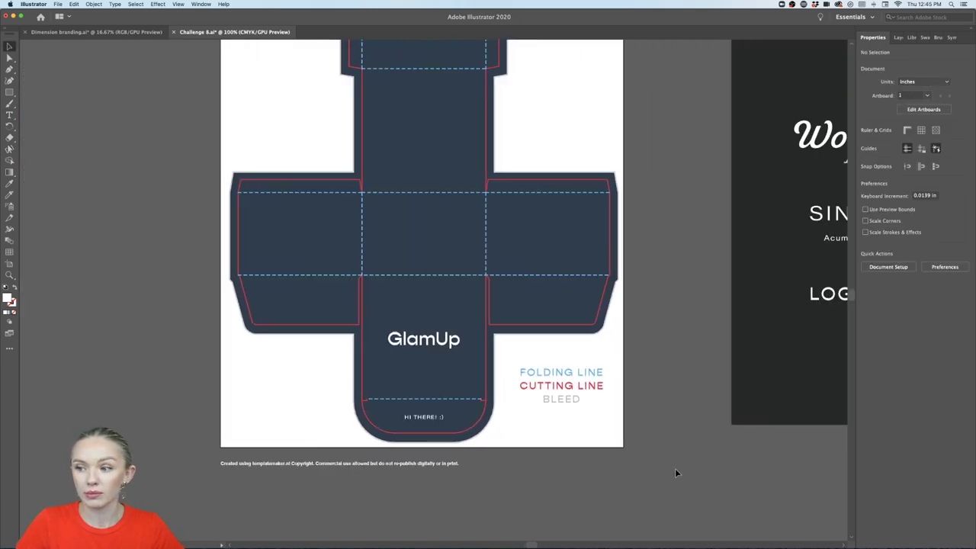
scroll(674, 473, right, 2)
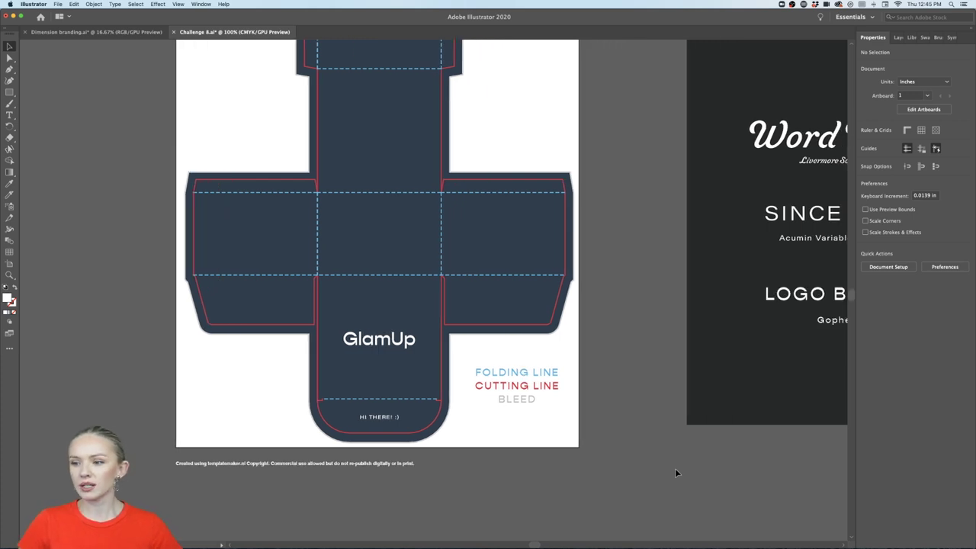
- Turn off All Caps for the "Hi there!" greeting on the lower flap and deselect the text
scroll(384, 429, up, 2)
double_click(379, 410)
double_click(381, 409)
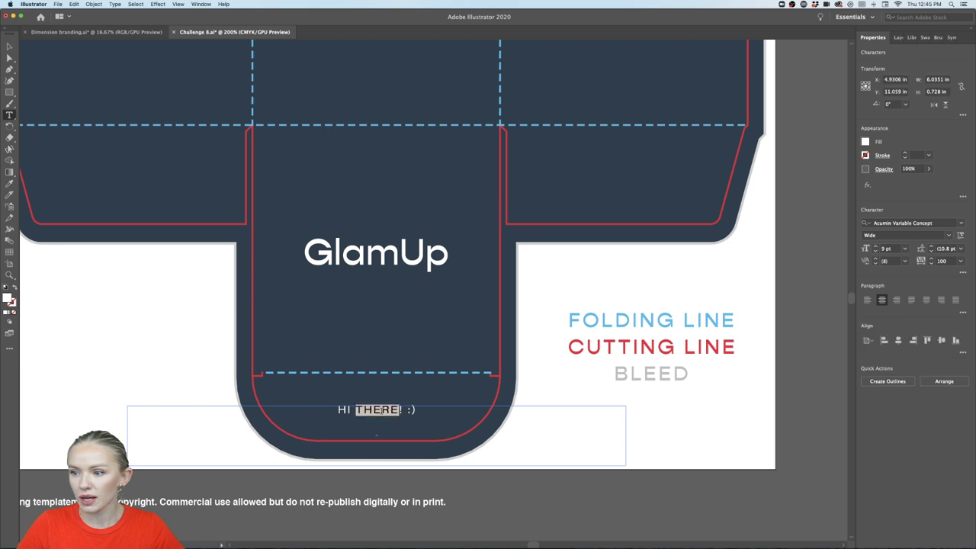
triple_click(381, 410)
drag(405, 409, 323, 405)
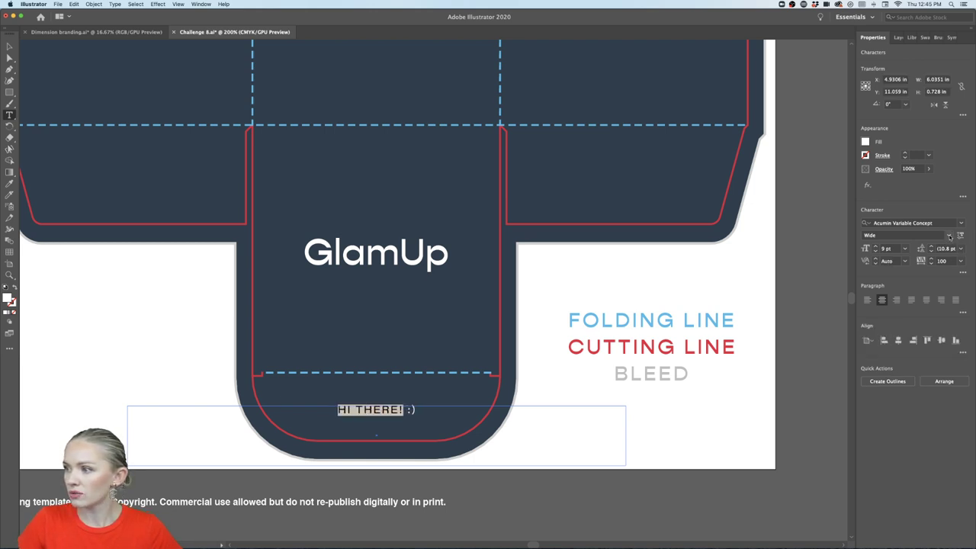
click(962, 272)
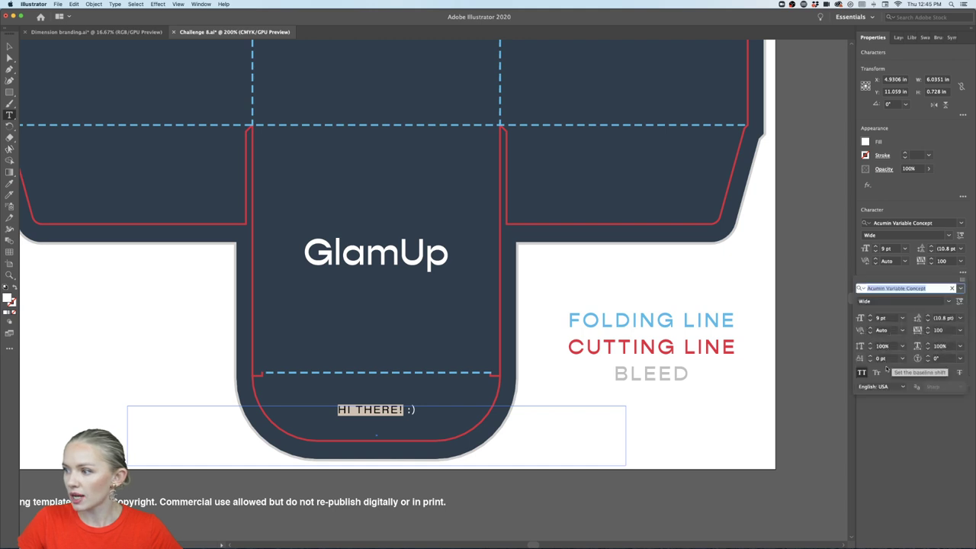
click(861, 372)
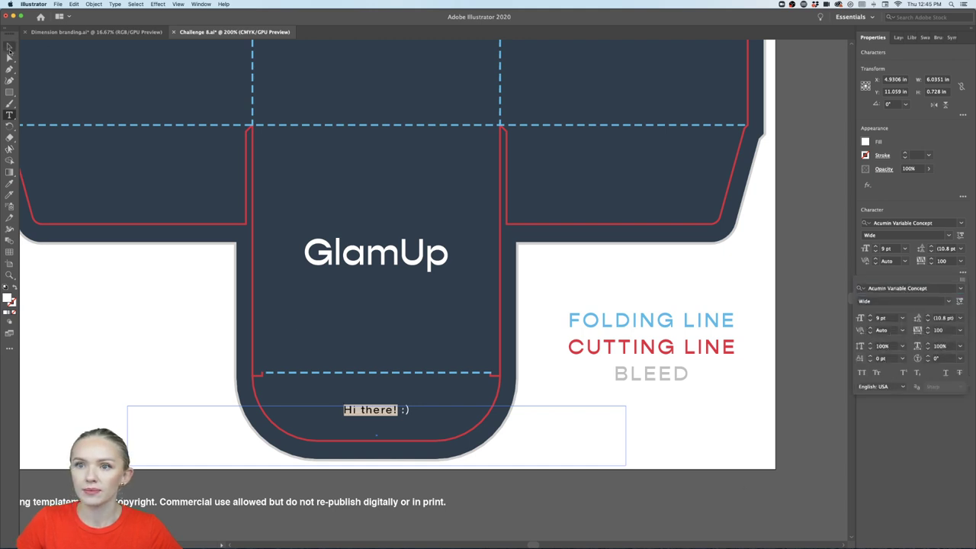
click(99, 301)
scroll(100, 316, down, 3)
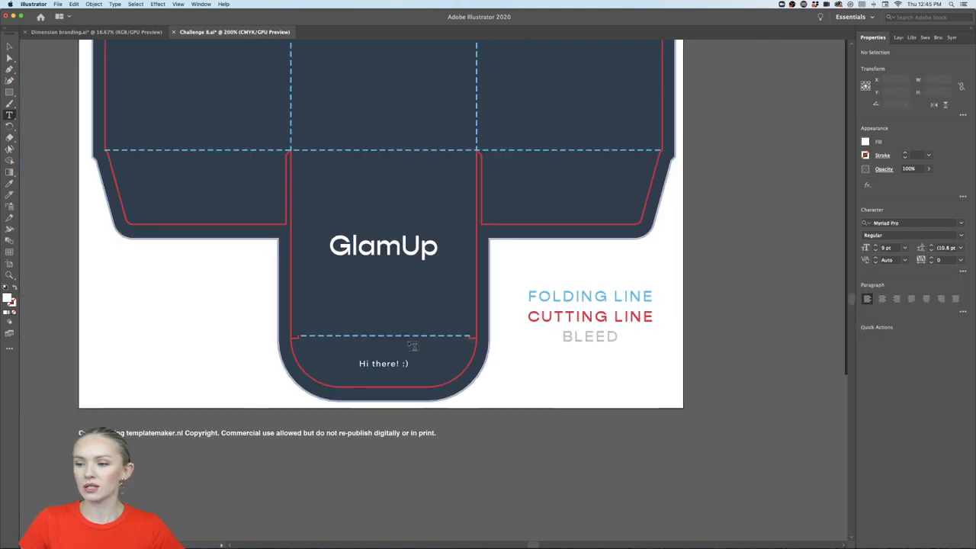
- Turn All Caps back on for the "Hi there" greeting on the lower flap, keeping the Wide style
scroll(412, 345, down, 10)
scroll(409, 351, up, 5)
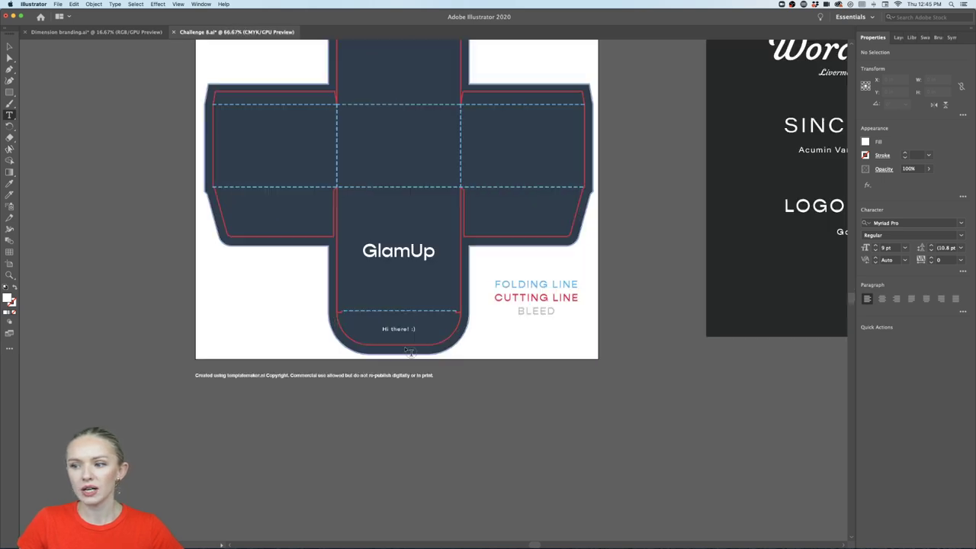
scroll(410, 351, up, 5)
double_click(399, 329)
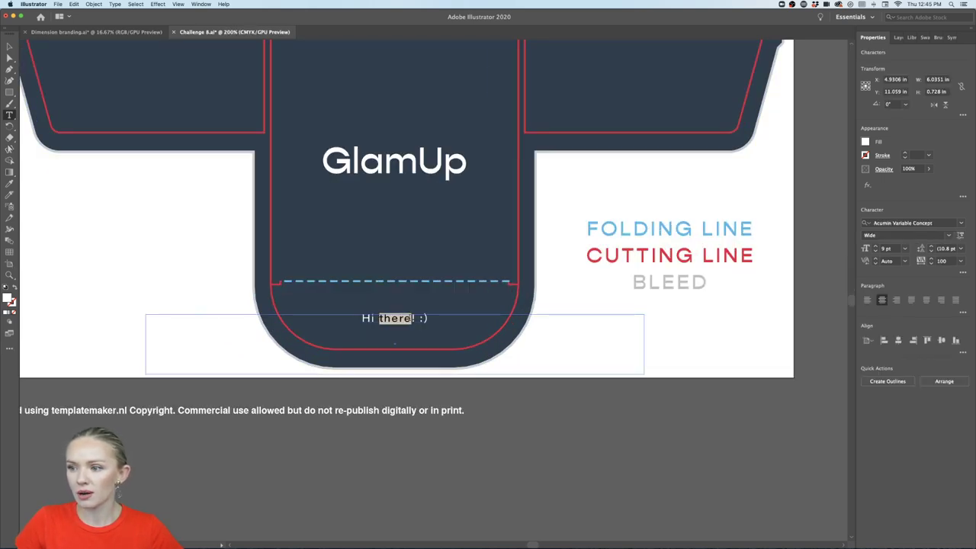
drag(412, 318, 345, 317)
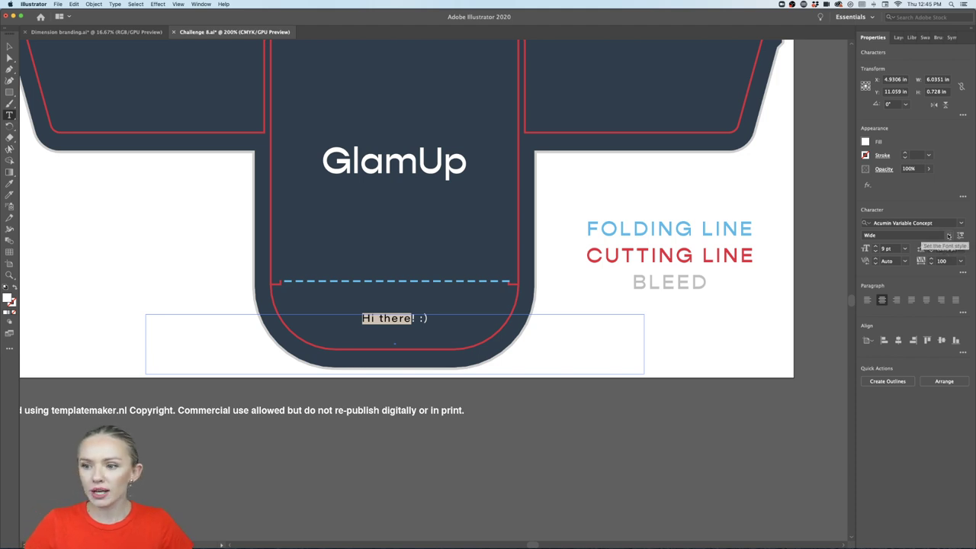
click(949, 236)
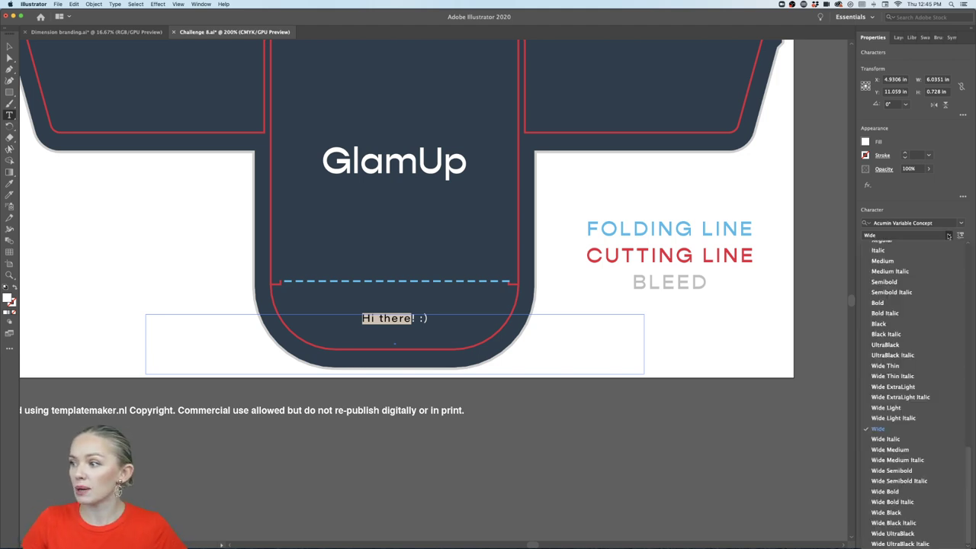
click(948, 237)
click(961, 274)
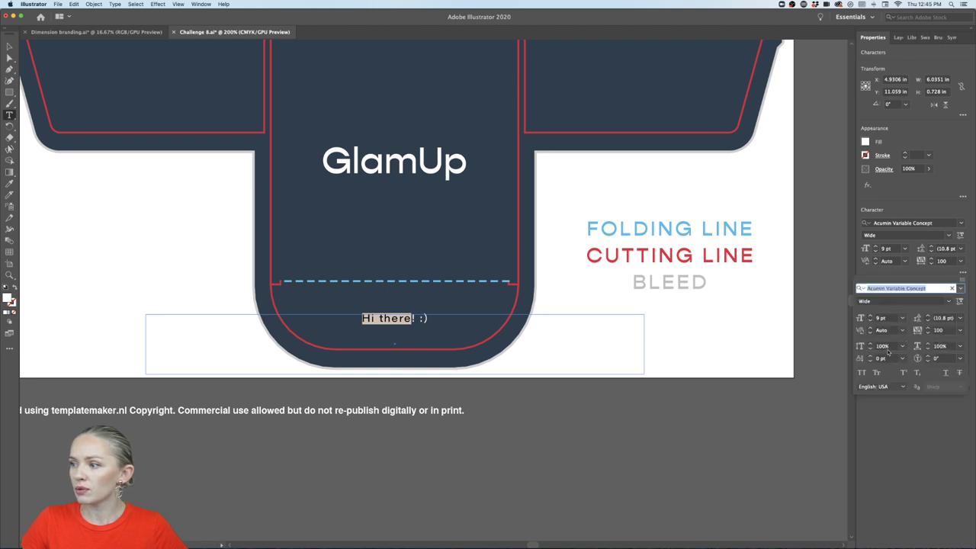
click(861, 372)
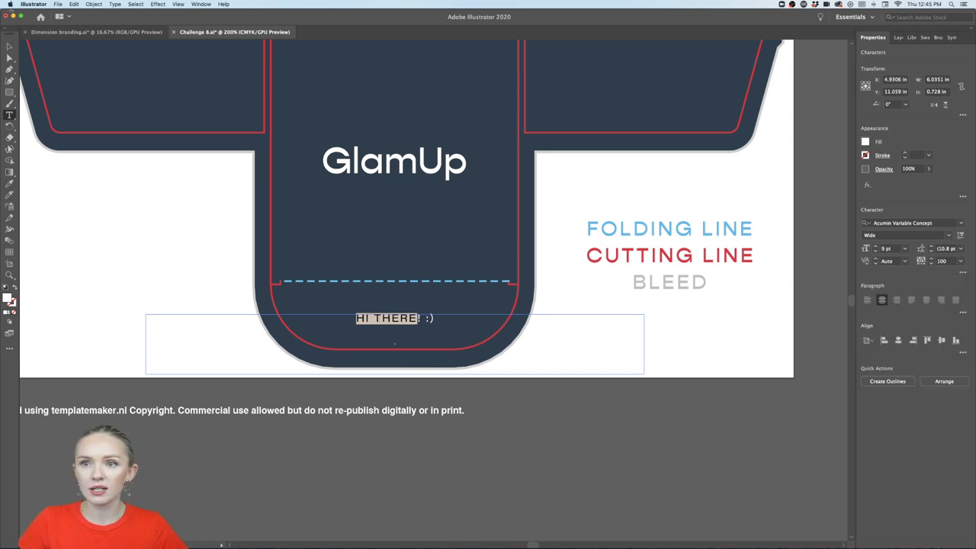
key(Escape)
click(225, 491)
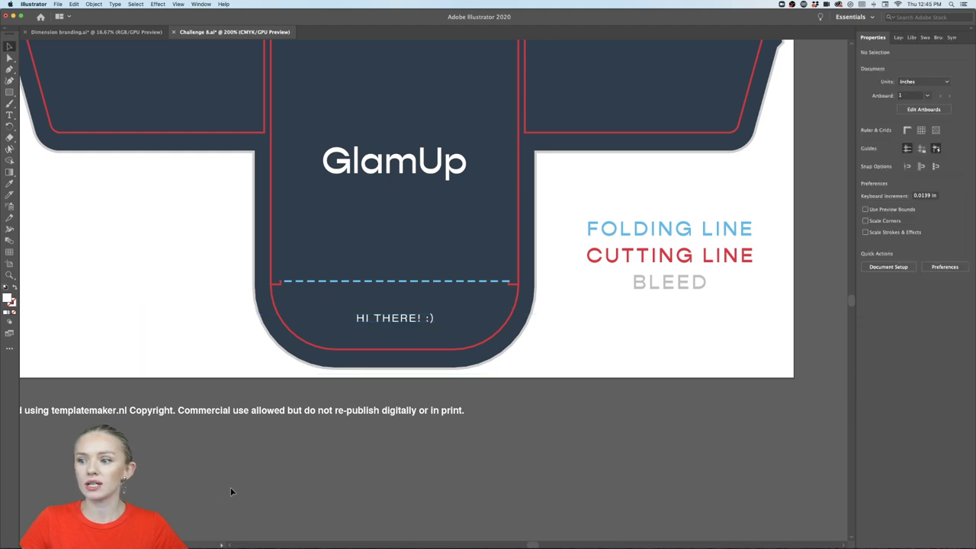
- Reset the tracking of the lower flap's greeting to 0 and deselect it
click(442, 313)
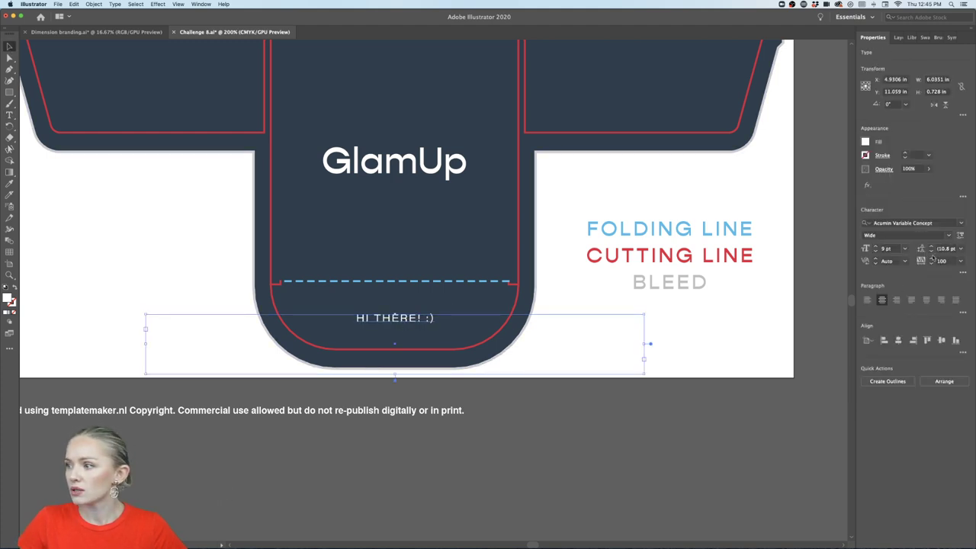
key(super+alt+q)
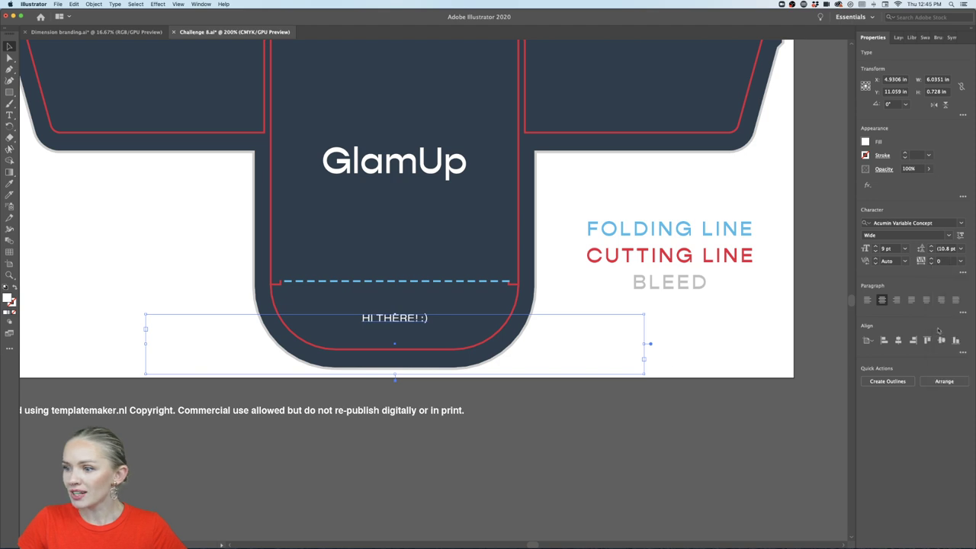
click(182, 449)
scroll(182, 449, down, 1)
scroll(182, 449, up, 1)
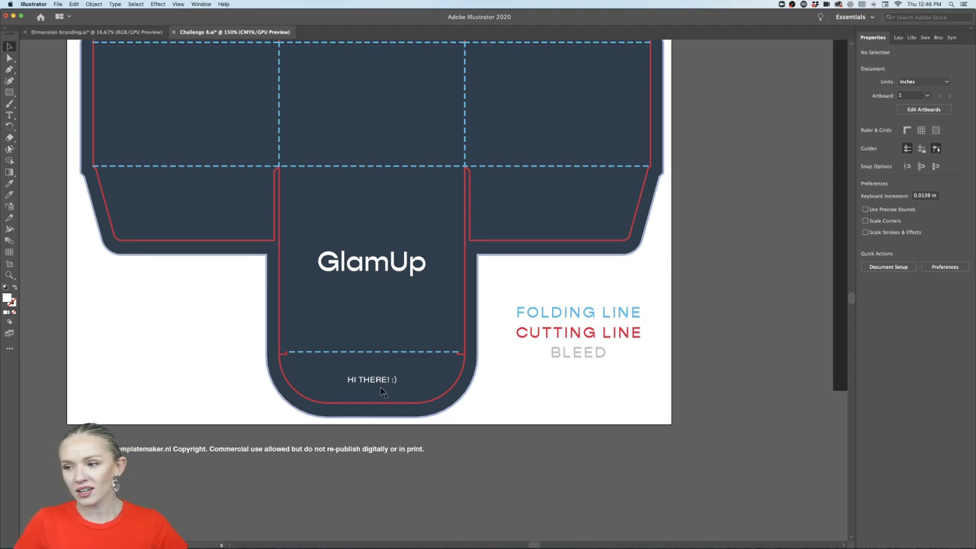
scroll(382, 392, up, 2)
key(super+minus)
scroll(382, 392, up, 2)
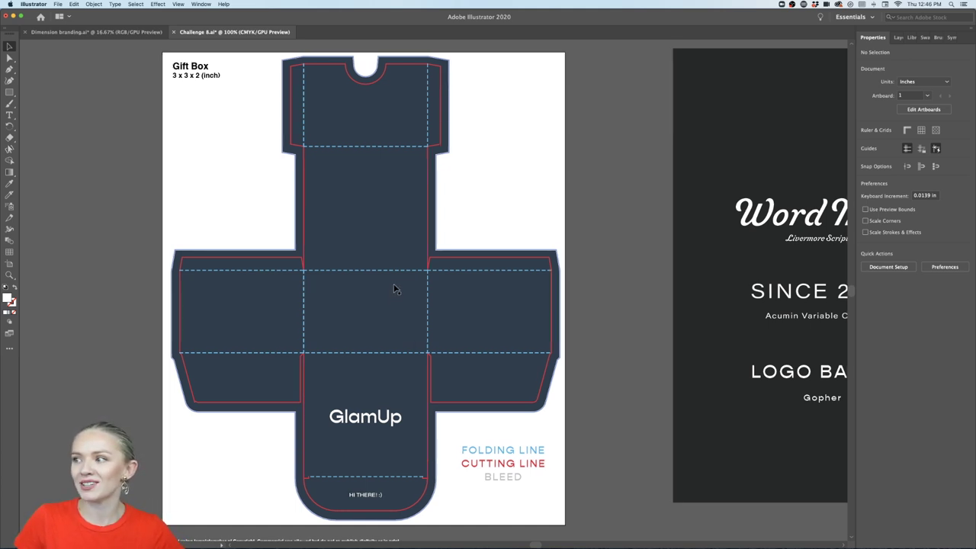
- Copy the GlamUp logo from the Artwork layer and paste it in place on the Spot Gloss layer
click(898, 37)
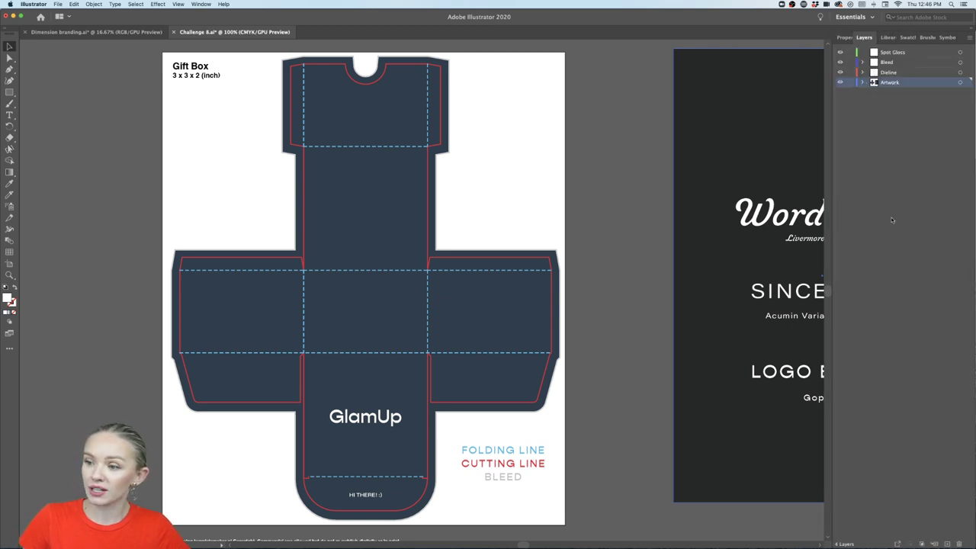
click(397, 425)
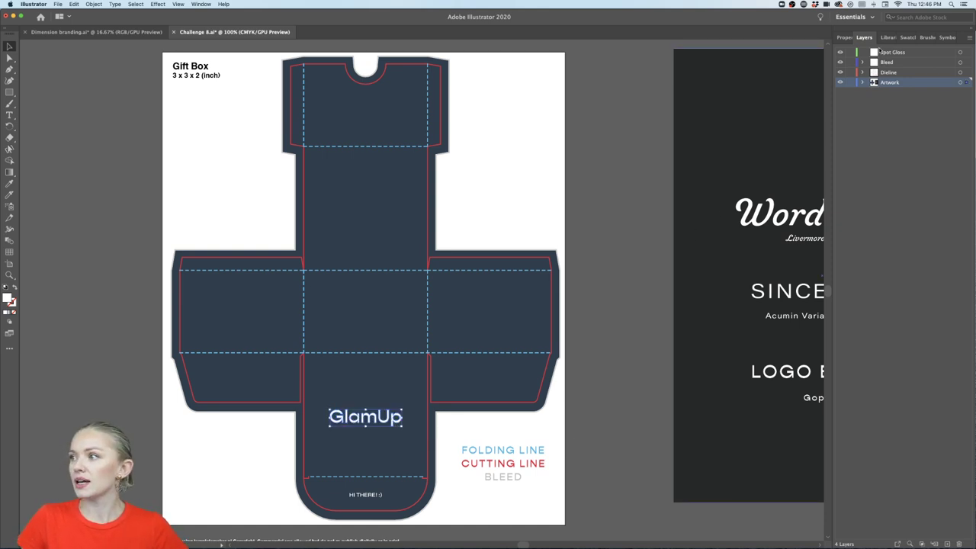
click(901, 53)
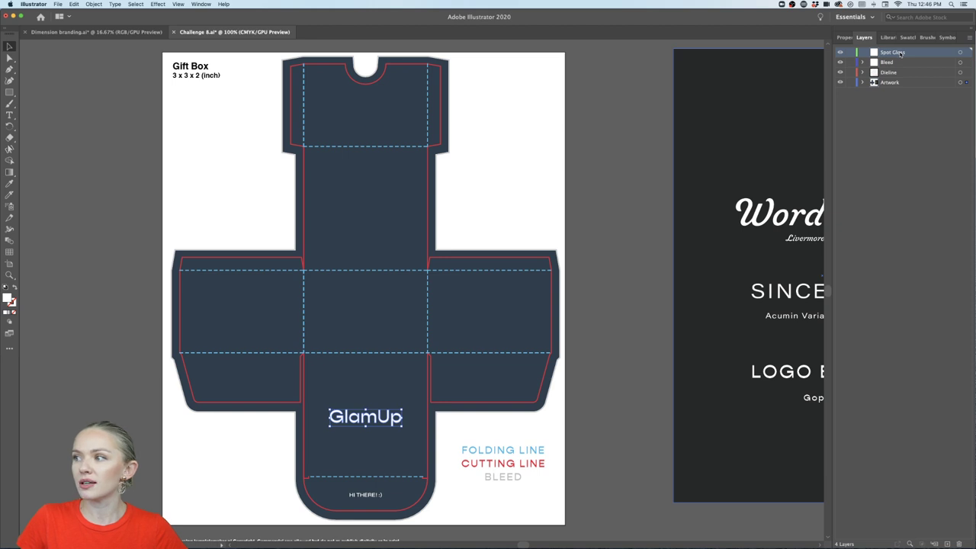
click(620, 382)
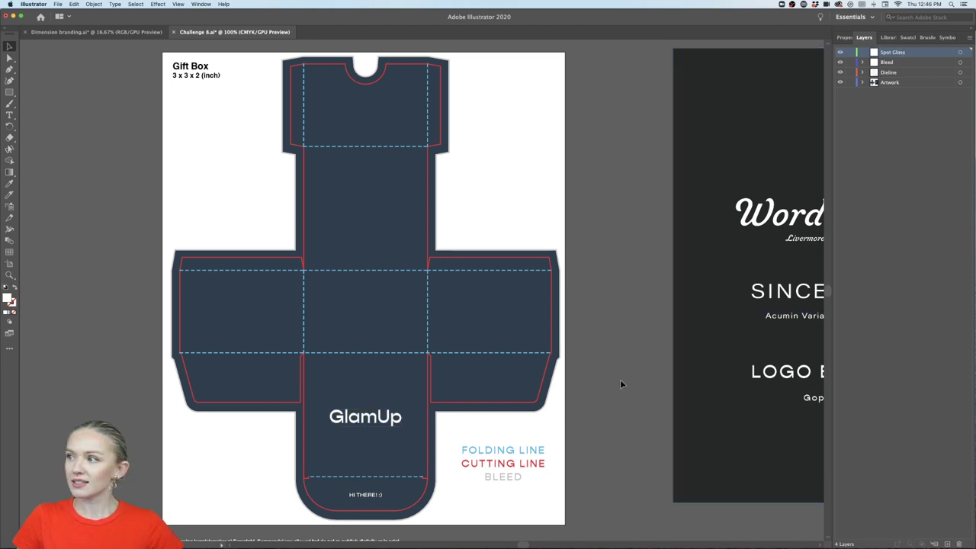
key(super+f)
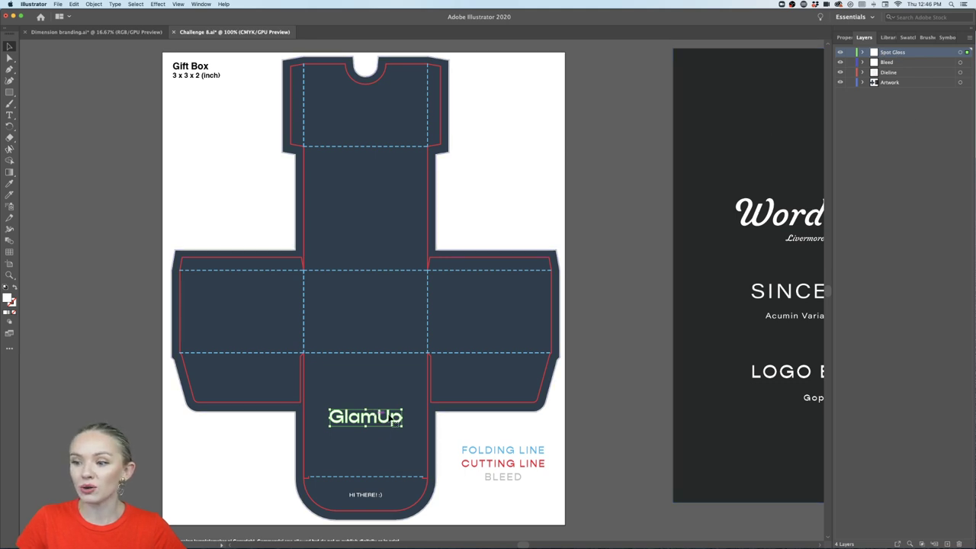
click(590, 416)
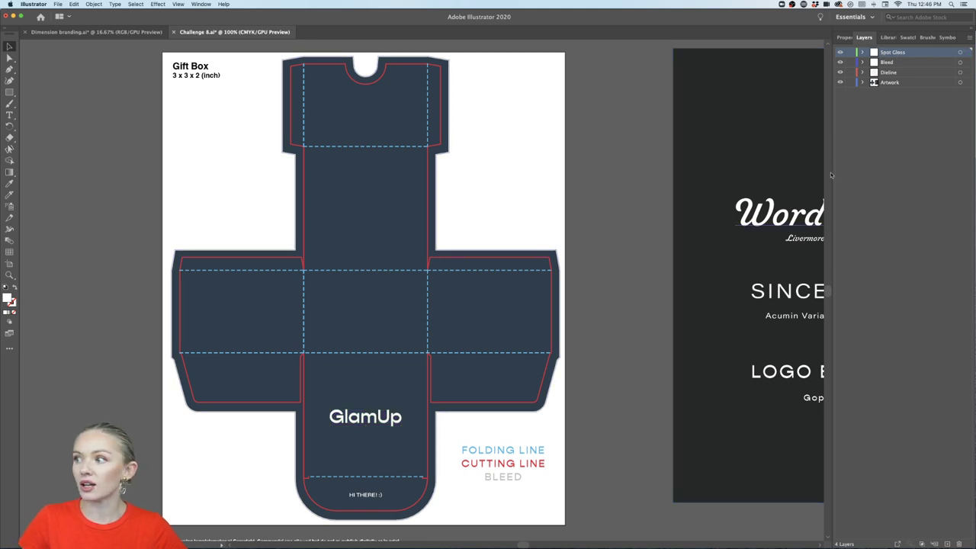
- Make the Artwork layer active and duplicate the "LOGO BADGE" text to the gap between the two artboards
click(889, 83)
scroll(593, 201, down, 3)
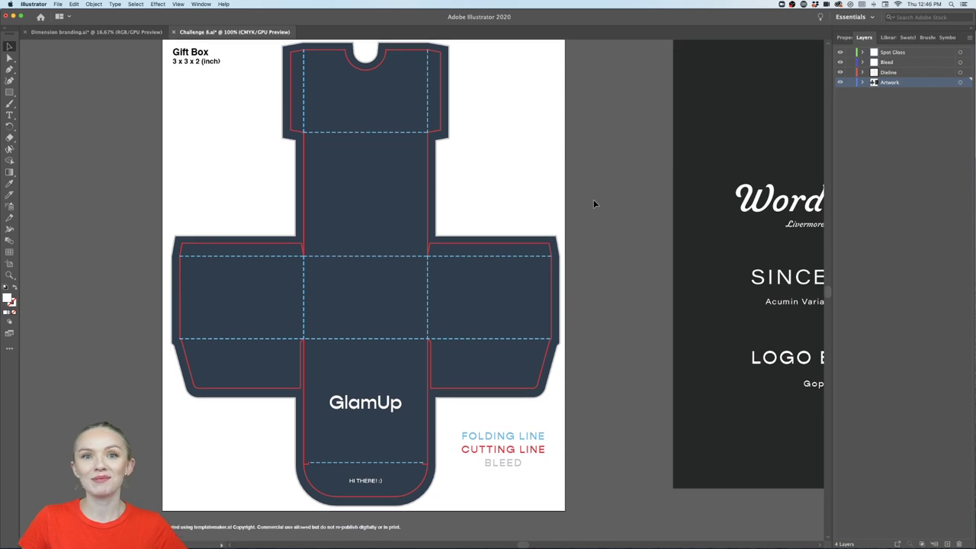
scroll(593, 204, down, 3)
scroll(651, 343, up, 3)
scroll(652, 343, right, 6)
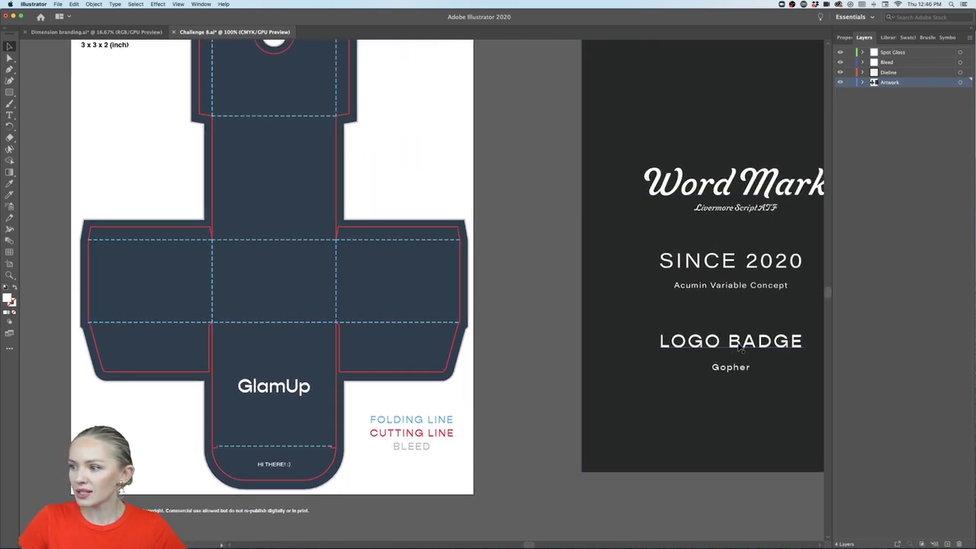
drag(740, 348, 587, 148)
- Replace the wording of the duplicated "LOGO BADGE" text with "Face Cream" and finish the text edit
double_click(586, 147)
key(super+a)
text(Face)
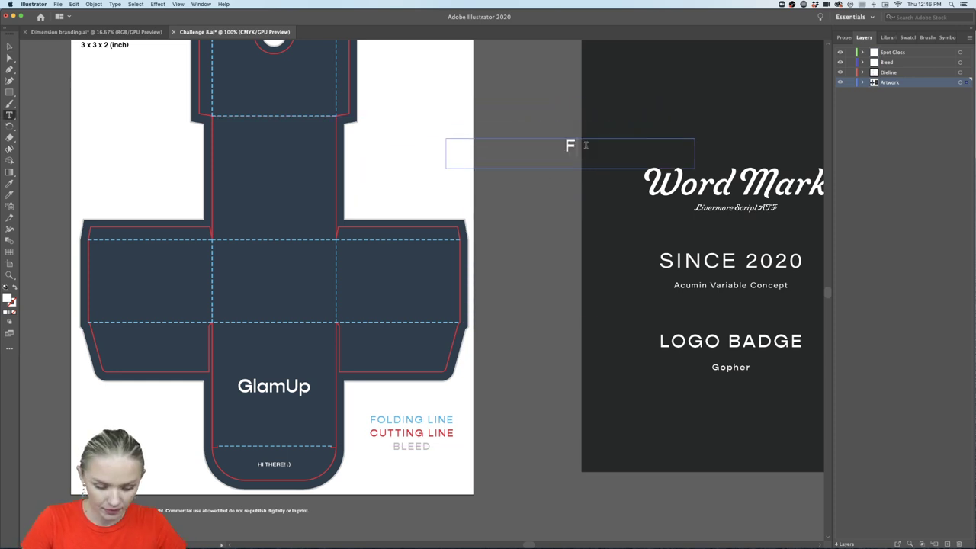
key(BackSpace)
key(BackSpace)
key(BackSpace)
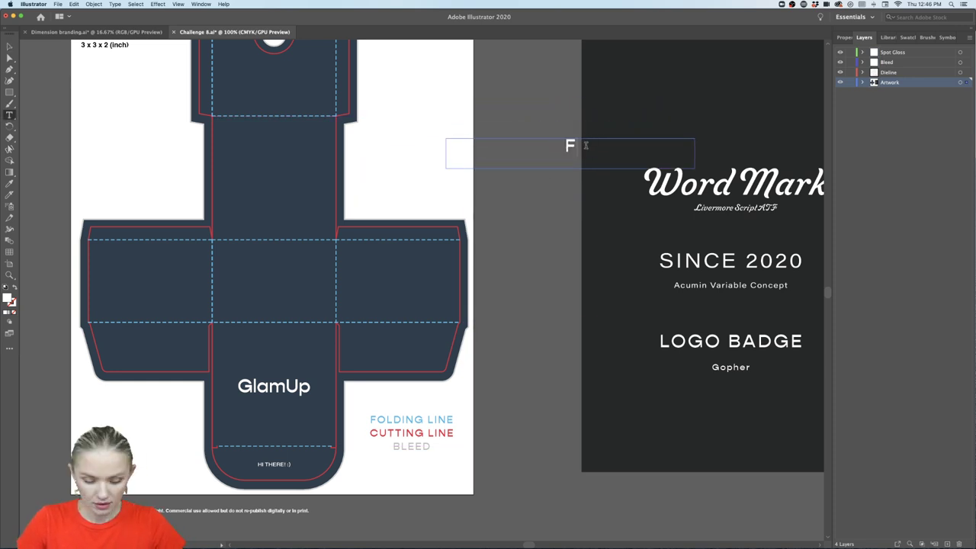
text(ace Cream)
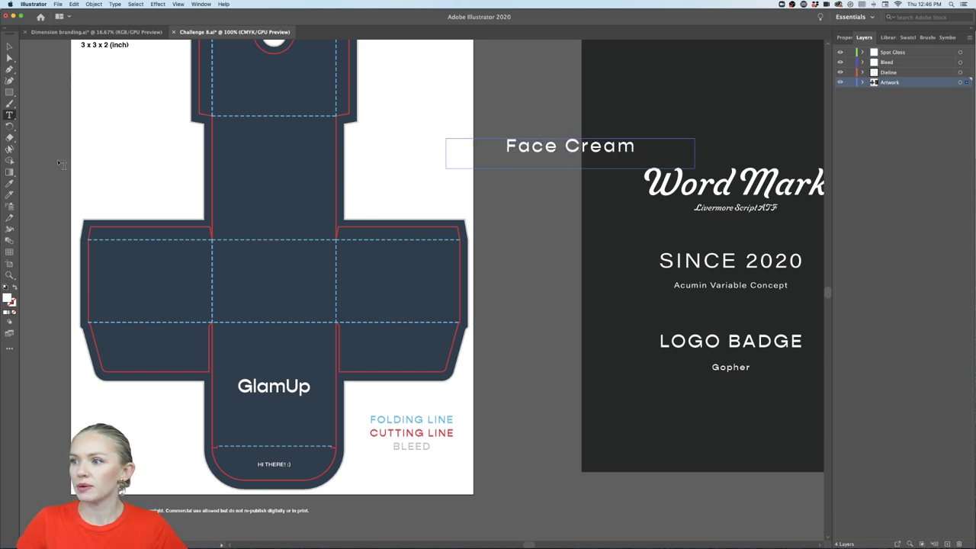
click(9, 46)
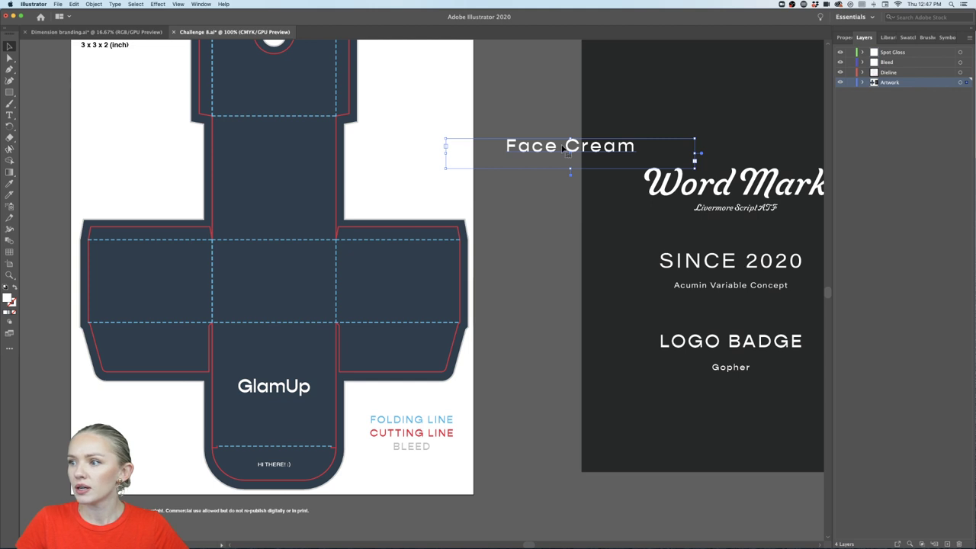
- Move the "Face Cream" text slightly down and set its font size to 24 pt
drag(562, 149, 554, 205)
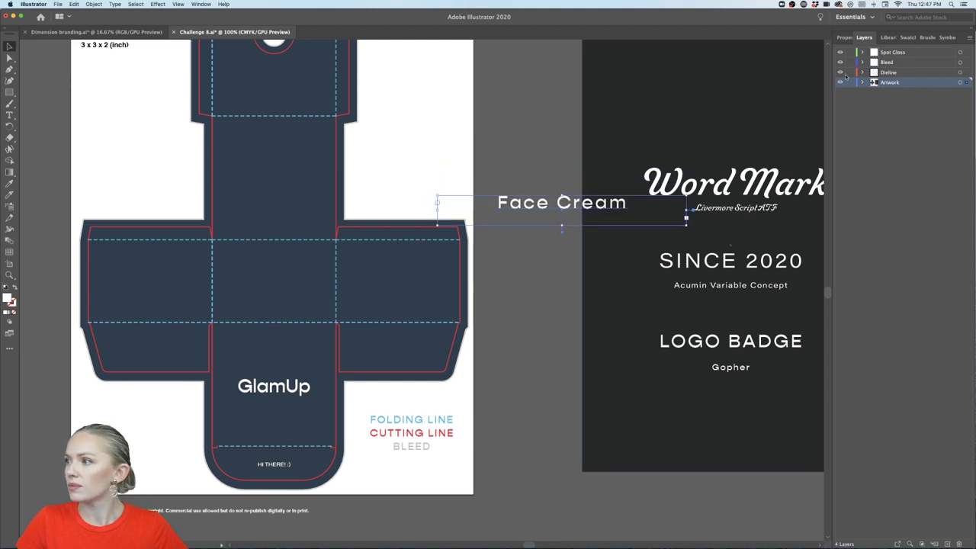
click(844, 36)
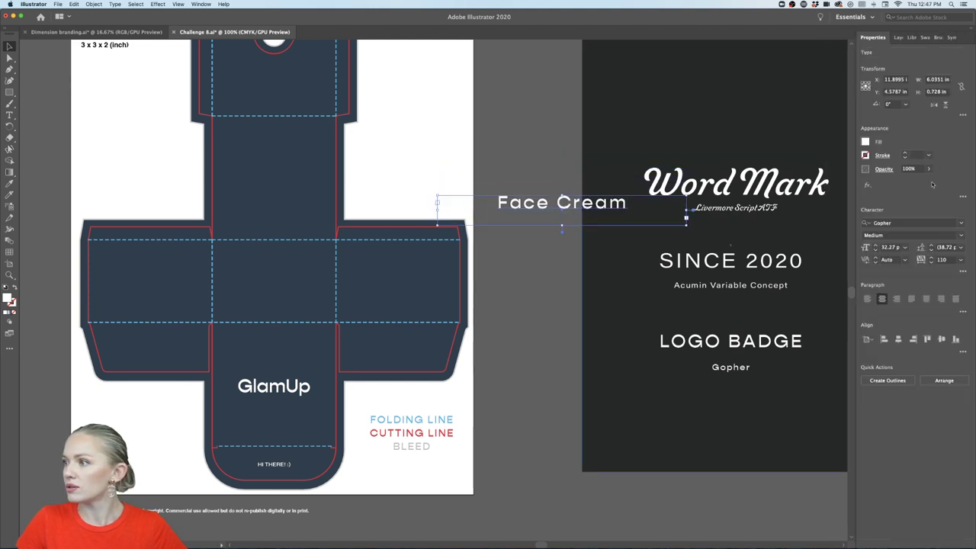
click(905, 248)
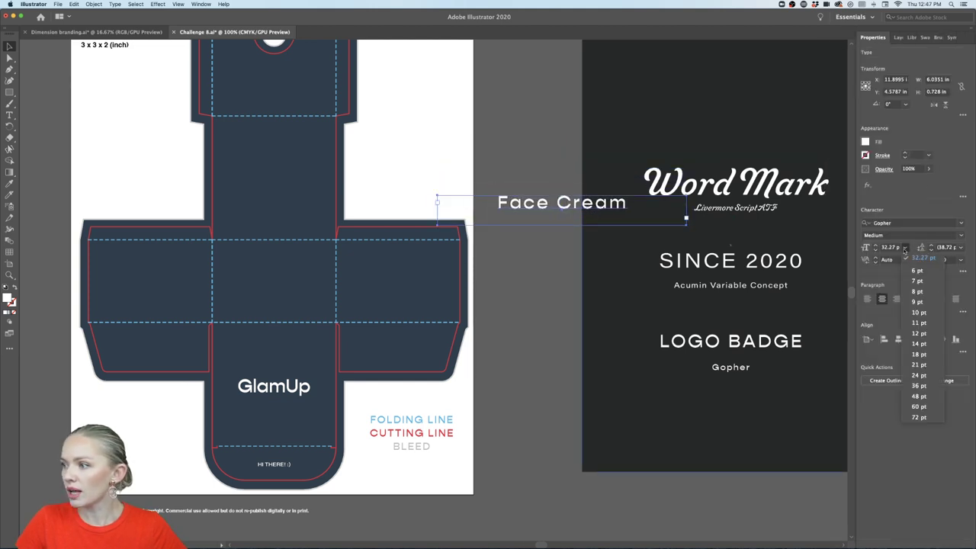
click(916, 374)
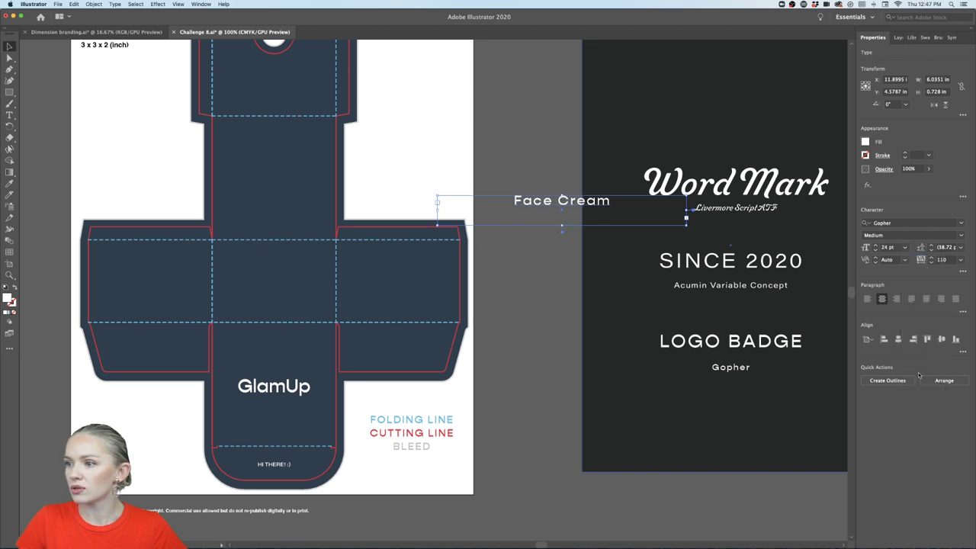
- Apply All Caps to the whole "Face Cream" text
triple_click(571, 202)
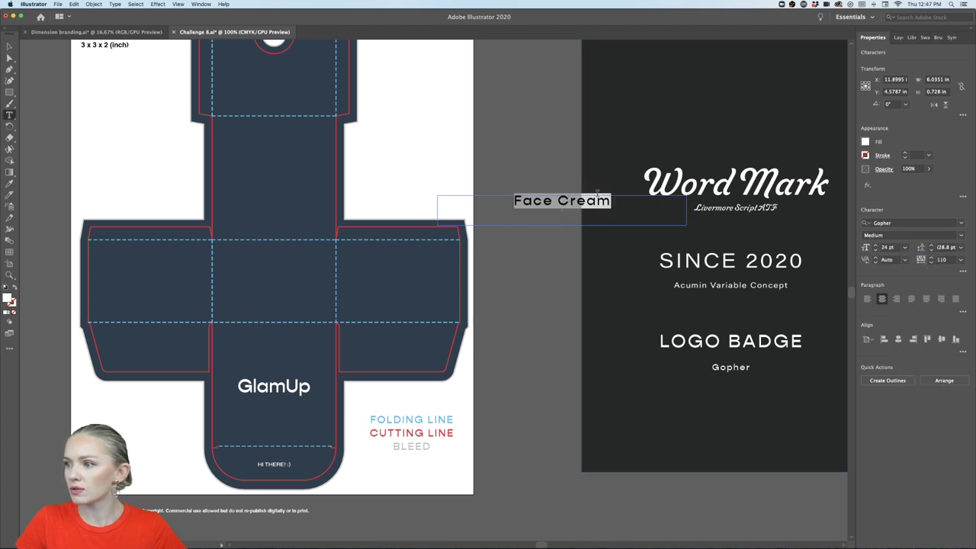
click(962, 271)
click(862, 370)
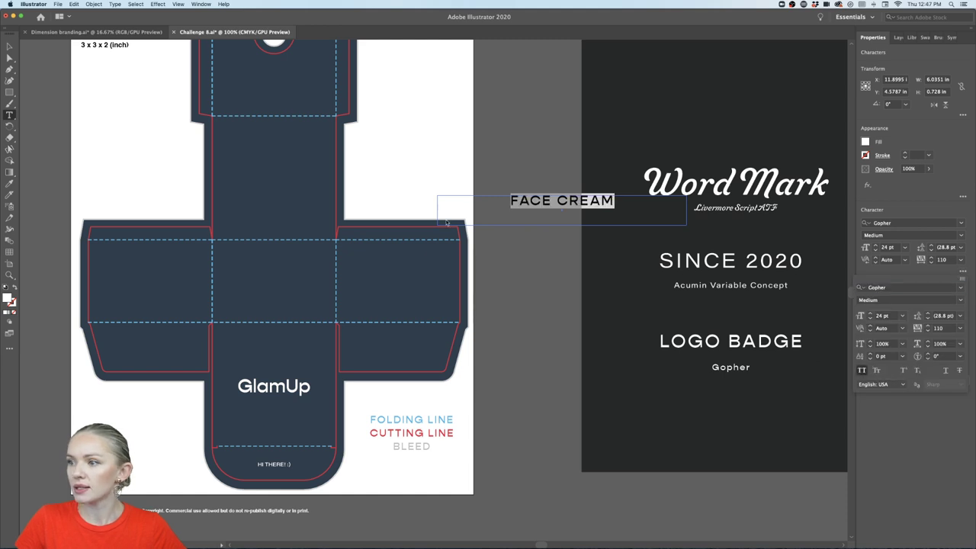
key(Escape)
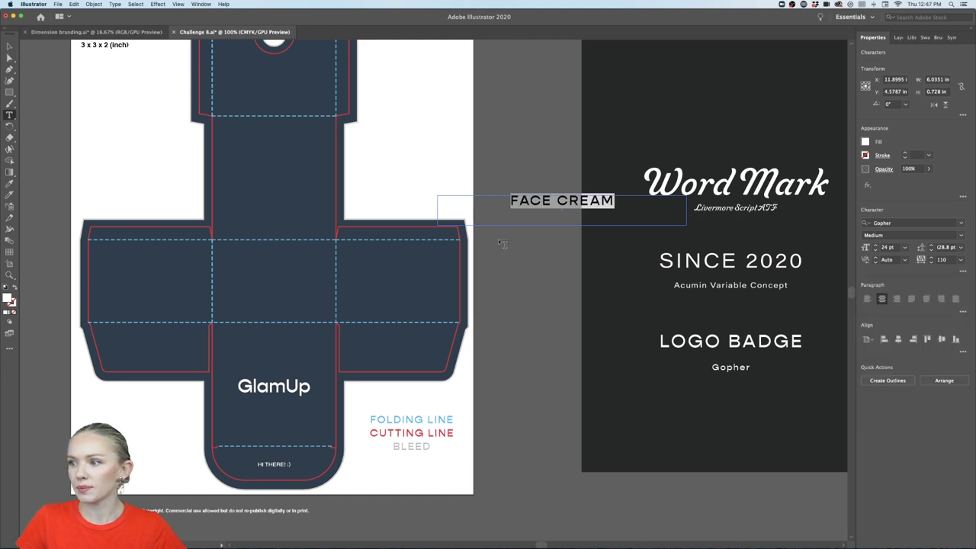
click(9, 46)
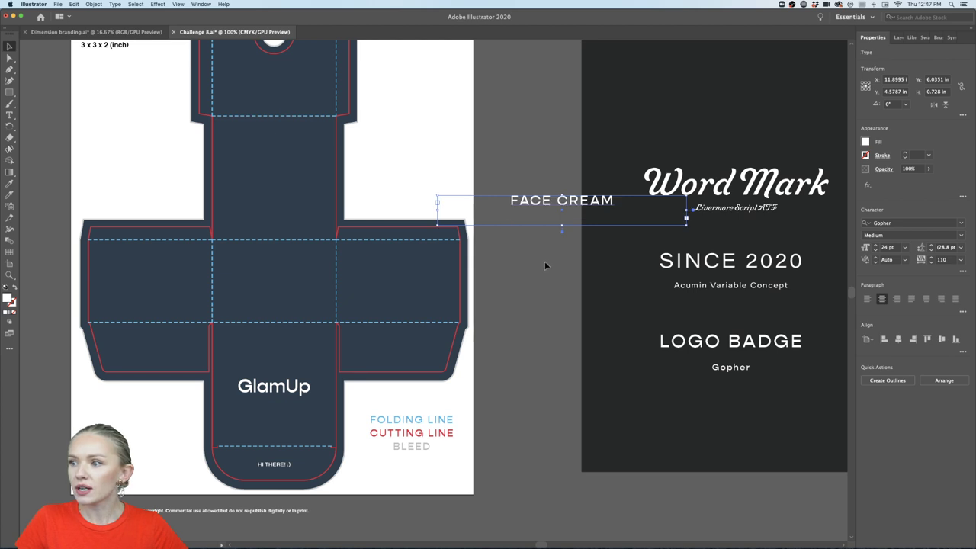
key(super+shift+o)
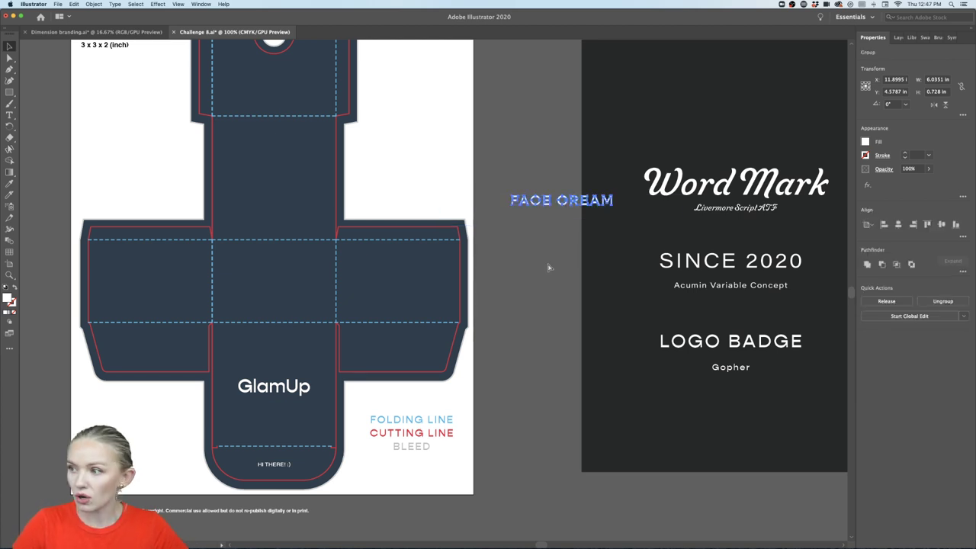
drag(503, 209, 566, 199)
key(super+z)
key(super+z)
key(super+z)
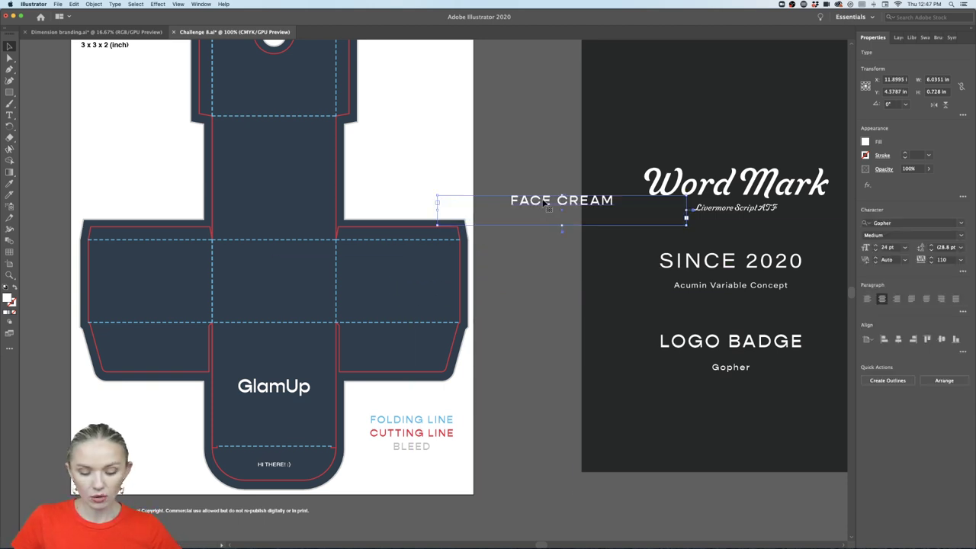
- Duplicate the "FACE CREAM" text just below the original and convert the copy to outlines
drag(546, 202, 533, 272)
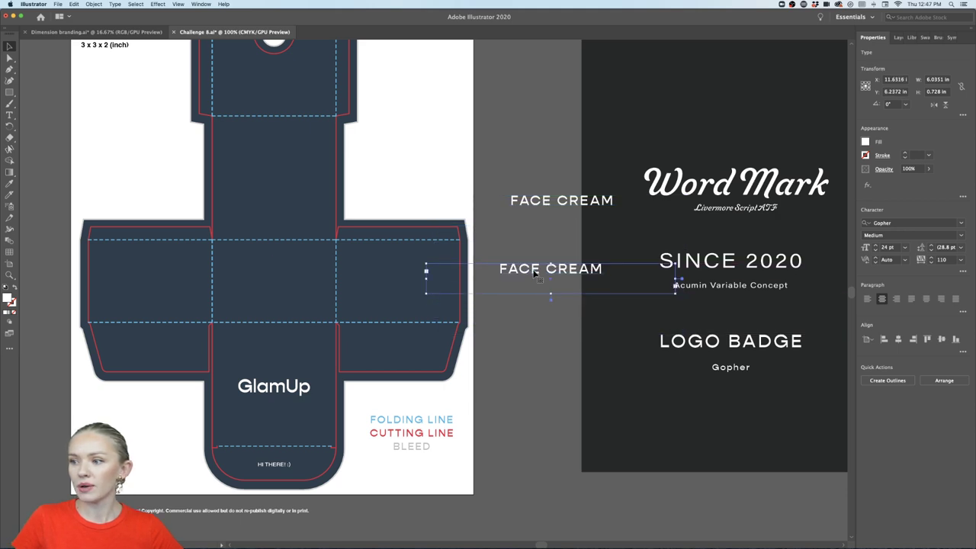
key(shift+super+o)
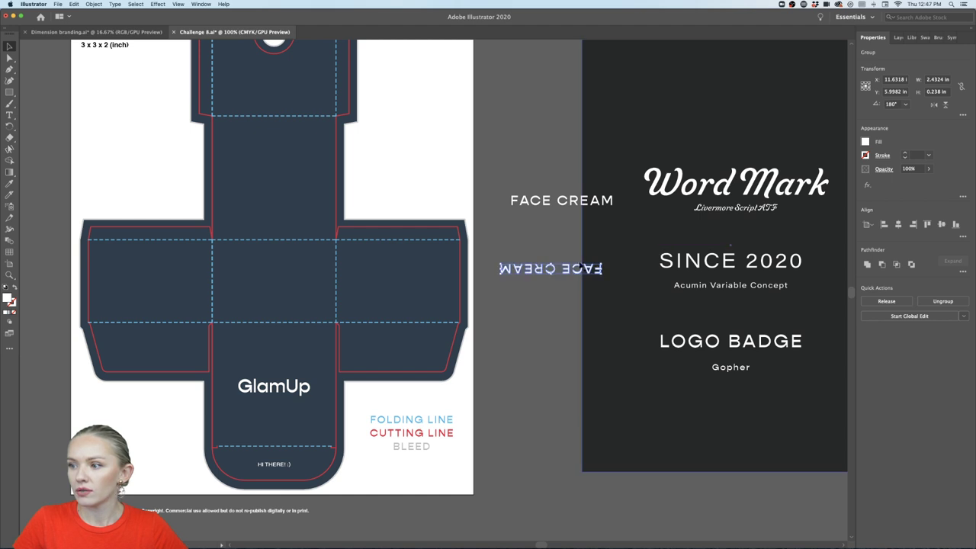
- Move the upside-down "FACE CREAM" outlines onto the dieline, into the panel directly below the top panel
drag(566, 270, 297, 93)
scroll(297, 94, up, 3)
scroll(297, 94, left, 4)
scroll(297, 93, down, 3)
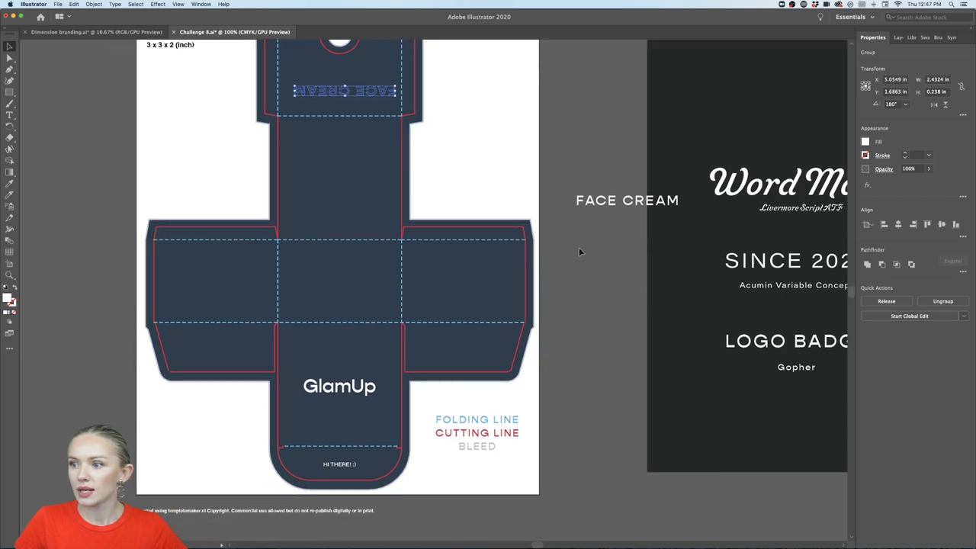
scroll(583, 253, right, 3)
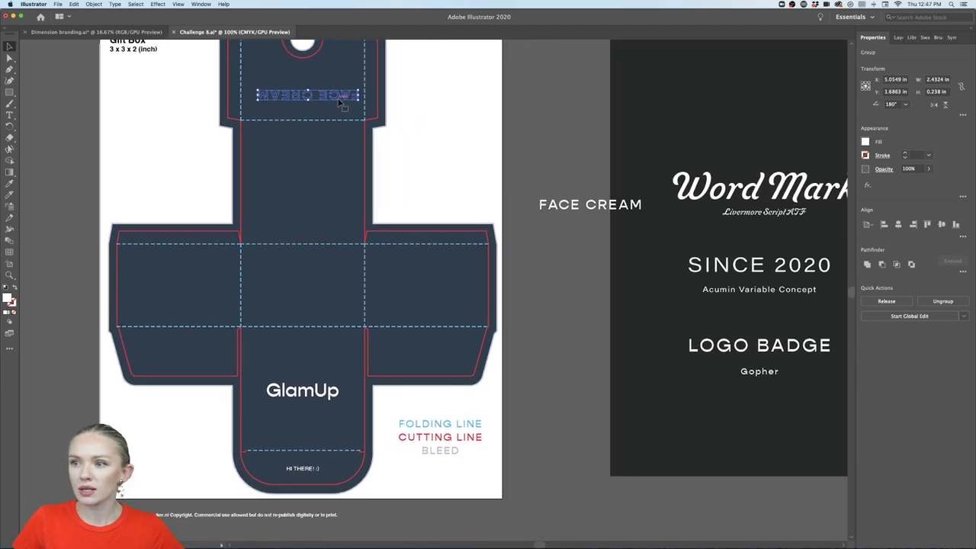
drag(338, 96, 327, 180)
scroll(326, 186, up, 2)
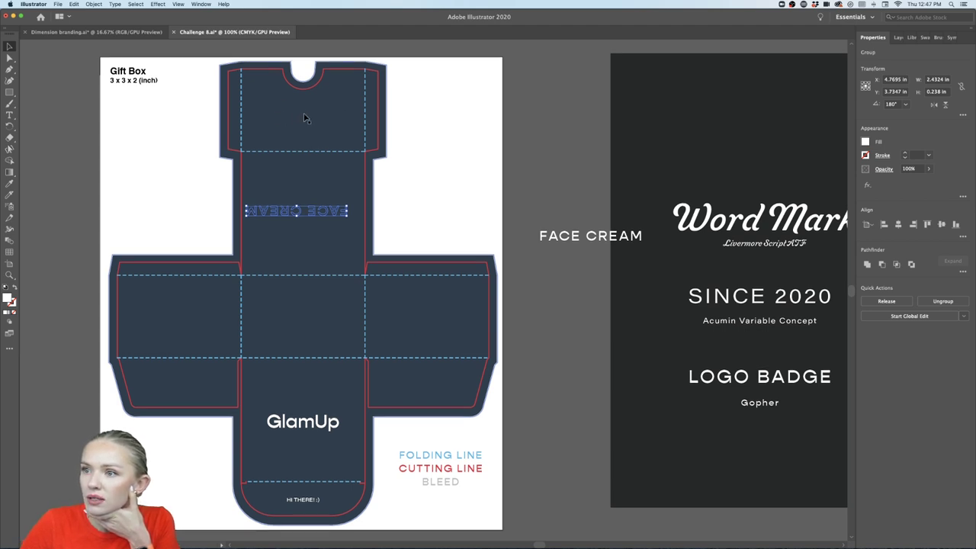
scroll(320, 125, up, 2)
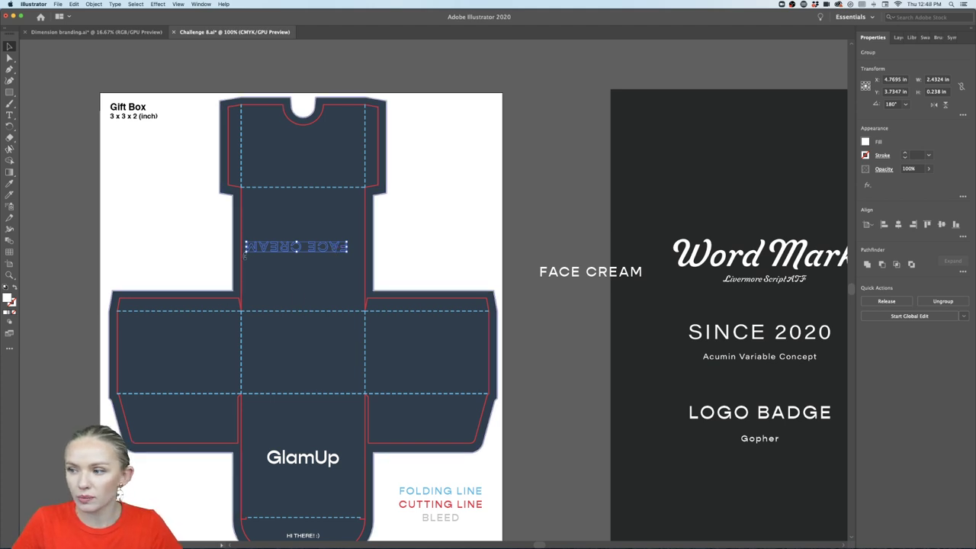
- Rotate the "FACE CREAM" outlines on the dieline upright to 0° and bring them to the front
drag(243, 257, 387, 244)
right_click(345, 249)
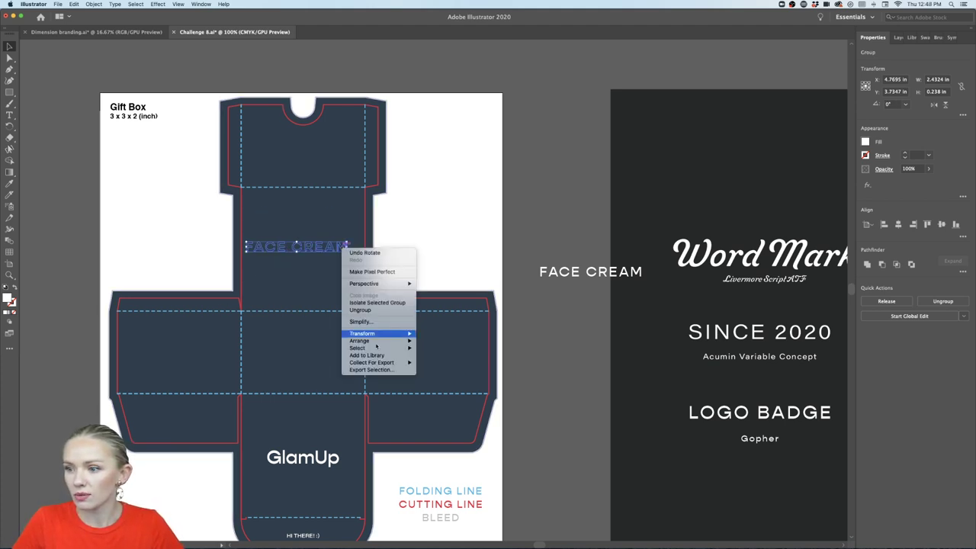
click(318, 268)
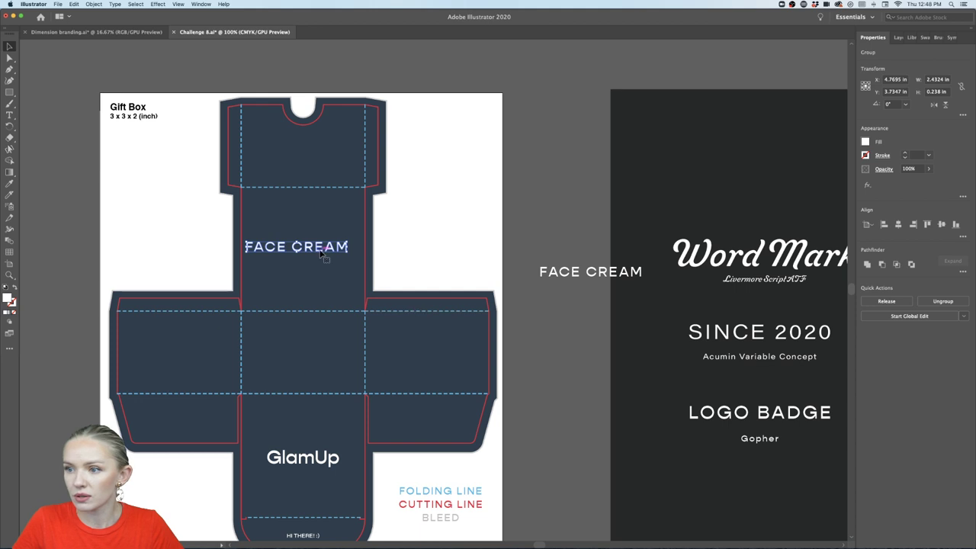
- Move the "FACE CREAM" outlines up into the box's top panel and scale them down to about 2.09 in wide
alt+drag(324, 257, 326, 146)
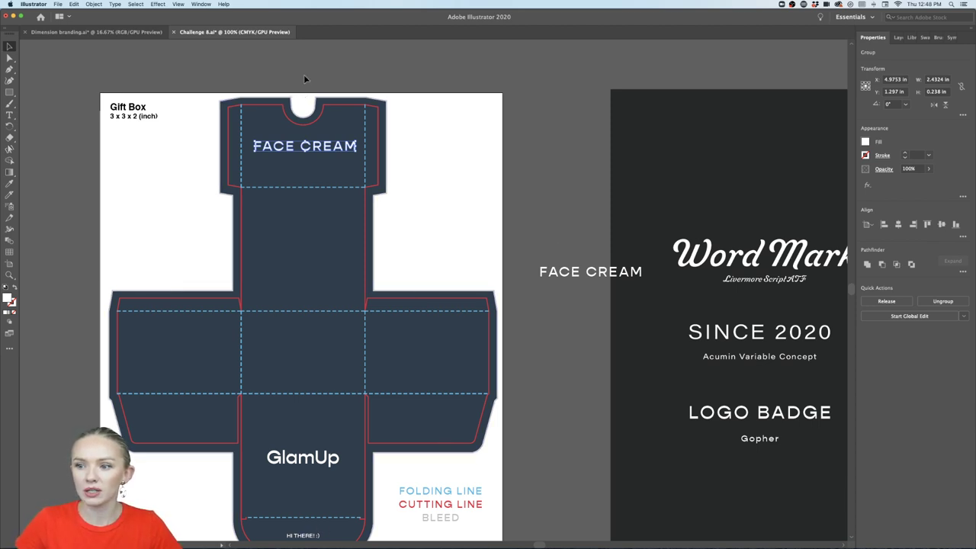
scroll(303, 78, down, 1)
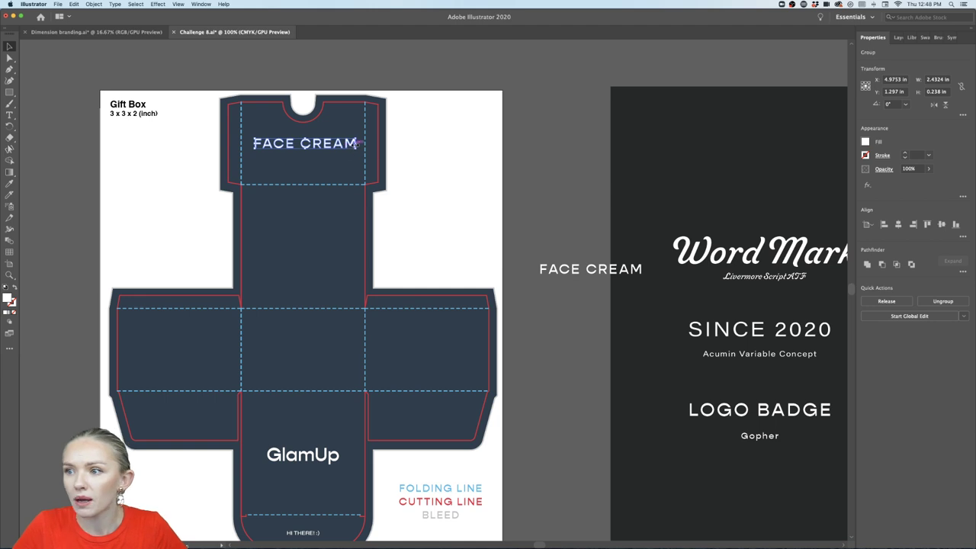
drag(355, 144, 349, 144)
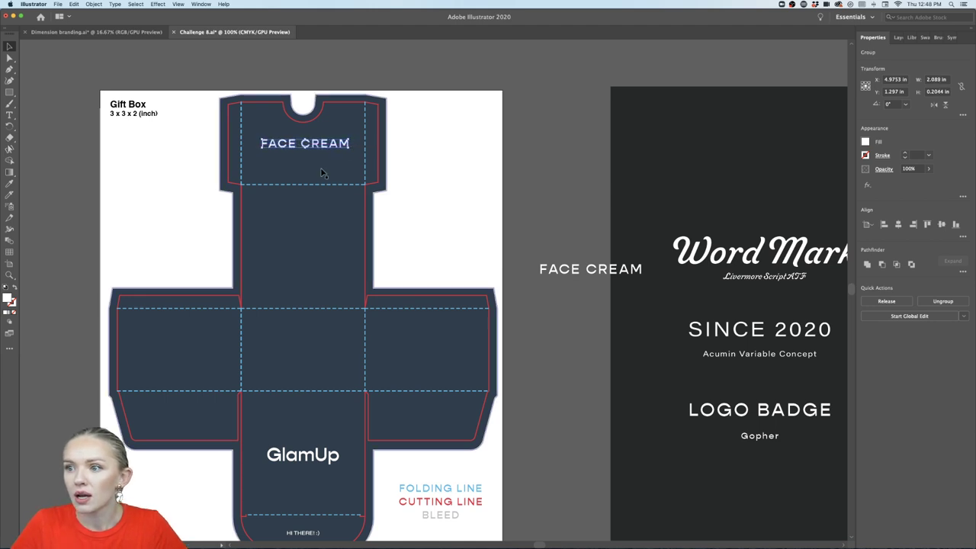
scroll(305, 157, up, 2)
scroll(304, 158, up, 3)
scroll(304, 157, down, 3)
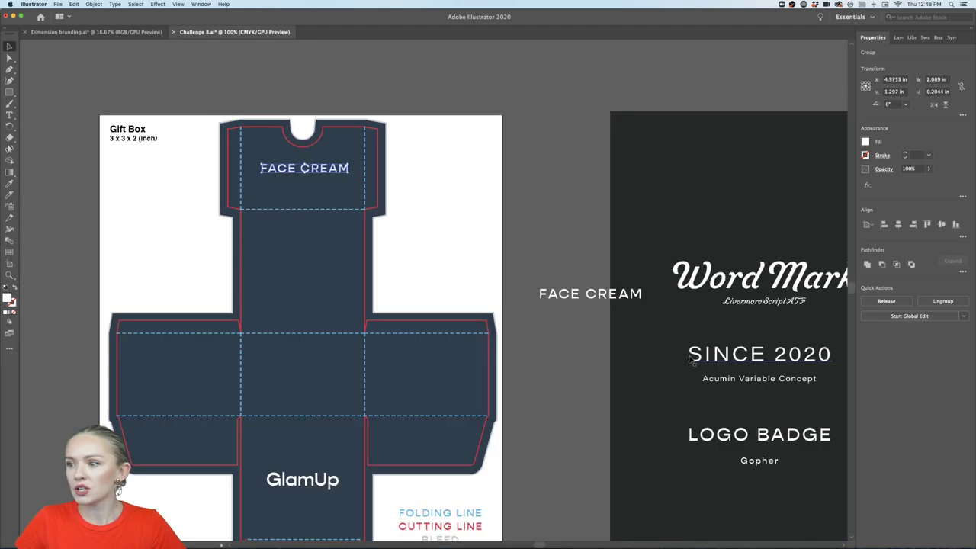
- Duplicate the live "FACE CREAM" text above the original between the artboards and replace the copy's wording with "2OZ/25ML"
drag(616, 299, 588, 211)
triple_click(572, 223)
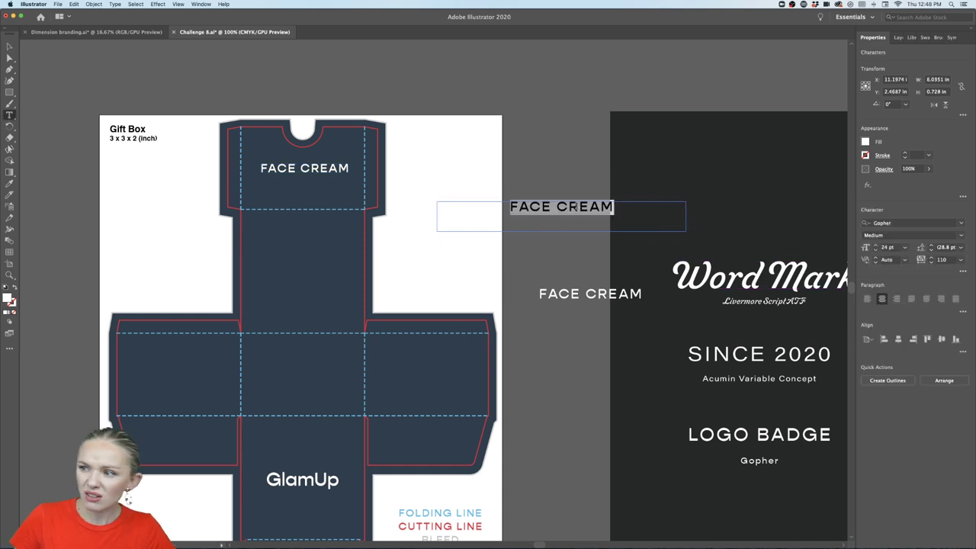
text(2)
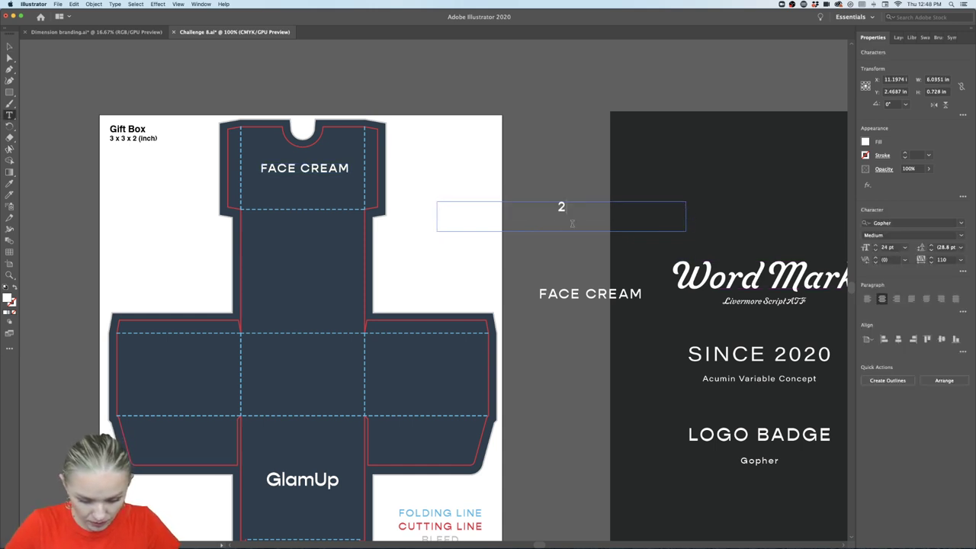
text(OZ)
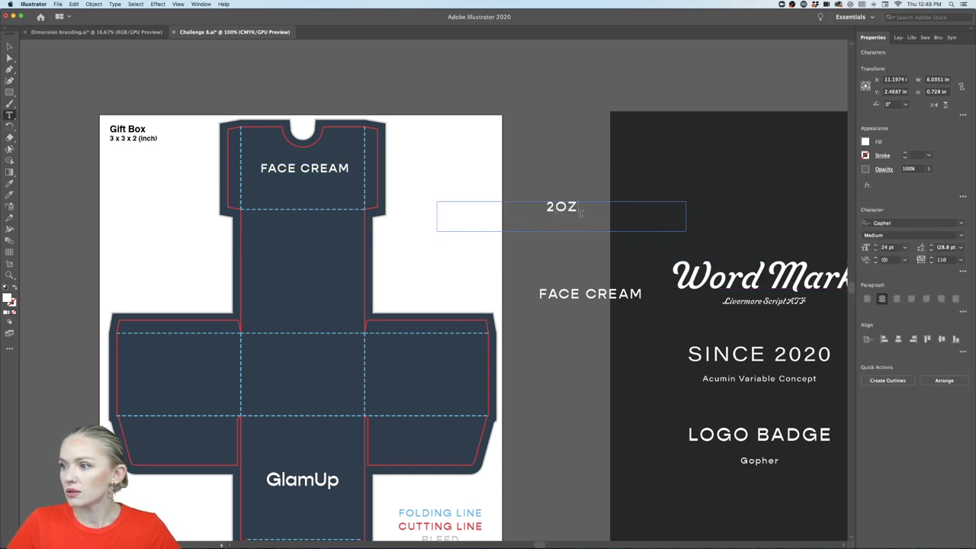
text(/)
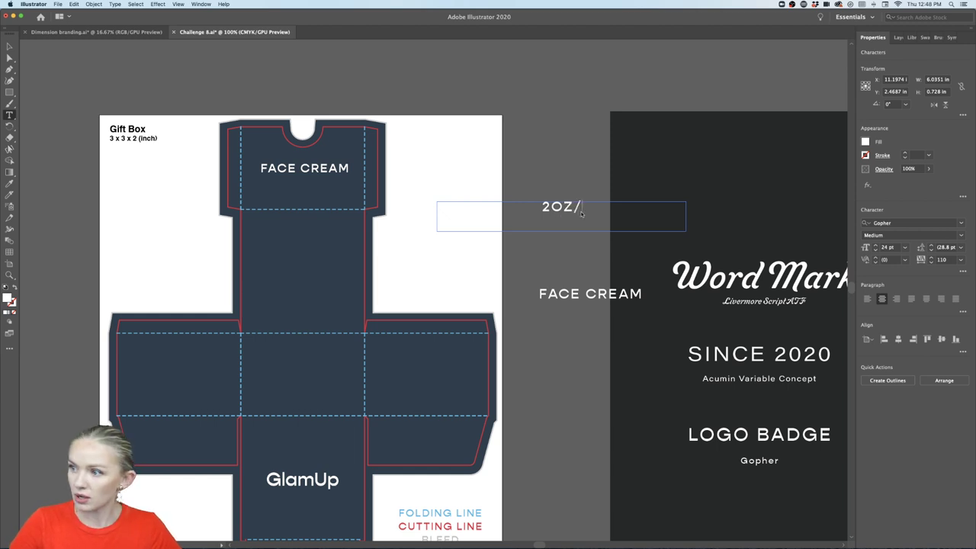
text(25ML)
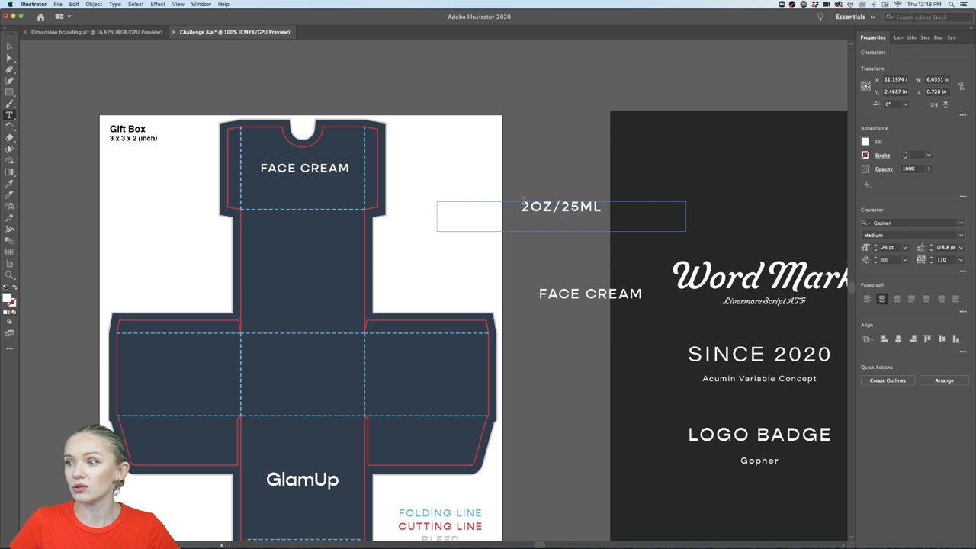
- Convert the "2OZ/25ML" text to outlines and place it about 0.69 in wide under "FACE CREAM", just above the top panel's lower fold
click(10, 44)
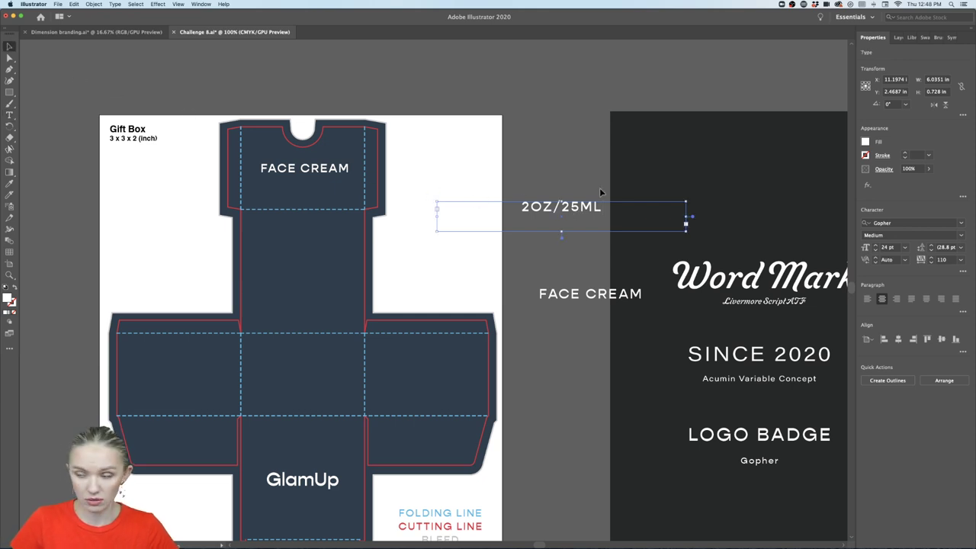
key(super+shift+o)
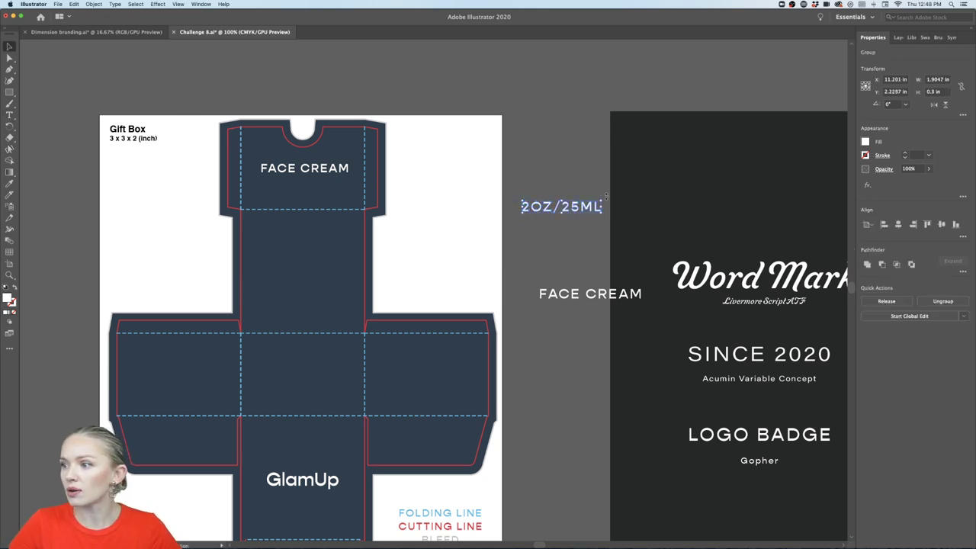
drag(602, 205, 309, 201)
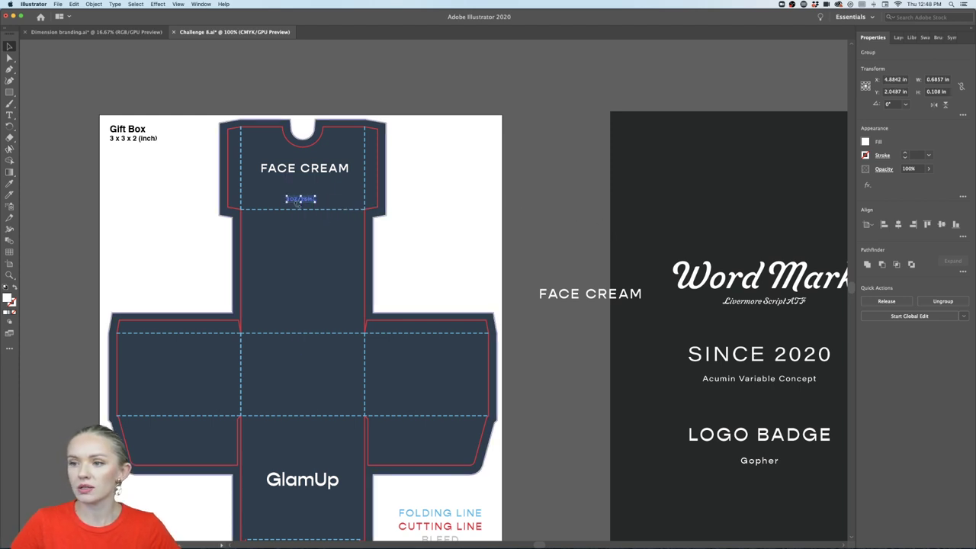
- Bring the "2OZ/25ML" outlines in front of the box background and deselect them
right_click(310, 202)
mouse_move(350, 296)
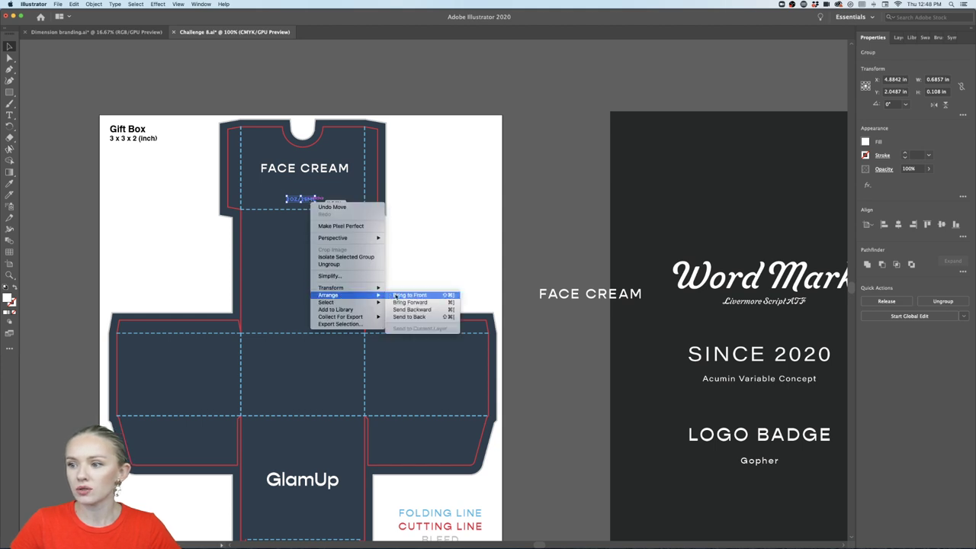
click(529, 246)
click(549, 233)
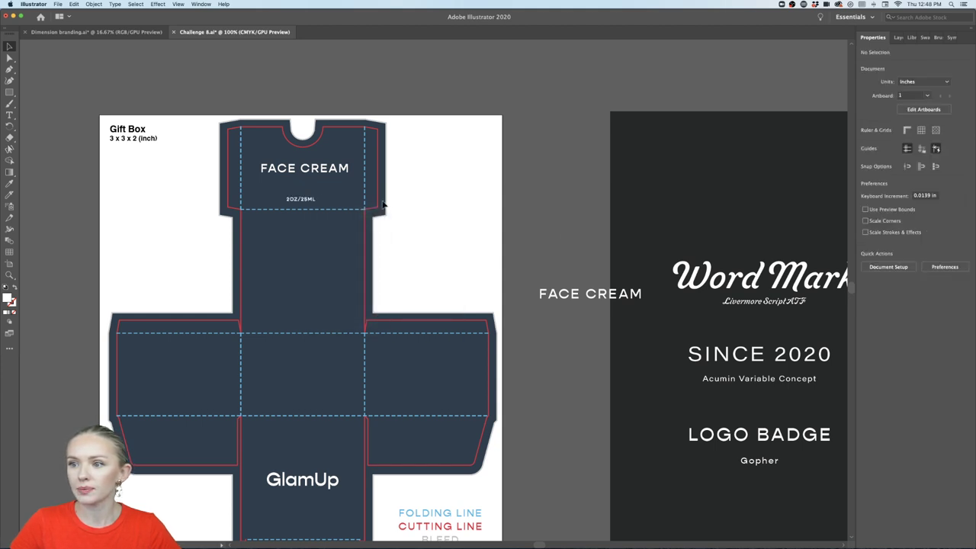
- Shrink the "FACE CREAM" outlines on the top panel to about 2.02 in wide and deselect them
click(323, 173)
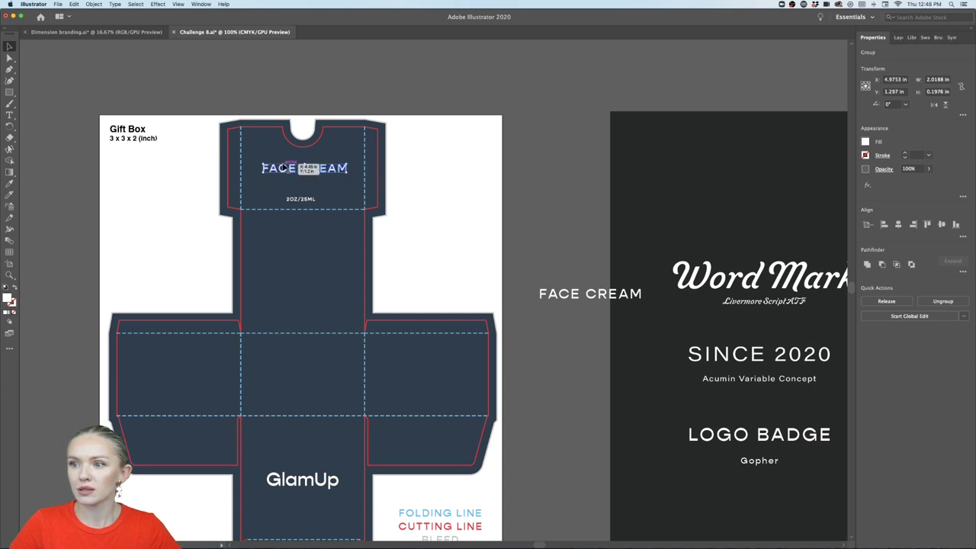
click(532, 210)
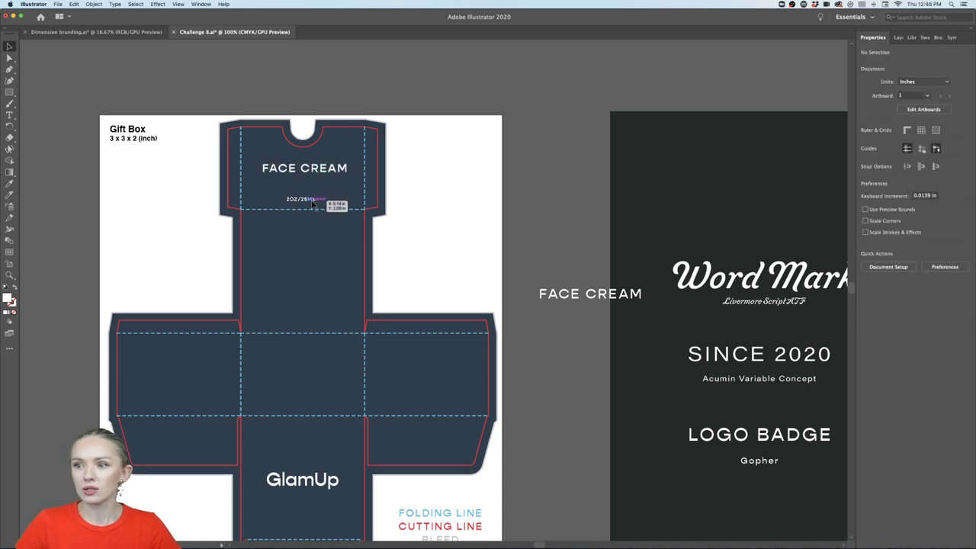
- Draw a white guide rectangle about 0.6 by 2.3 in, as wide as the notch, from the artboard's top edge to the fold line
scroll(295, 197, up, 4)
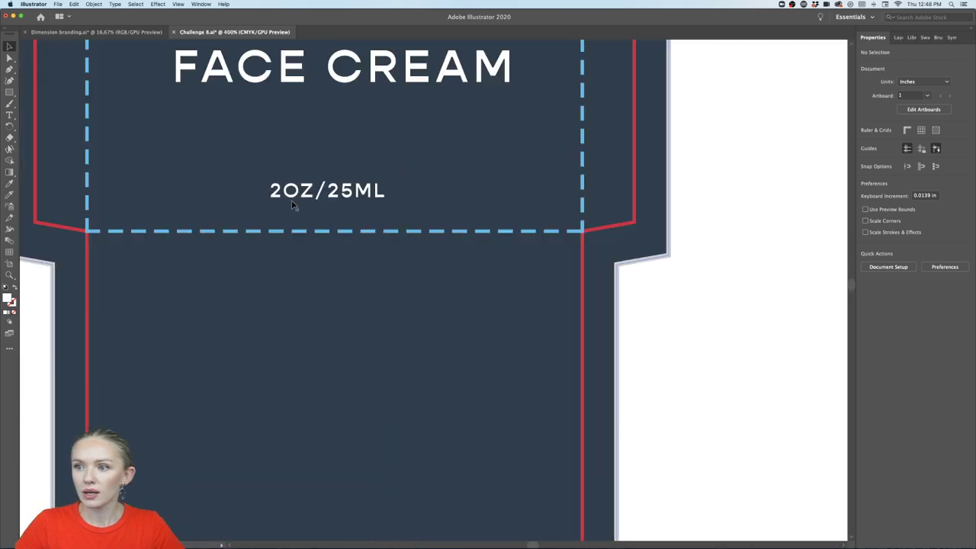
scroll(310, 198, up, 3)
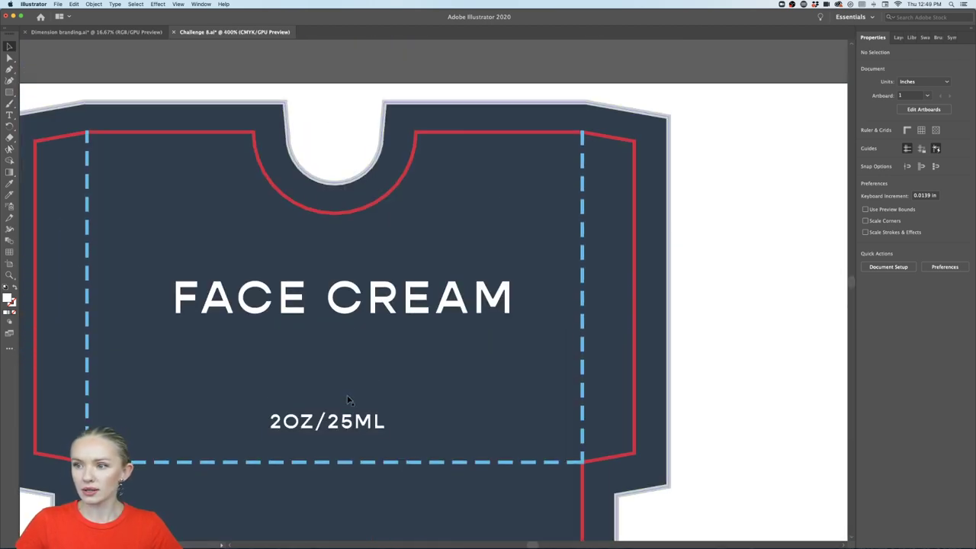
click(9, 92)
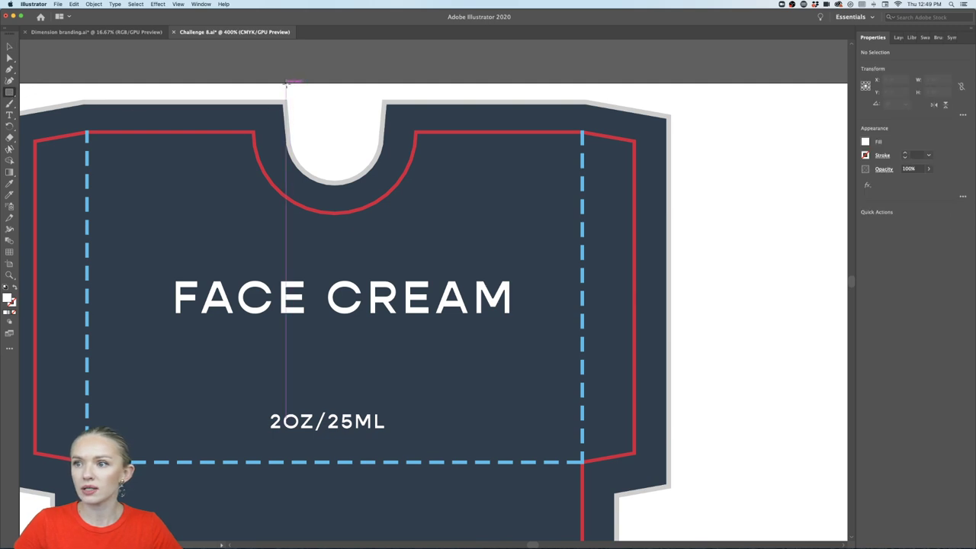
drag(286, 81, 384, 463)
click(9, 46)
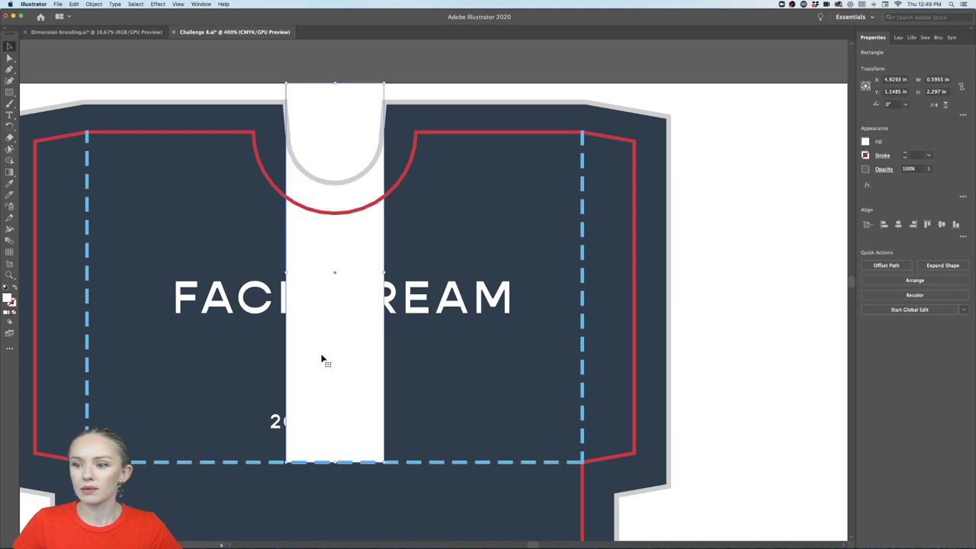
- Align the "FACE CREAM" and "2OZ/25ML" outlines to the horizontal center of the white rectangle, using the rectangle as key object
shift+click(276, 420)
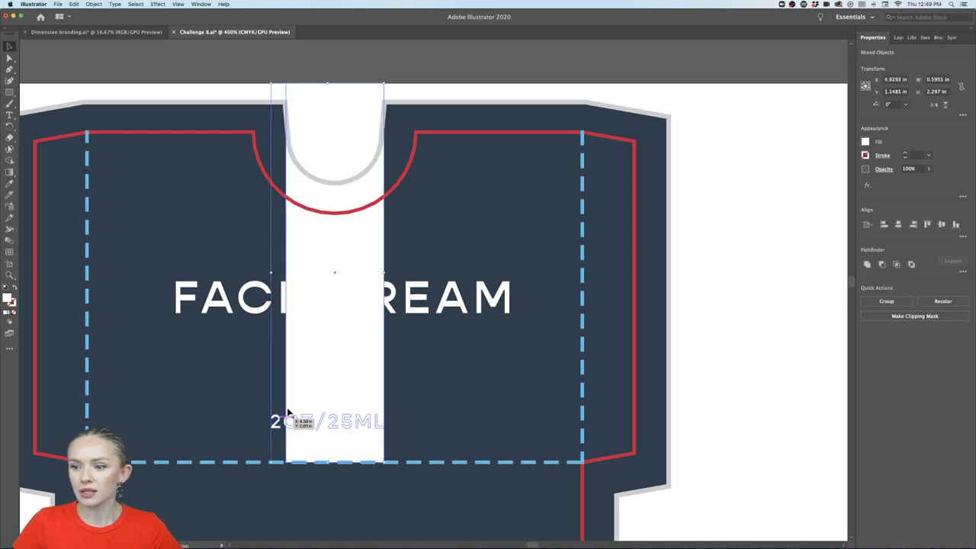
shift+click(267, 314)
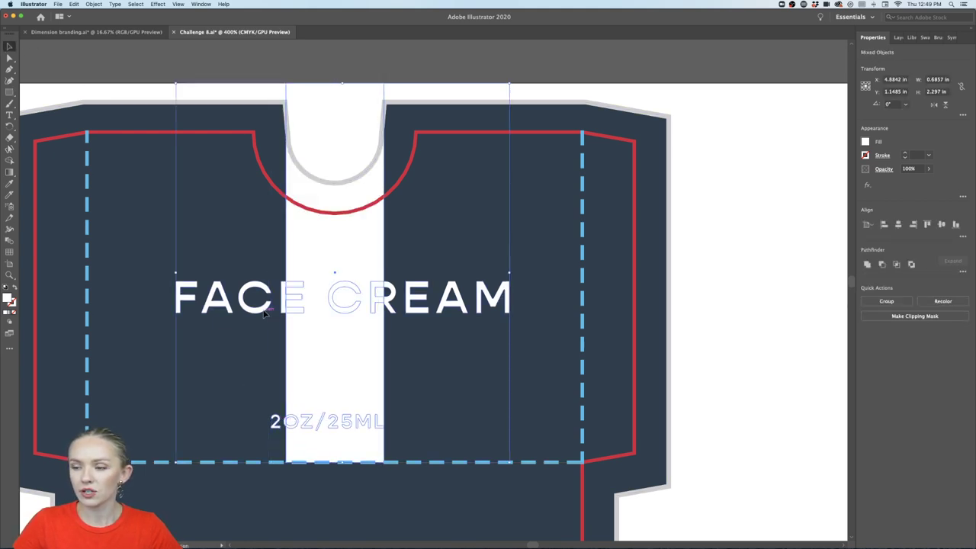
click(311, 109)
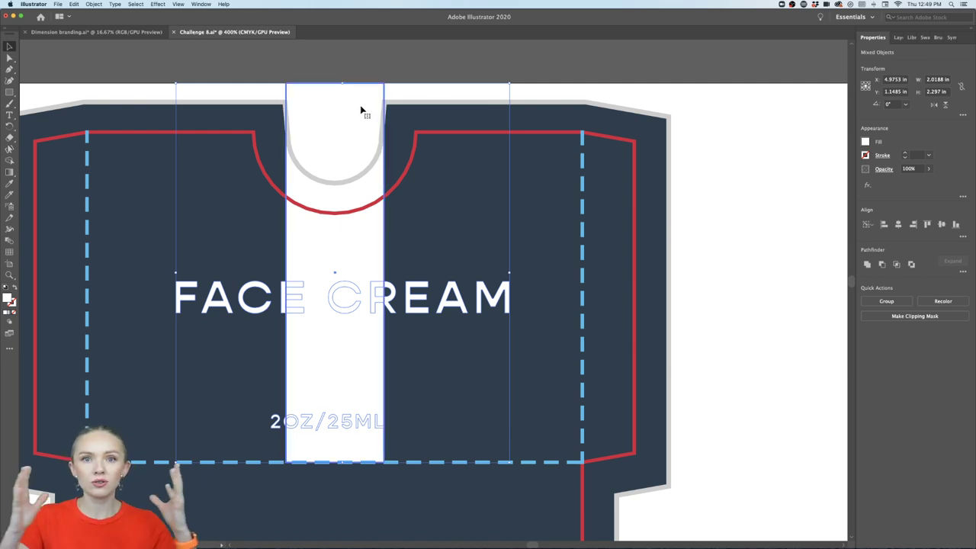
click(898, 225)
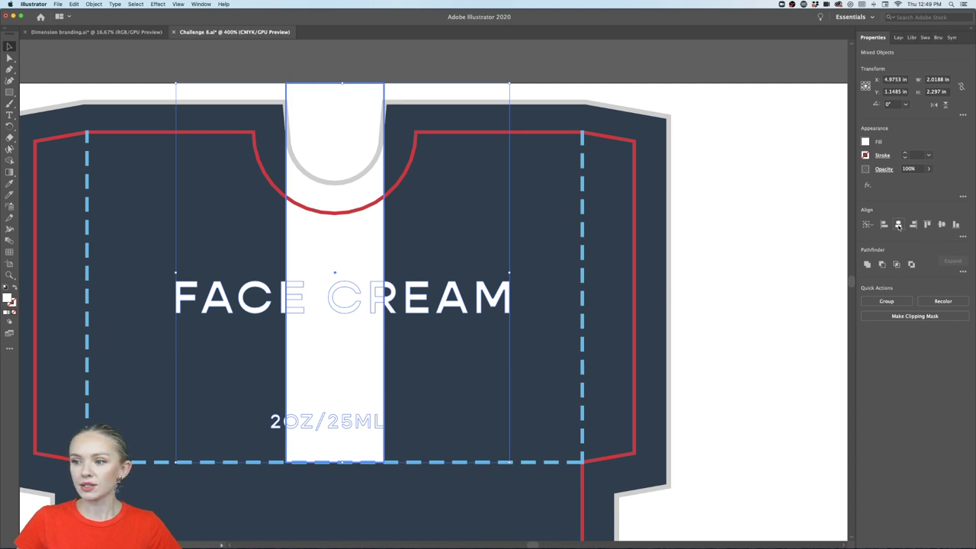
- Delete the white guide rectangle from the top panel
click(727, 313)
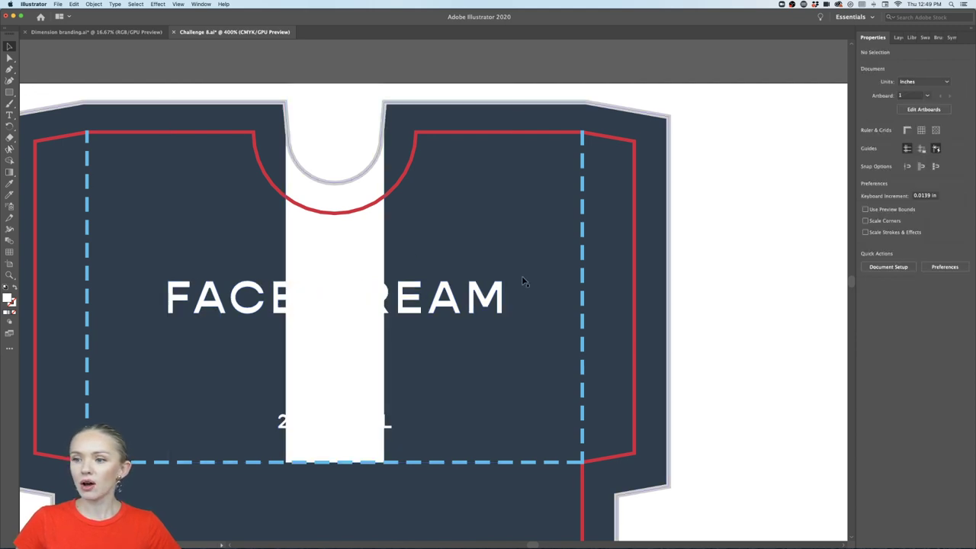
click(364, 258)
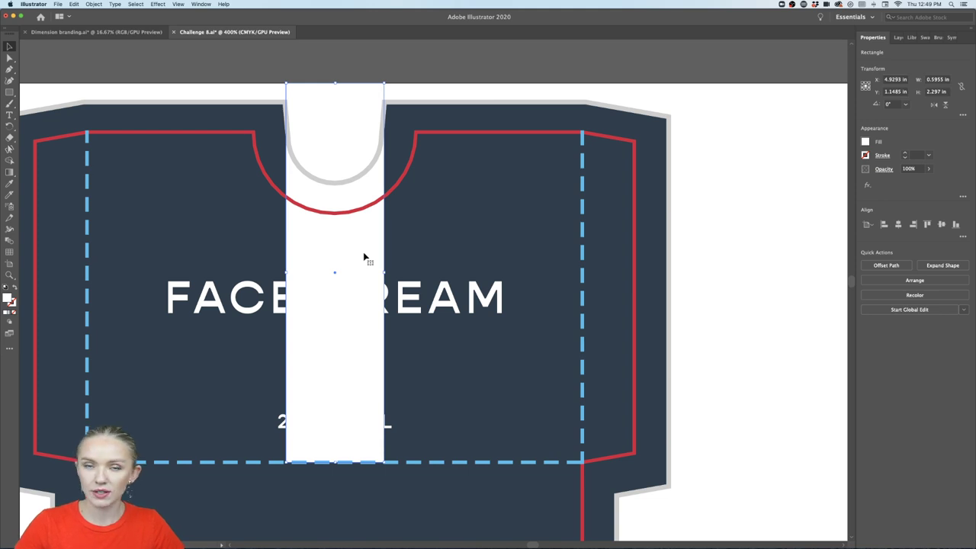
key(Delete)
- Copy the grouped "FACE CREAM" and "2OZ/25ML" outlines straight down onto the central panel above the GlamUp logo and rotate the copy 180°
key(super+minus)
key(super+minus)
key(super+minus)
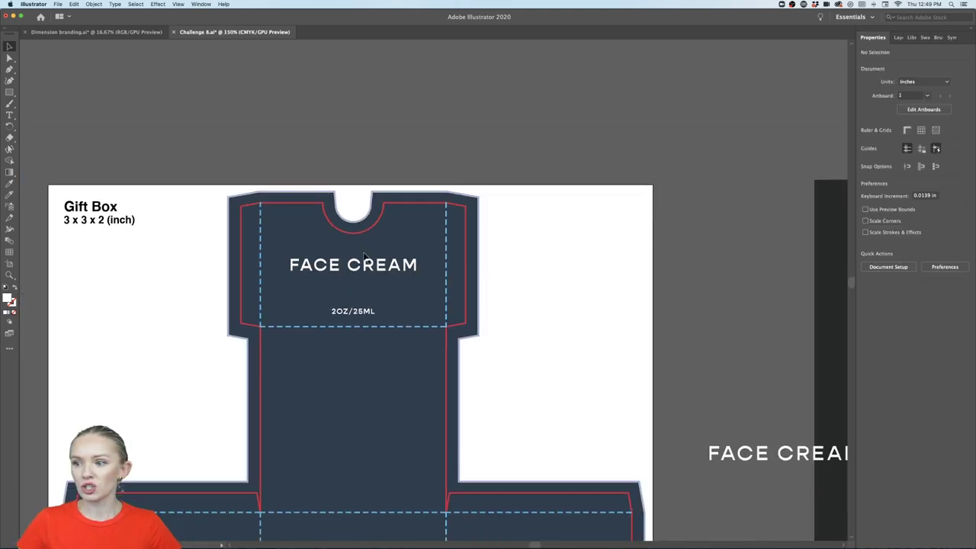
scroll(542, 309, down, 2)
key(super+minus)
key(super+minus)
key(super+minus)
scroll(548, 309, right, 4)
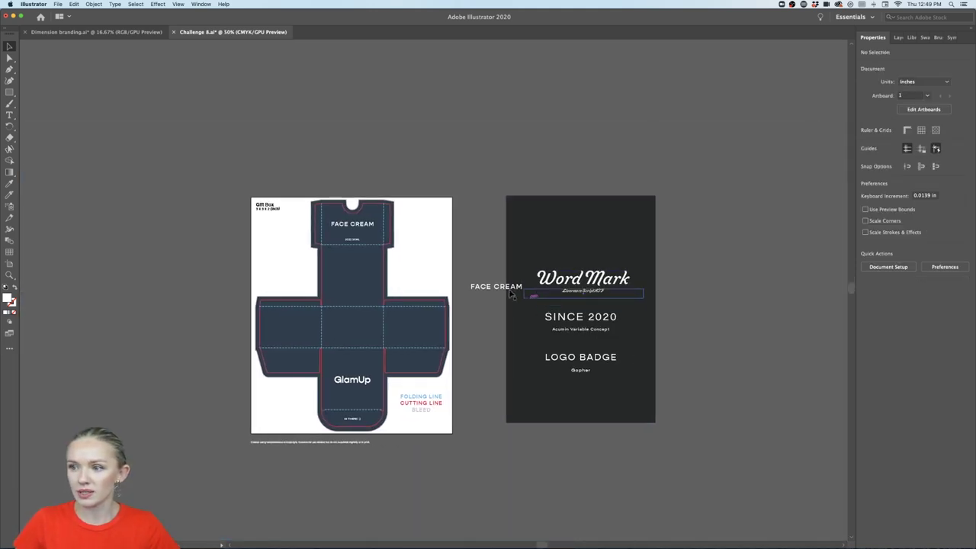
scroll(499, 282, up, 1)
scroll(470, 275, down, 2)
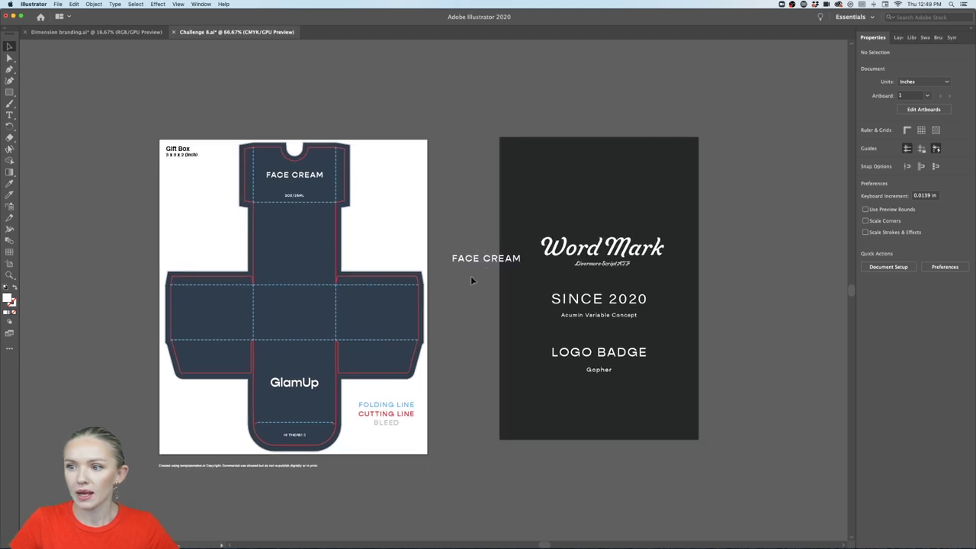
click(300, 195)
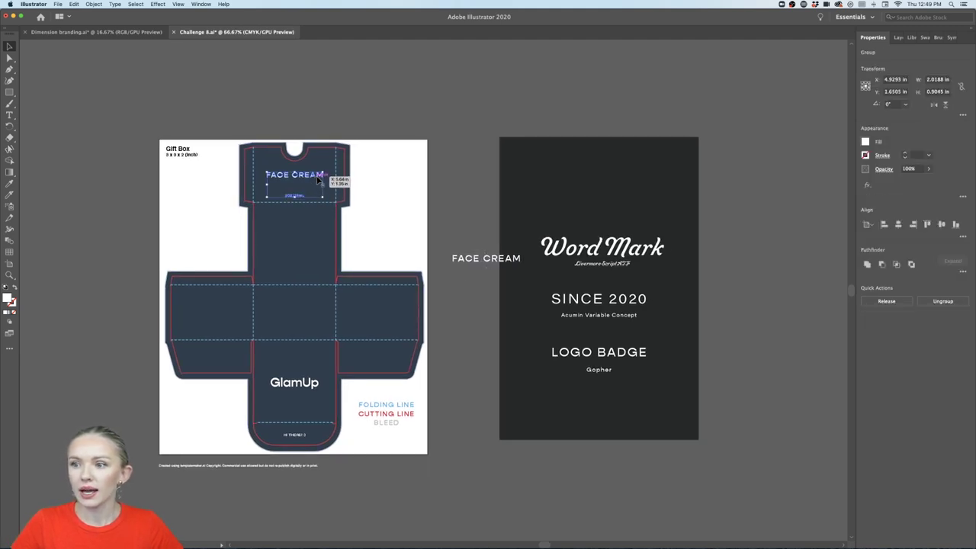
drag(318, 180, 319, 307)
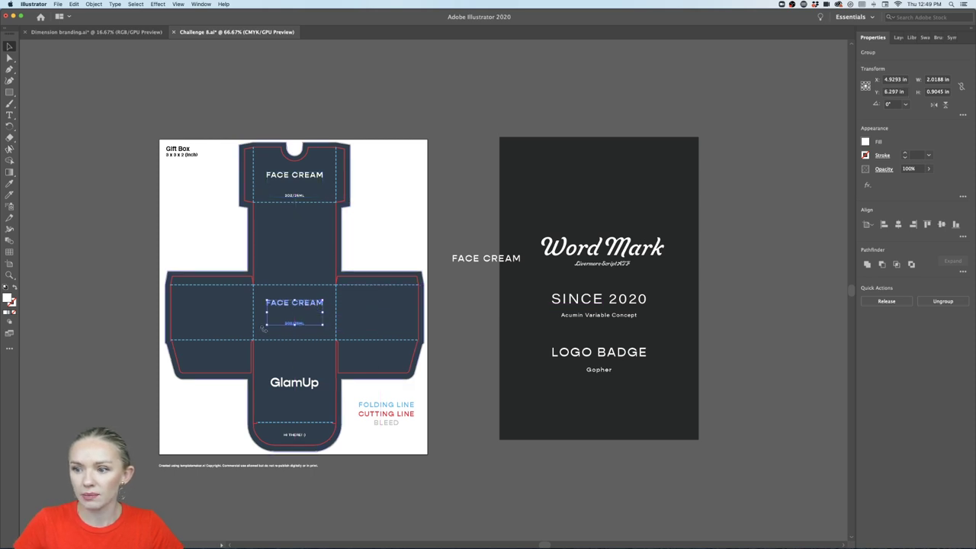
drag(263, 327, 290, 324)
- Move the upside-down text group slightly up on the central panel and nudge its "2OZ/25ML" closer to the upper fold line
scroll(289, 324, up, 5)
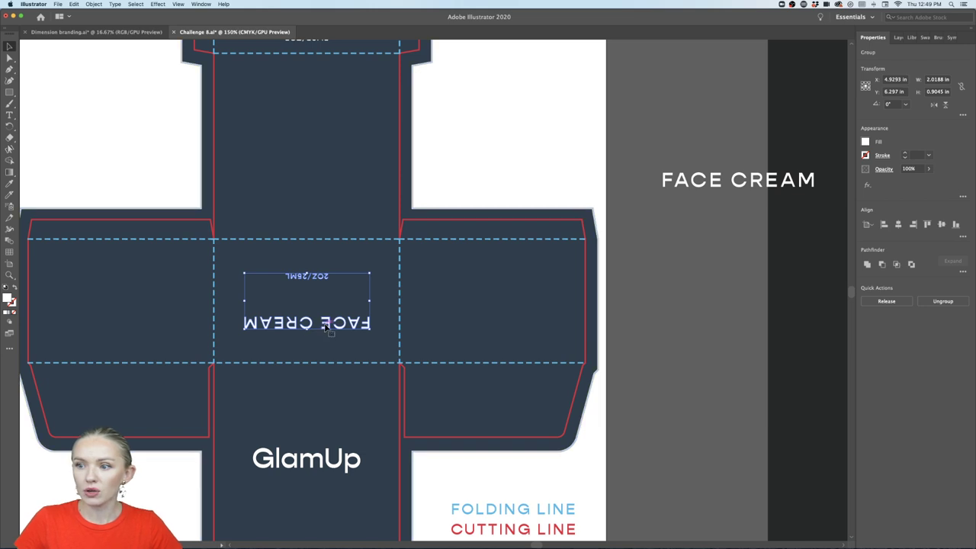
drag(326, 326, 327, 317)
click(614, 151)
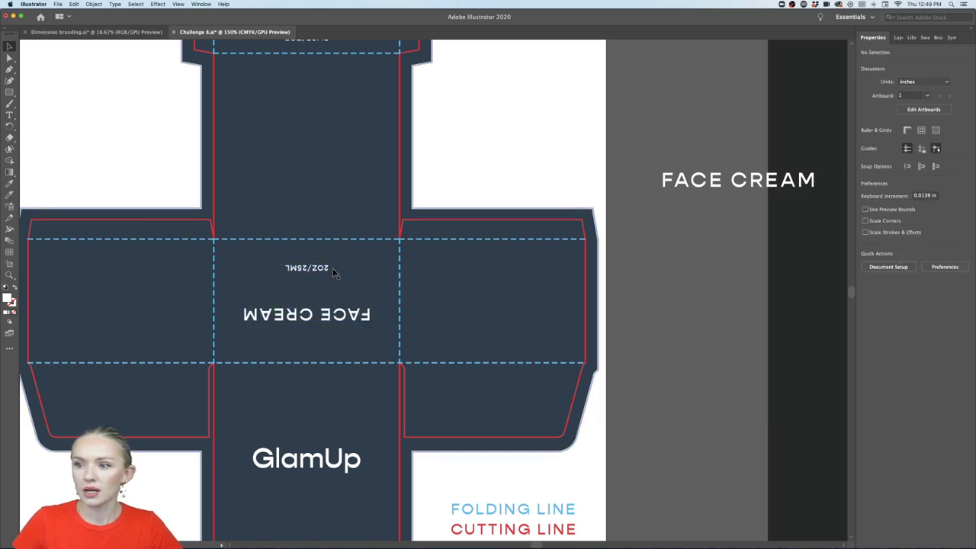
drag(333, 273, 326, 268)
click(627, 143)
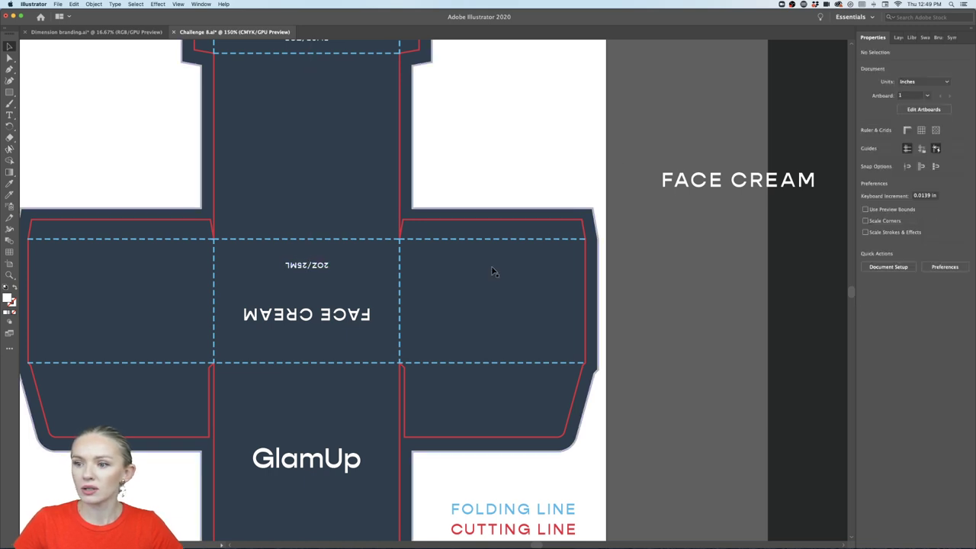
- Switch to Safari and search Google for "cream ingredients"
scroll(360, 358, down, 1)
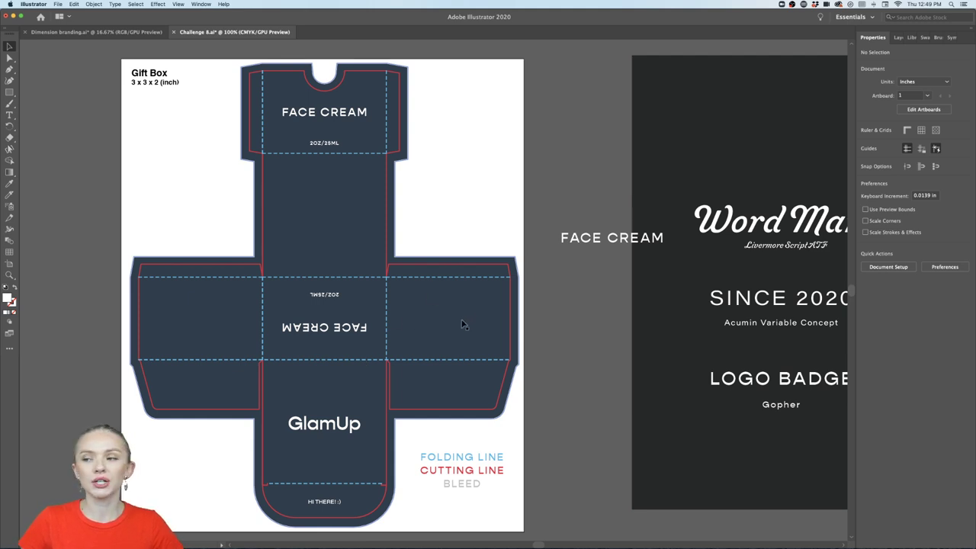
scroll(567, 294, right, 5)
scroll(567, 294, down, 2)
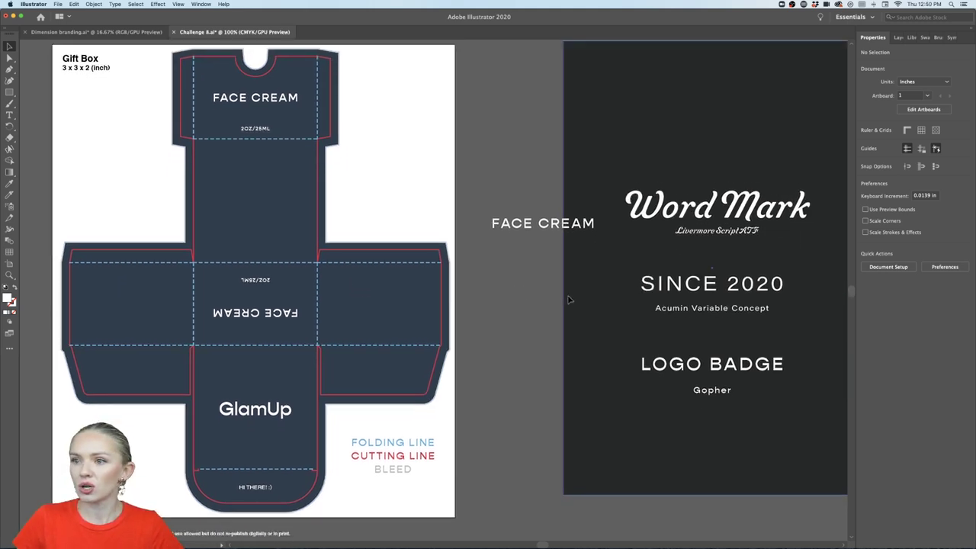
scroll(568, 298, right, 3)
click(508, 229)
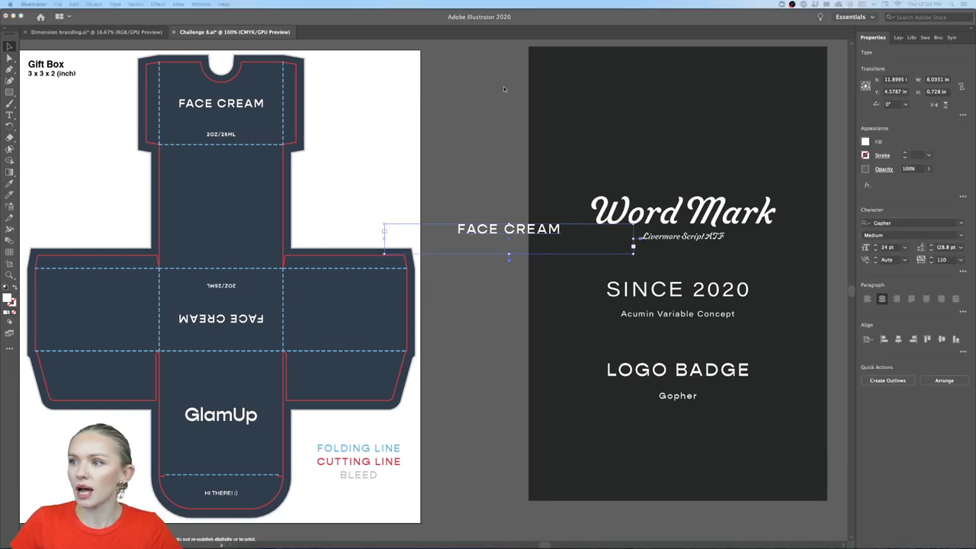
click(856, 533)
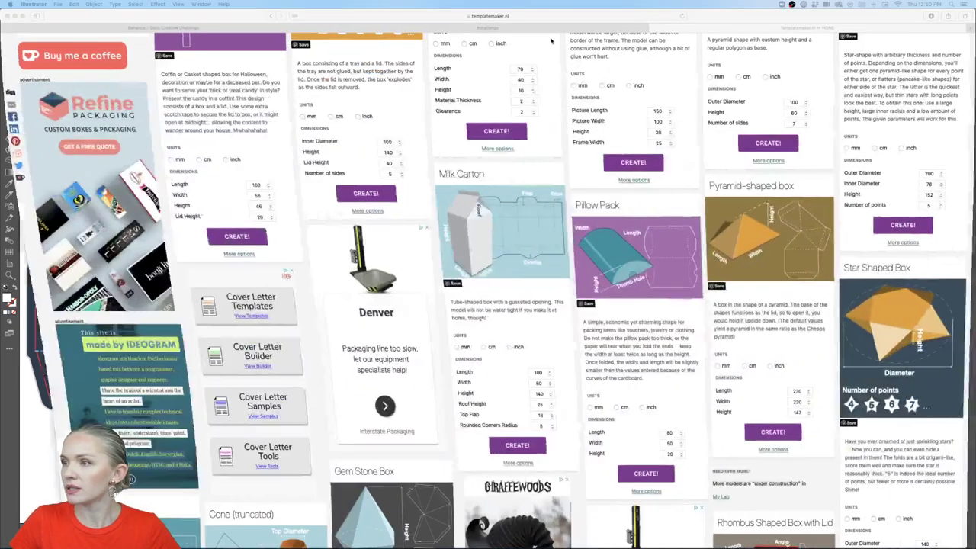
key(super+l)
text(cream)
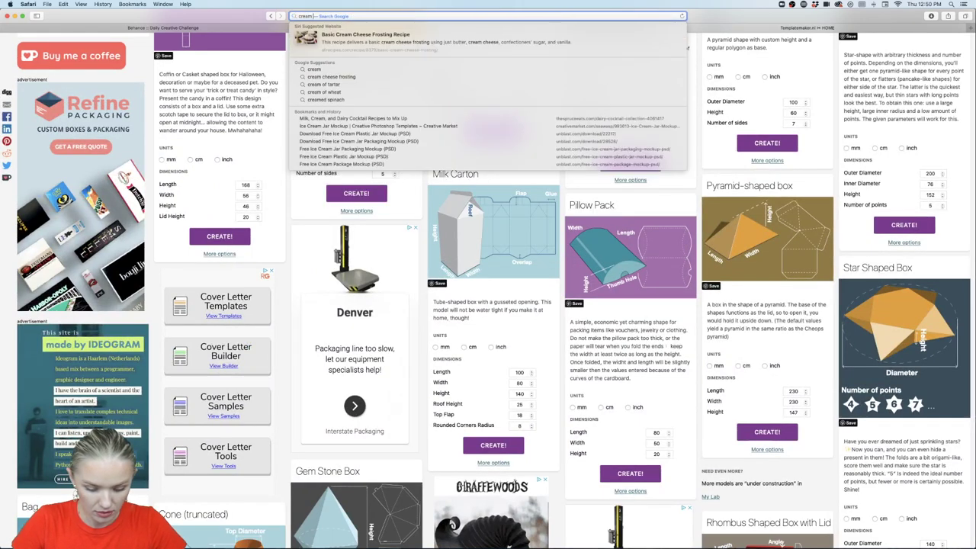
text( ingredients)
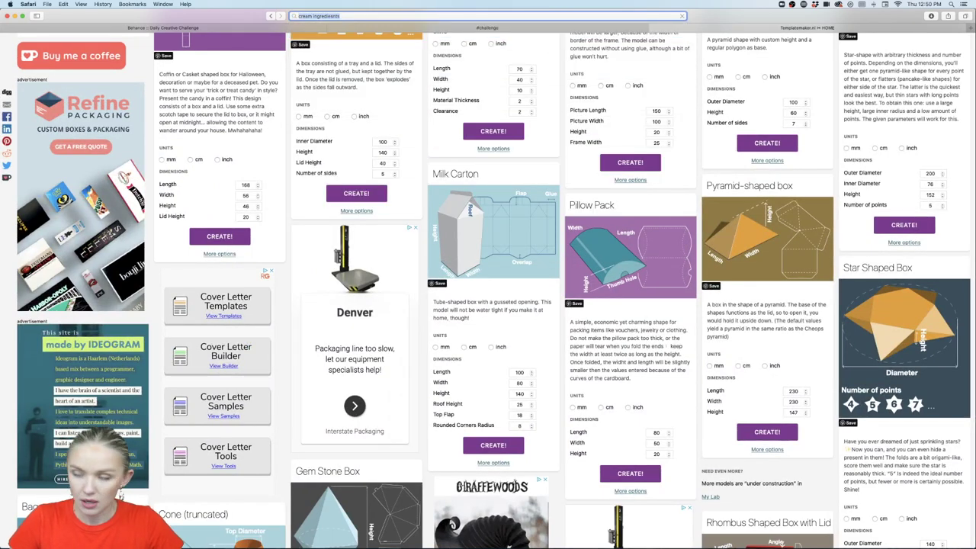
key(Return)
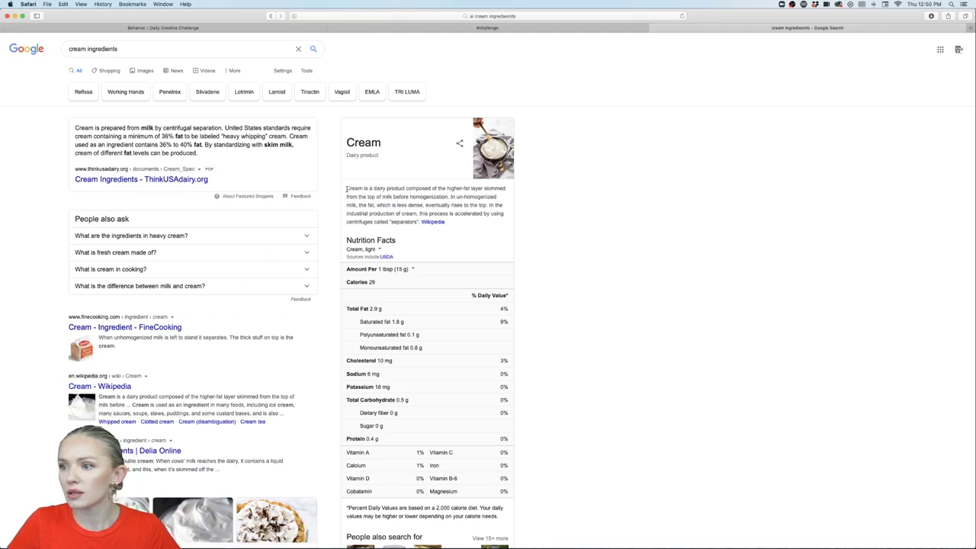
- Copy the Cream description paragraph from the search results and paste it over the loose "FACE CREAM" text beside the dieline in Illustrator
drag(347, 187, 403, 221)
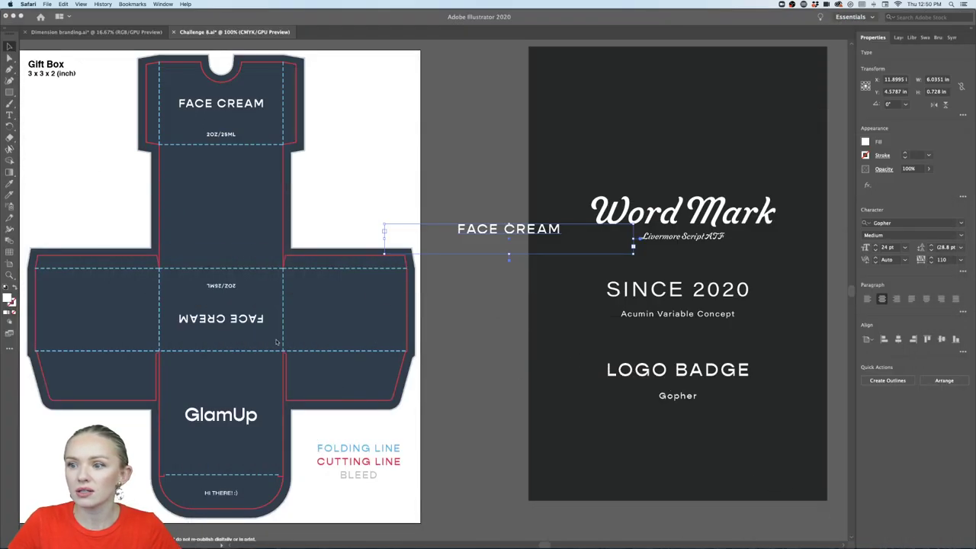
click(482, 231)
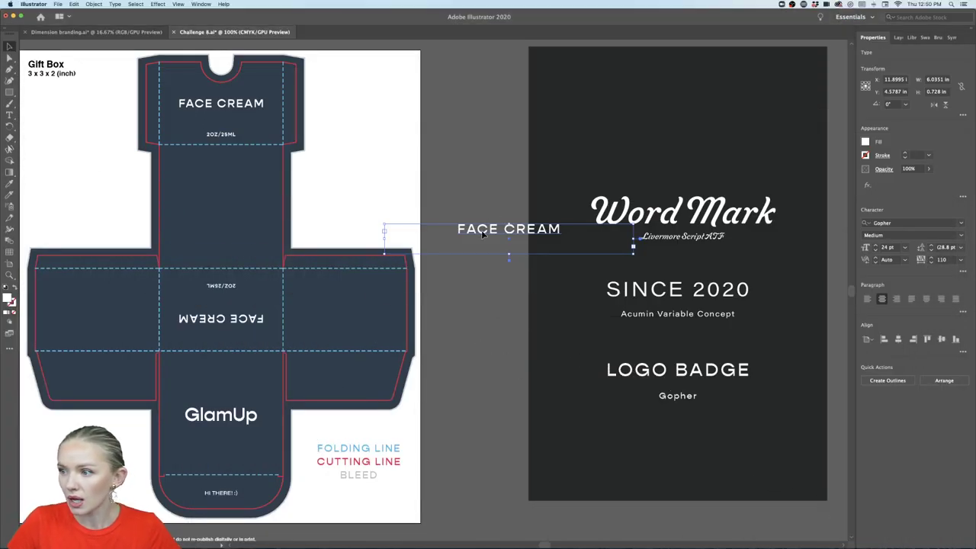
double_click(482, 232)
key(super+v)
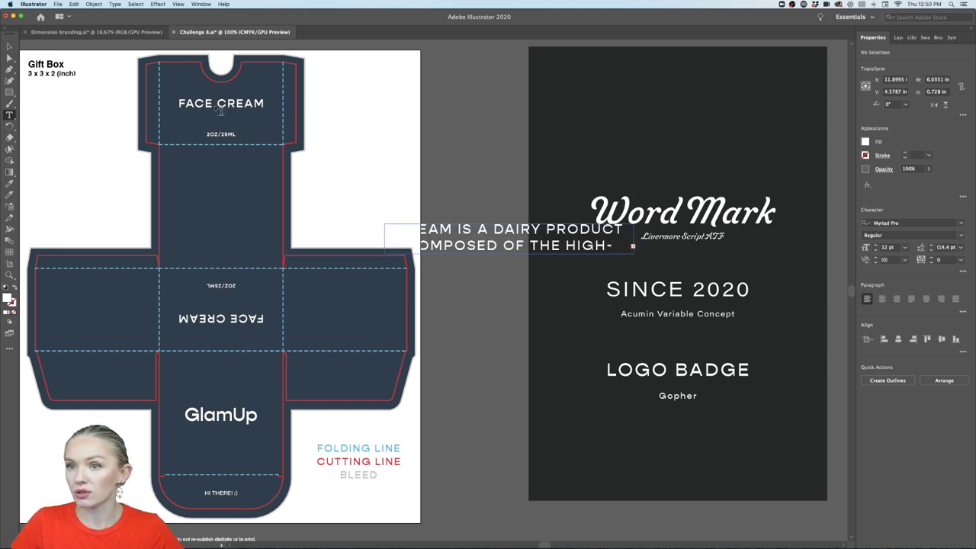
key(Escape)
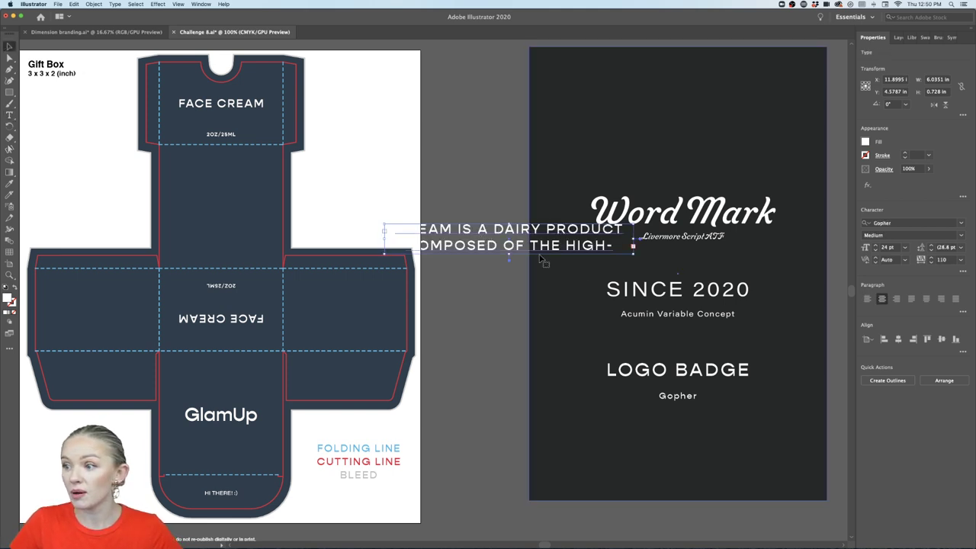
- Extend the paragraph's text frame to about 6.15 in tall and turn off All Caps for all of its text
drag(508, 257, 509, 478)
double_click(508, 442)
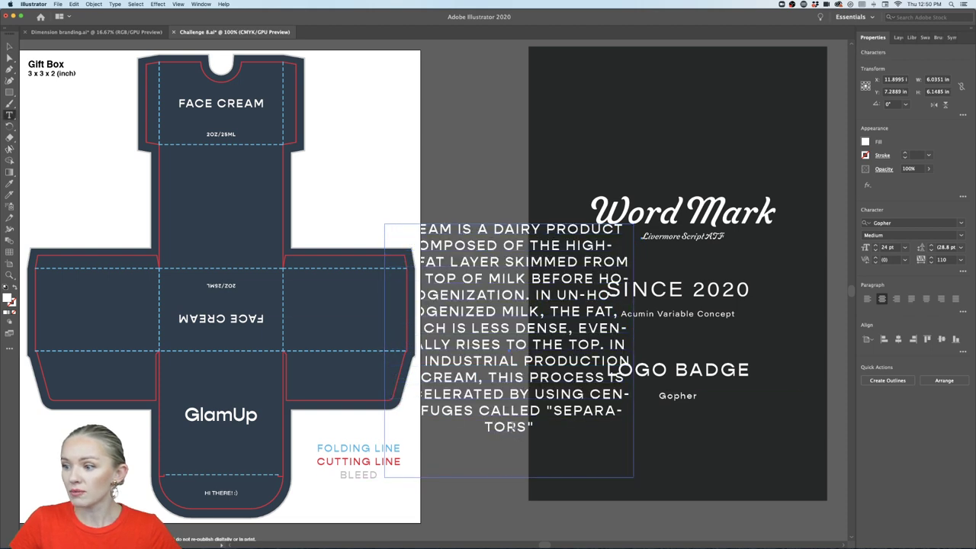
drag(508, 440, 501, 207)
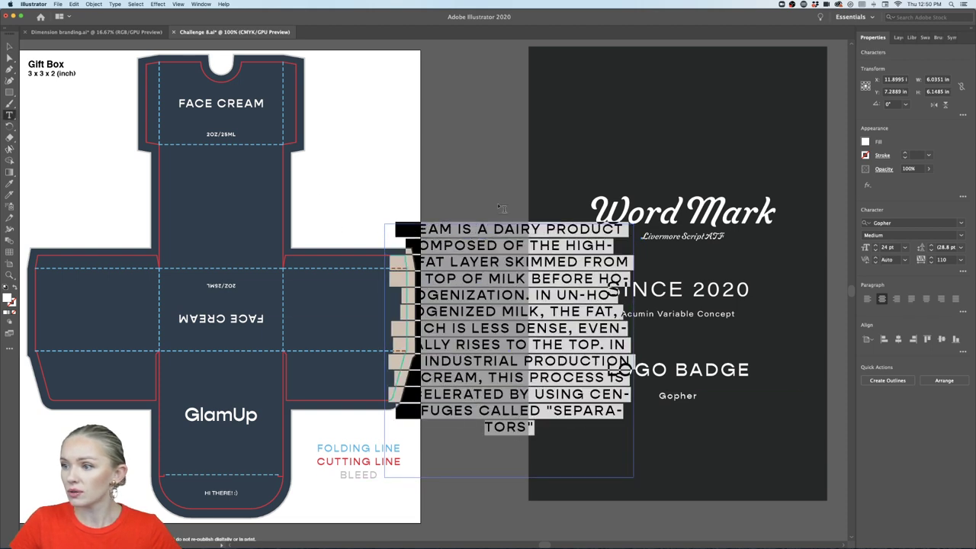
click(962, 273)
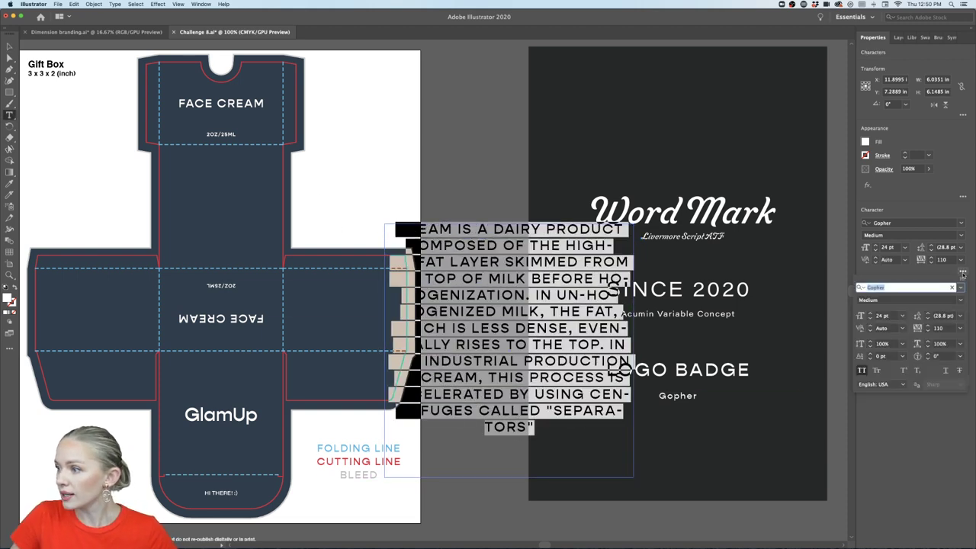
click(862, 371)
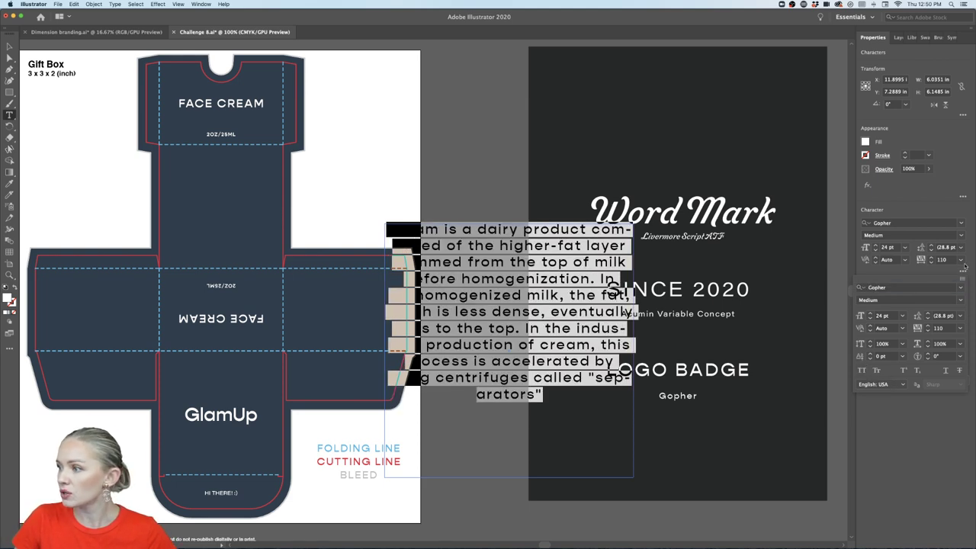
- Set the paragraph's tracking to 0 and its font size to 10 pt
click(961, 260)
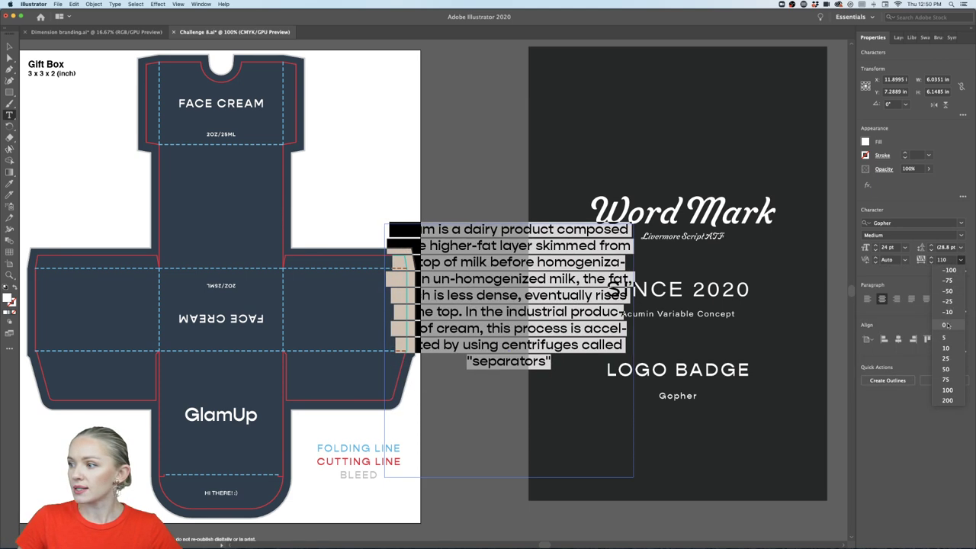
click(945, 326)
click(875, 250)
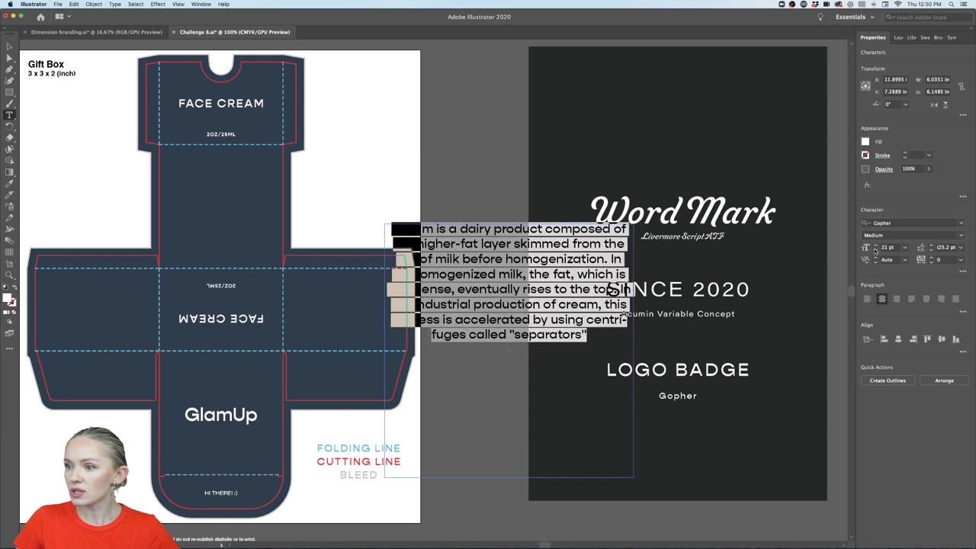
click(875, 250)
click(875, 250)
click(875, 250)
click(875, 250)
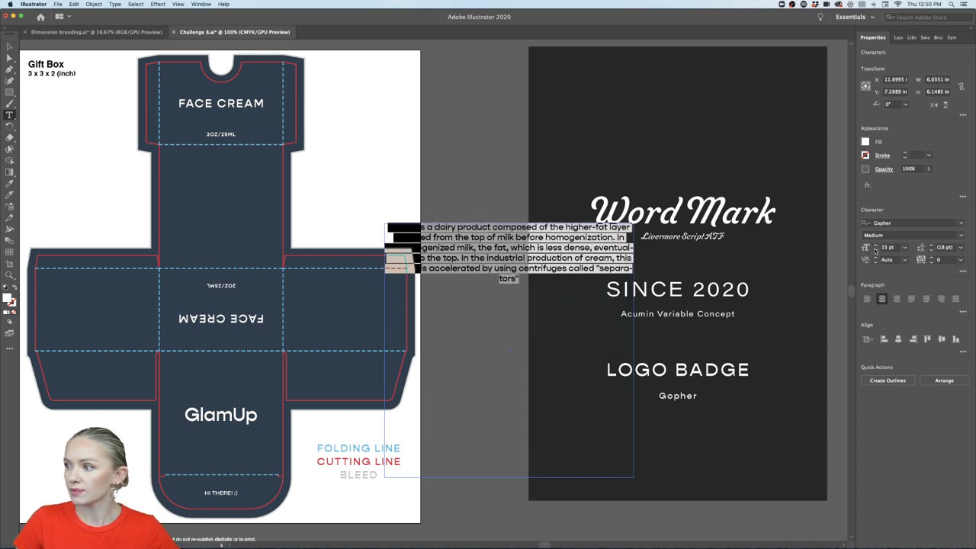
click(875, 250)
click(875, 250)
click(875, 250)
click(875, 250)
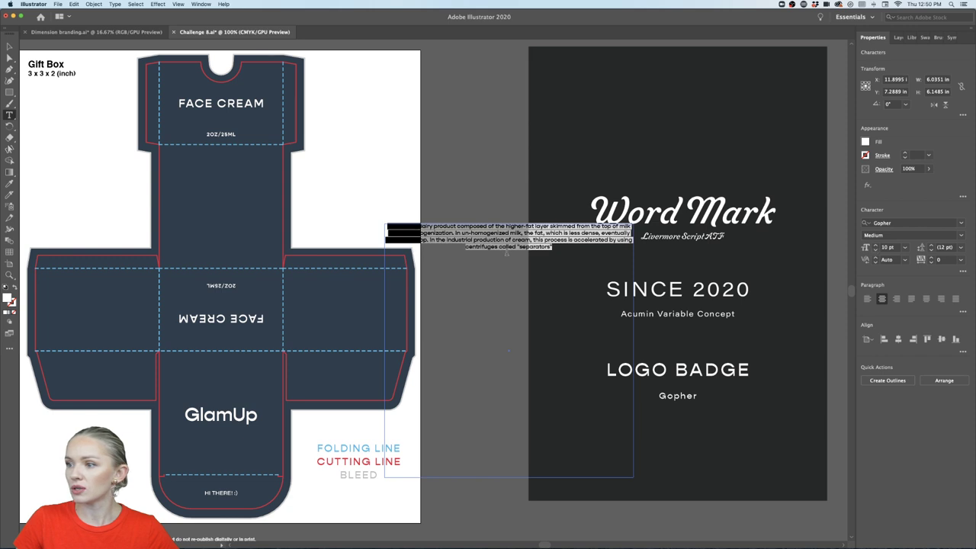
key(Escape)
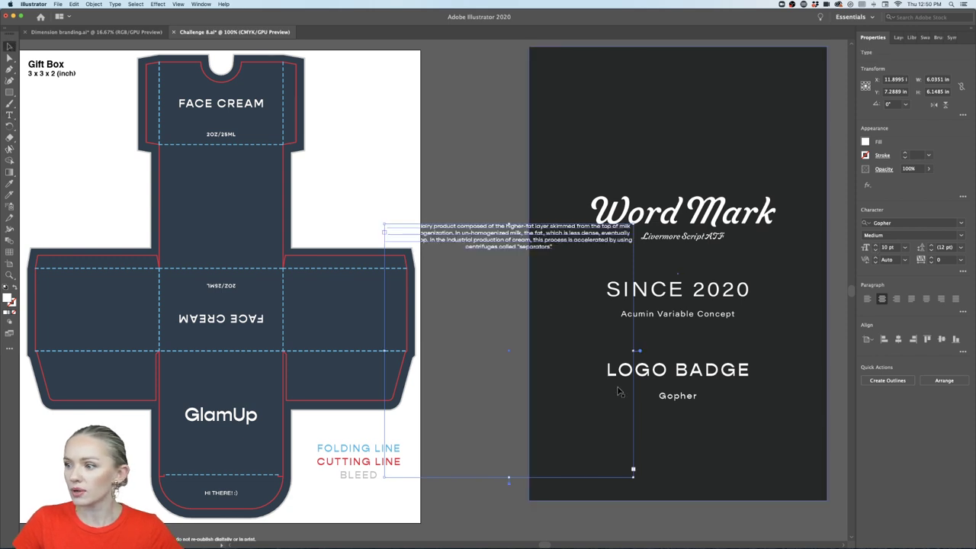
- Narrow the paragraph's text frame to about 2.51 in wide and reposition it beside the dieline's right side panel
drag(629, 350, 508, 350)
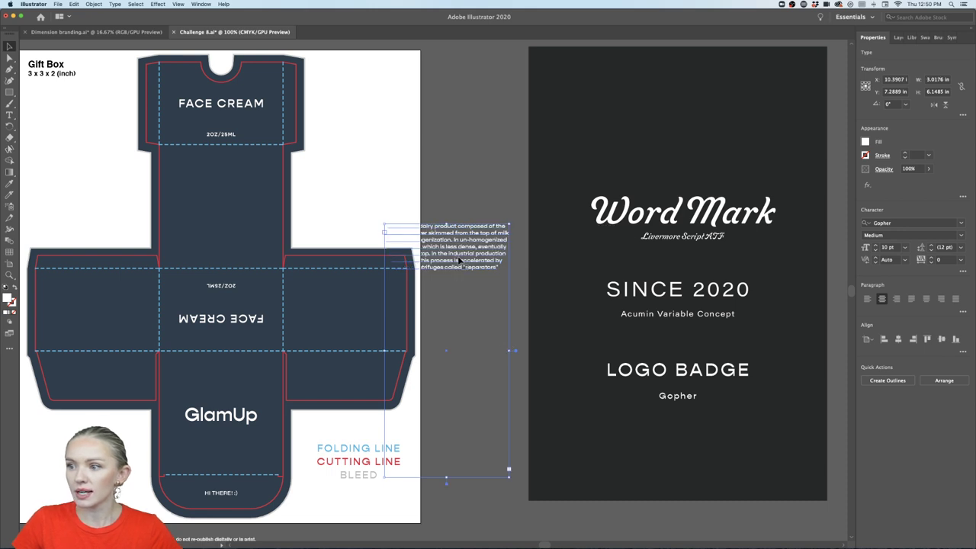
drag(460, 261, 484, 313)
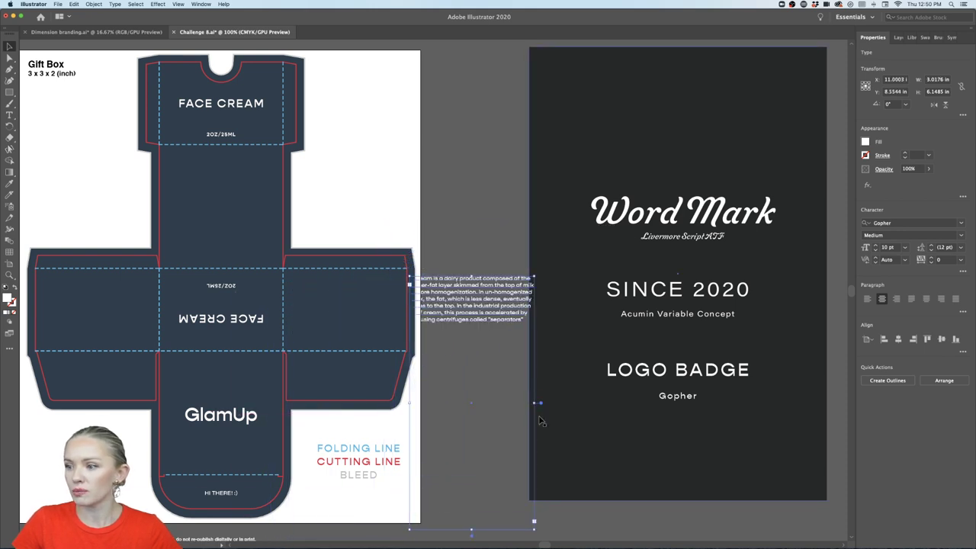
drag(533, 403, 514, 406)
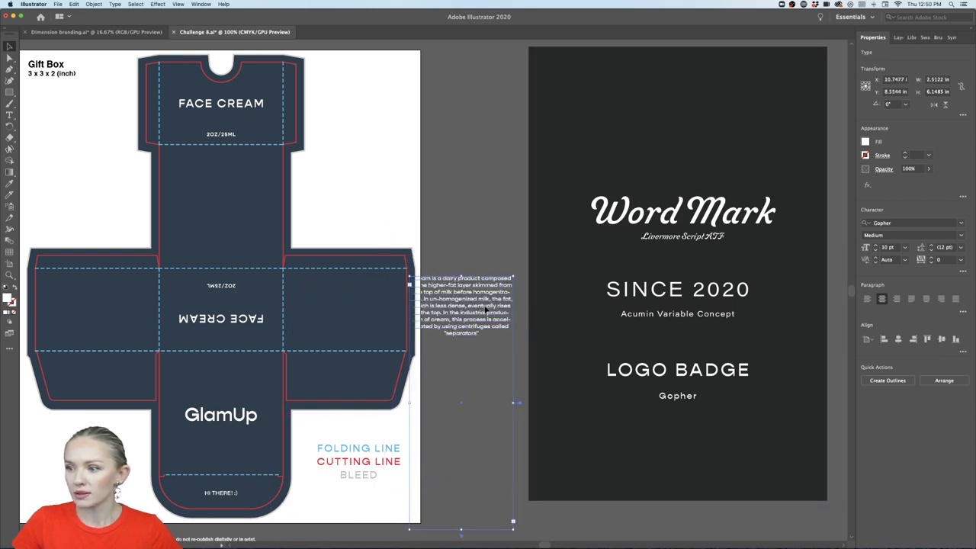
- Place the paragraph on the dieline's right side panel, reduce its font size to 9 pt and bring it to the front
drag(484, 307, 369, 309)
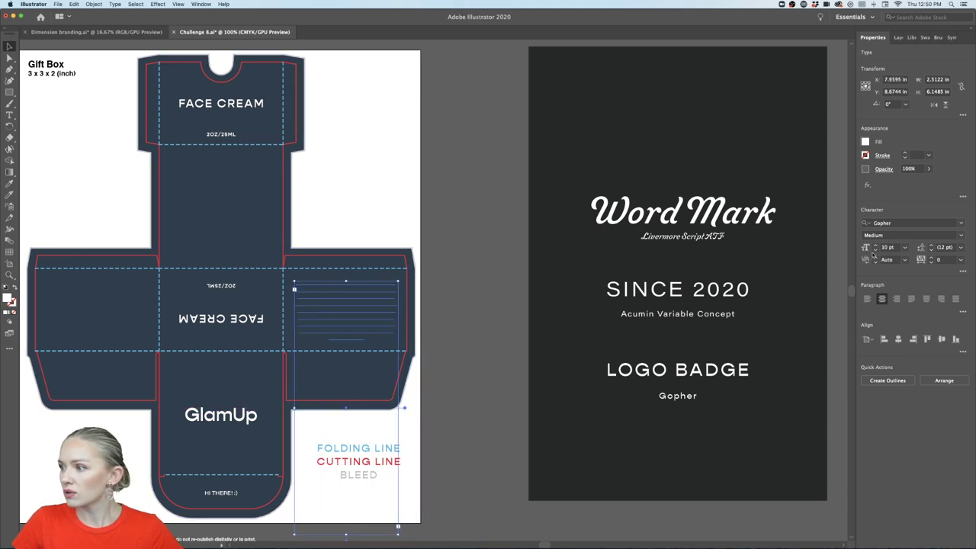
right_click(356, 304)
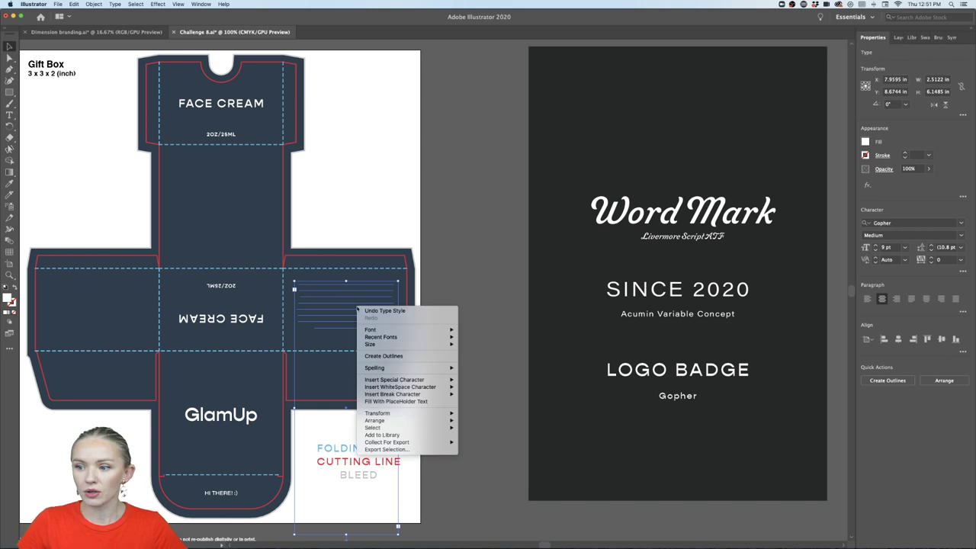
mouse_move(401, 420)
click(488, 421)
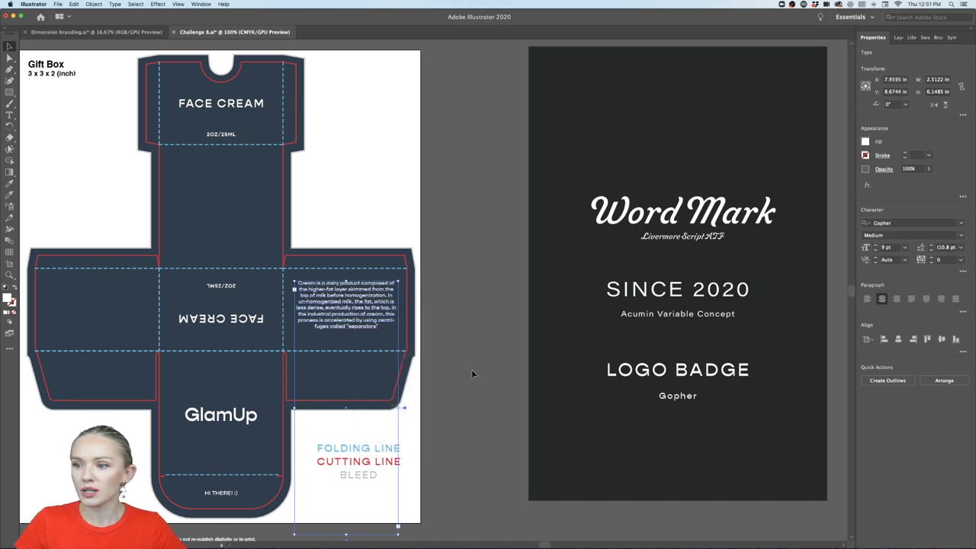
click(471, 369)
click(372, 337)
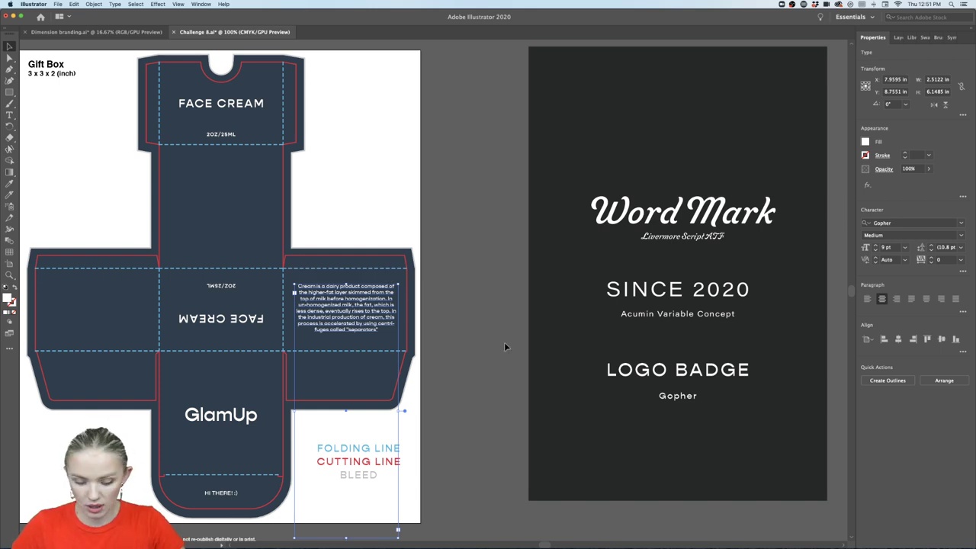
- Sample the "Acumin Variable Concept" caption's type style onto the paragraph, then set its font size to 9 pt and tracking to 0
key(i)
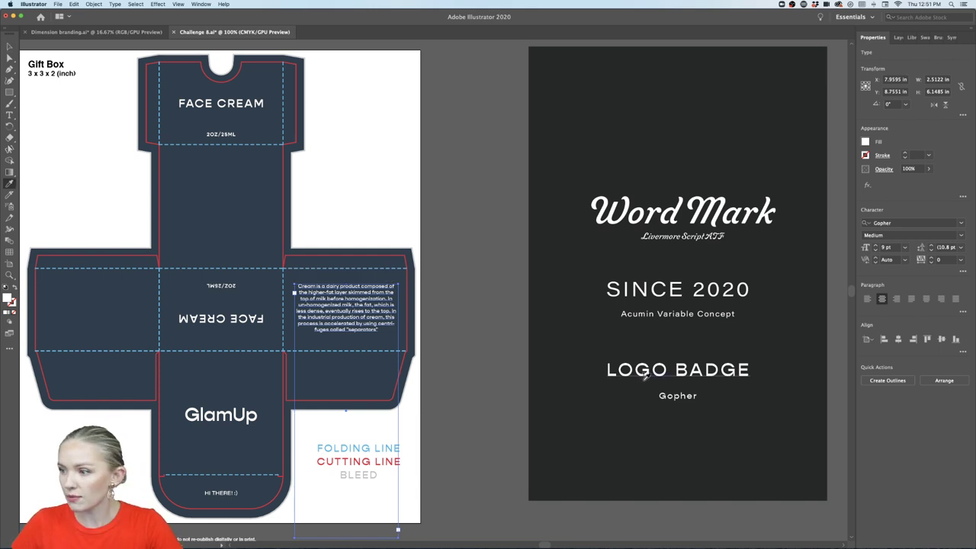
click(678, 311)
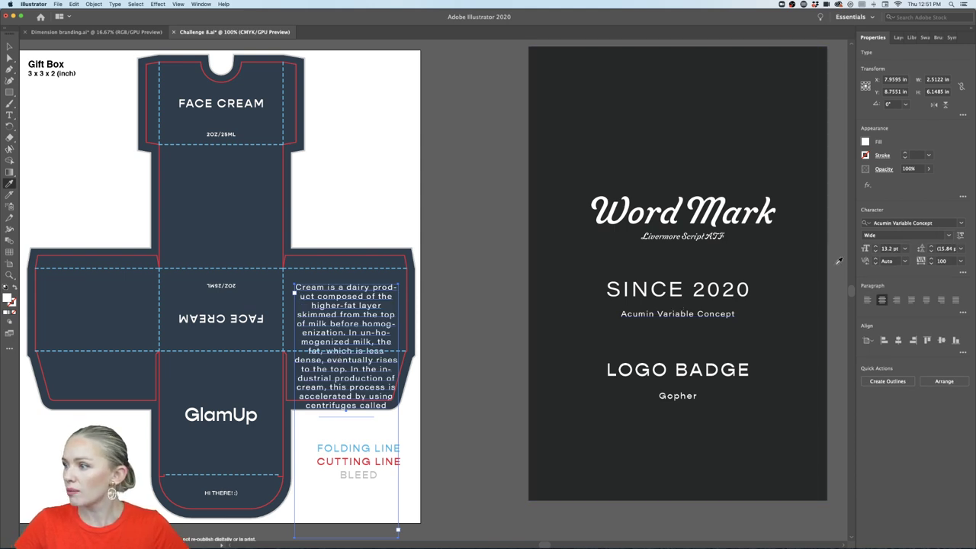
click(875, 250)
click(875, 251)
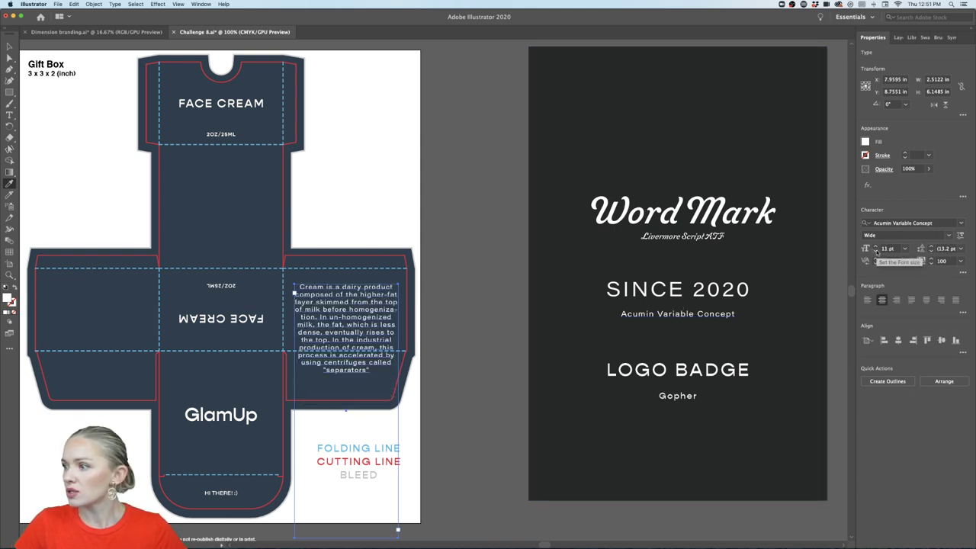
click(875, 251)
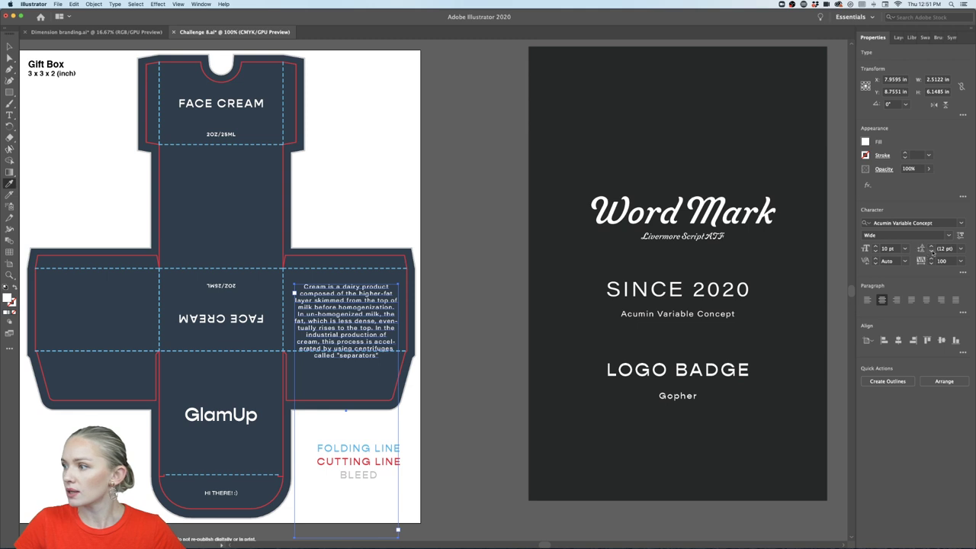
click(960, 261)
click(948, 325)
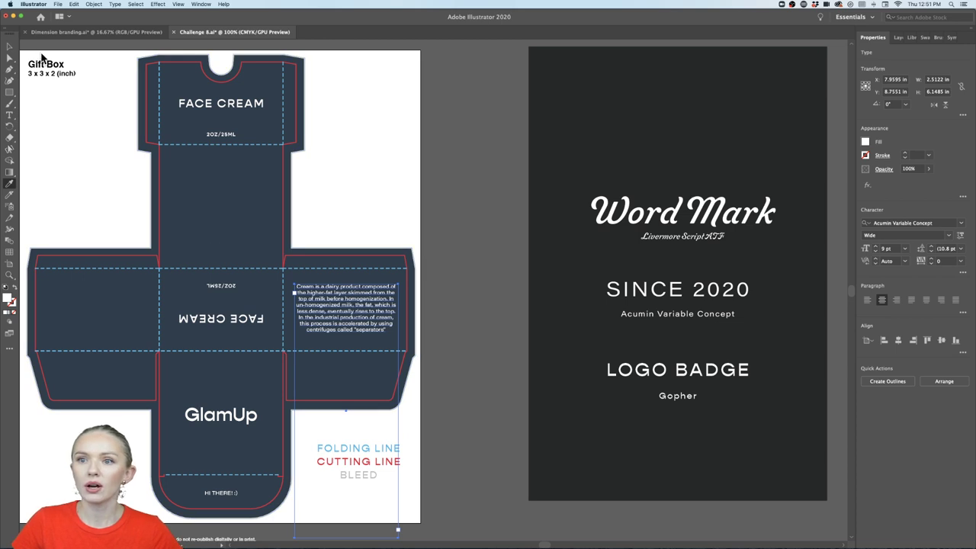
- Convert the side-panel paragraph to outlines and rotate it 180 degrees
click(8, 46)
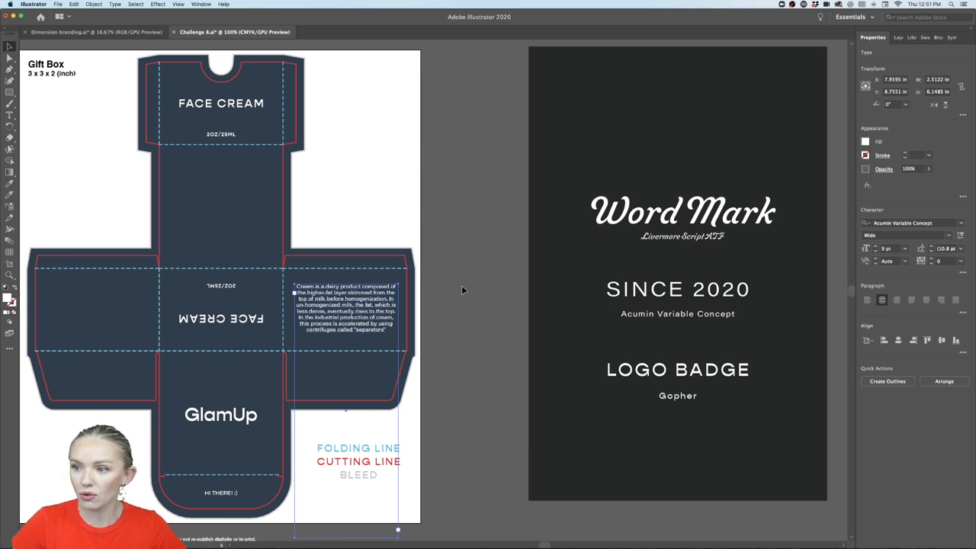
key(super+shift+o)
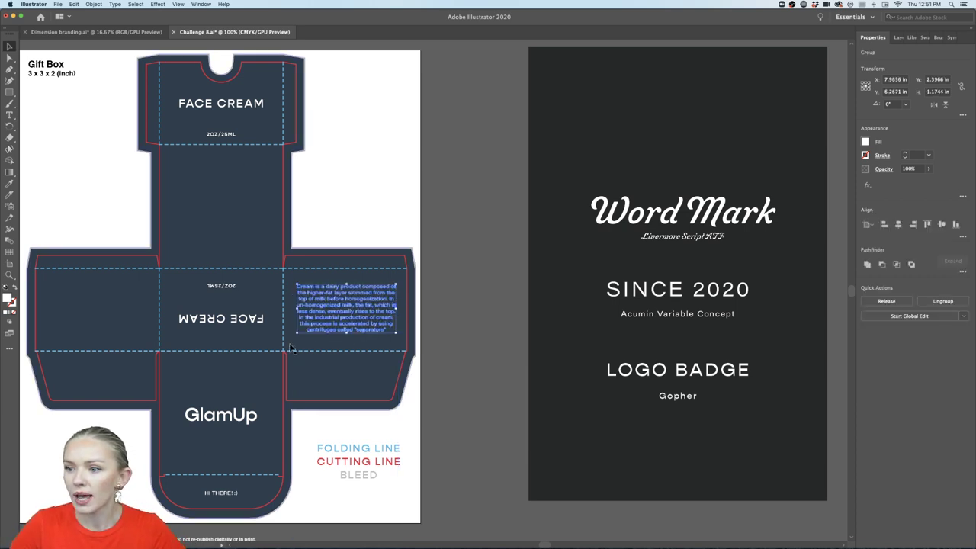
drag(294, 337, 429, 299)
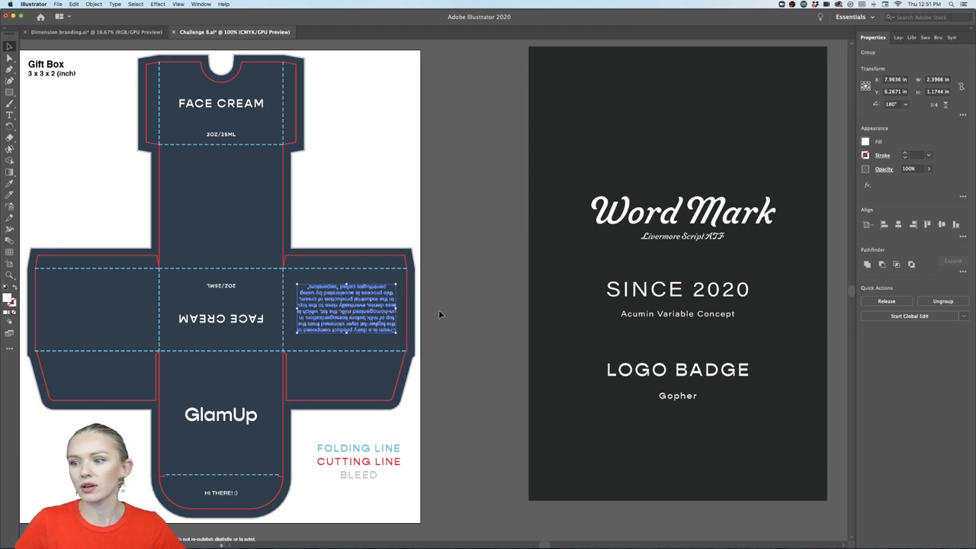
- Reposition the outlined paragraph slightly so that it sits centred in the right side panel
drag(355, 318, 353, 320)
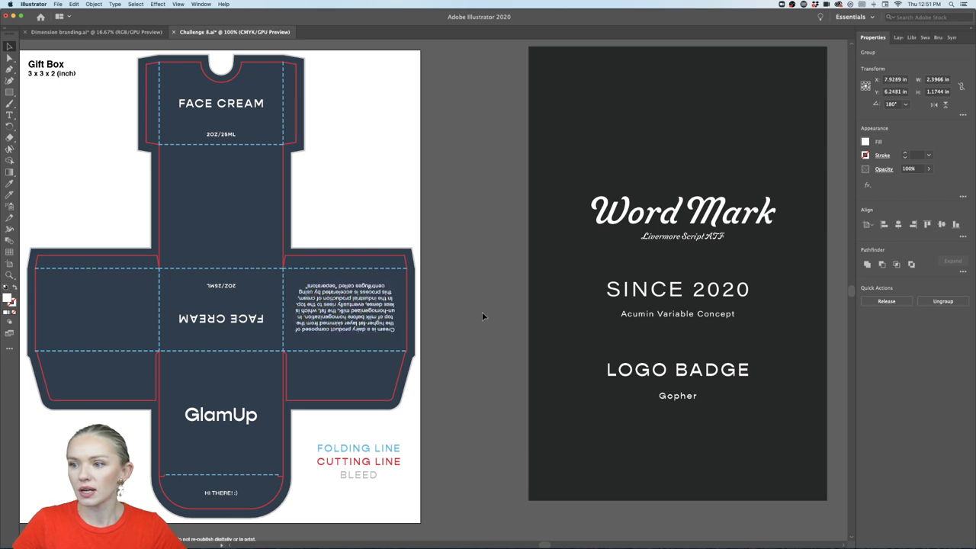
click(483, 314)
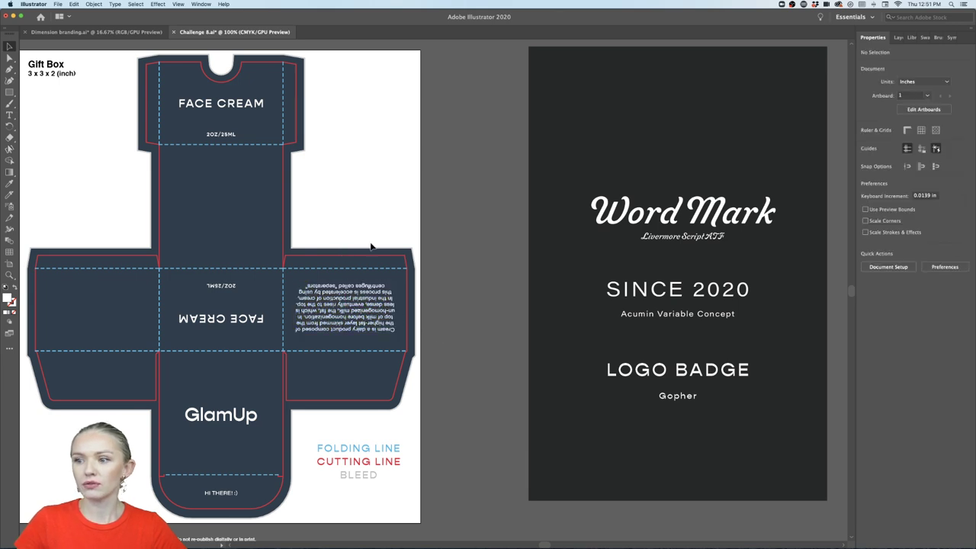
click(358, 320)
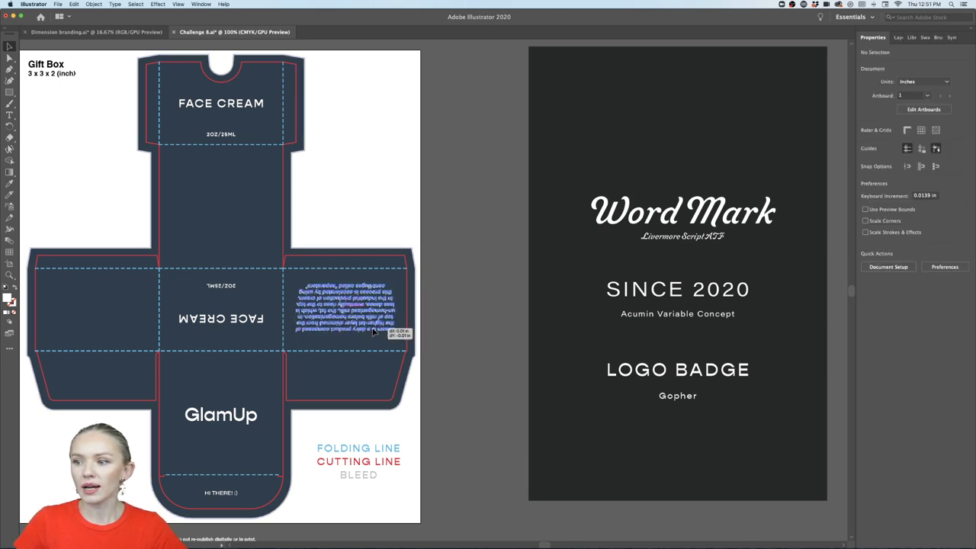
click(469, 315)
drag(327, 330, 326, 333)
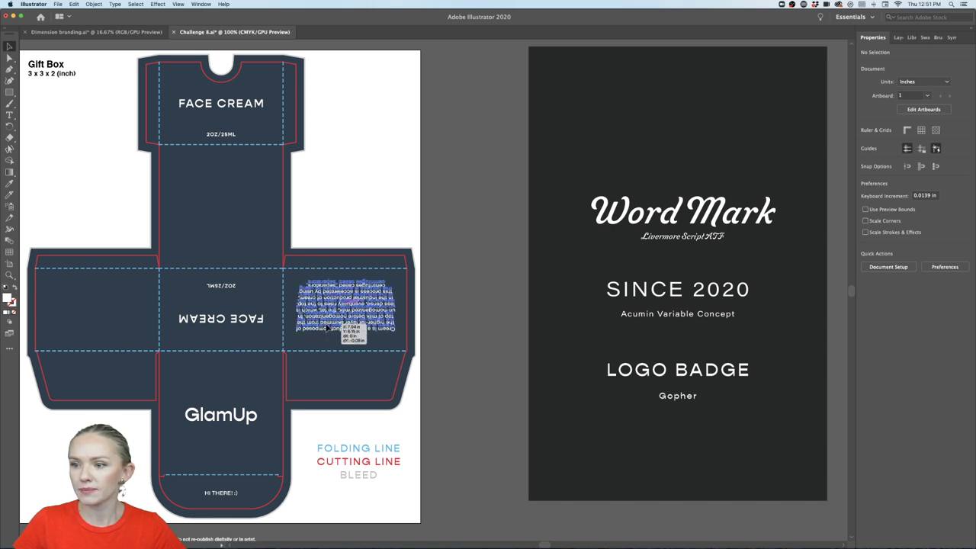
click(481, 332)
- Place a smaller, upside-down copy of the GlamUp logo beside the paragraph's first line and scale the paragraph to about 2.25 in wide
drag(248, 426, 371, 336)
click(372, 324)
scroll(381, 321, up, 4)
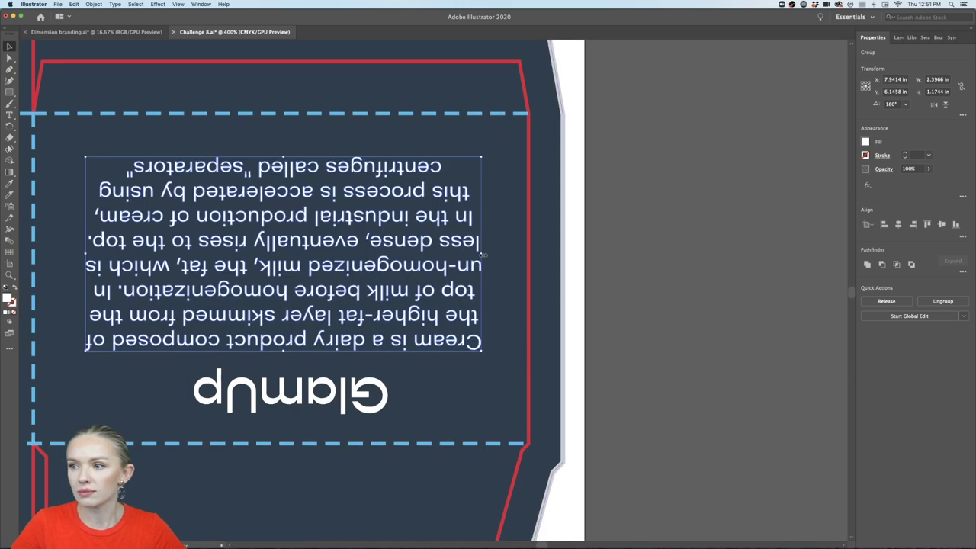
mouse_move(482, 254)
mouse_down()
mouse_move(496, 257)
mouse_move(470, 256)
mouse_up()
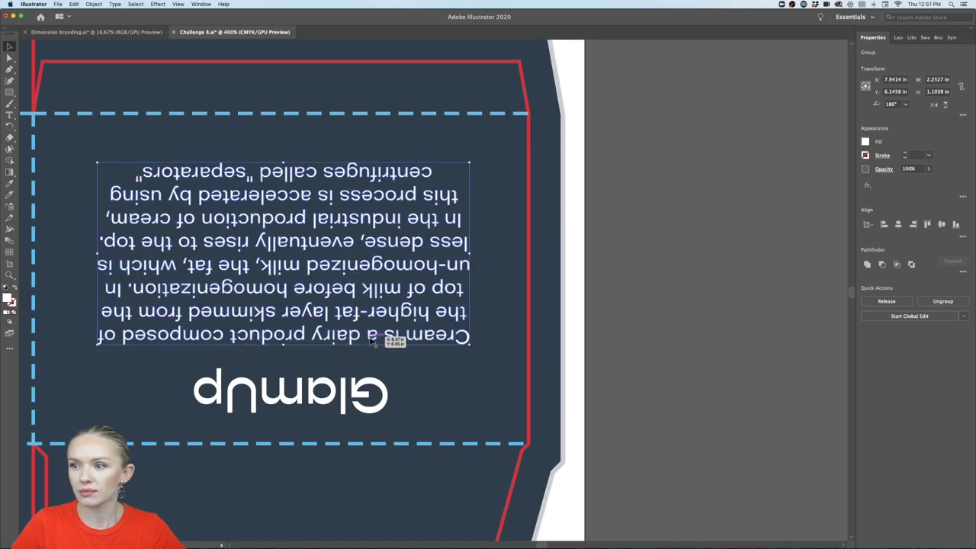
- Move the upside-down GlamUp logo slightly closer to the side-panel paragraph
click(347, 393)
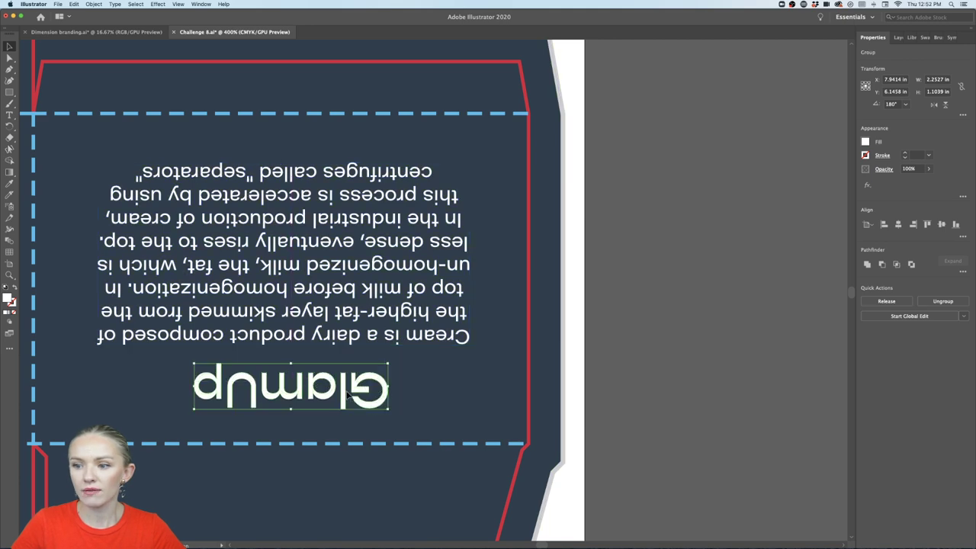
key(super+1)
click(420, 386)
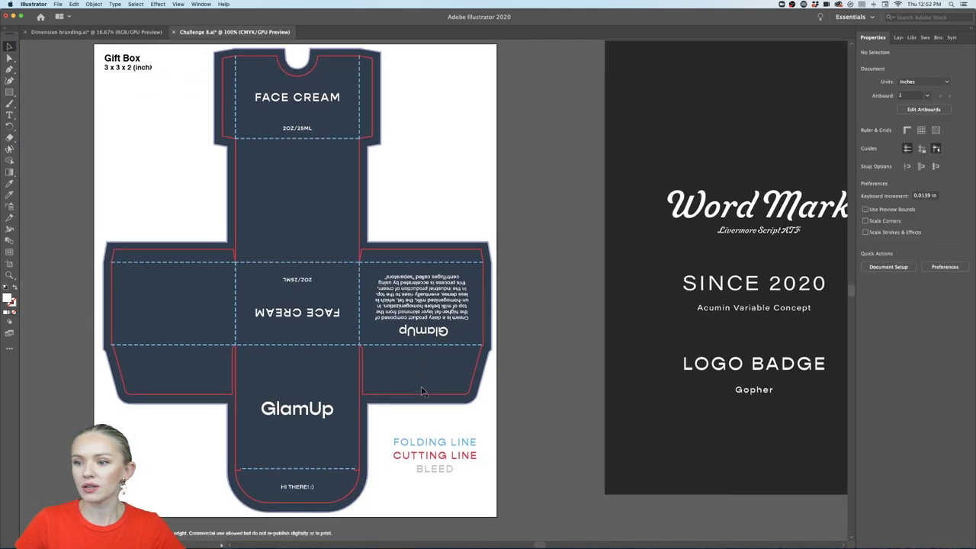
key(super+minus)
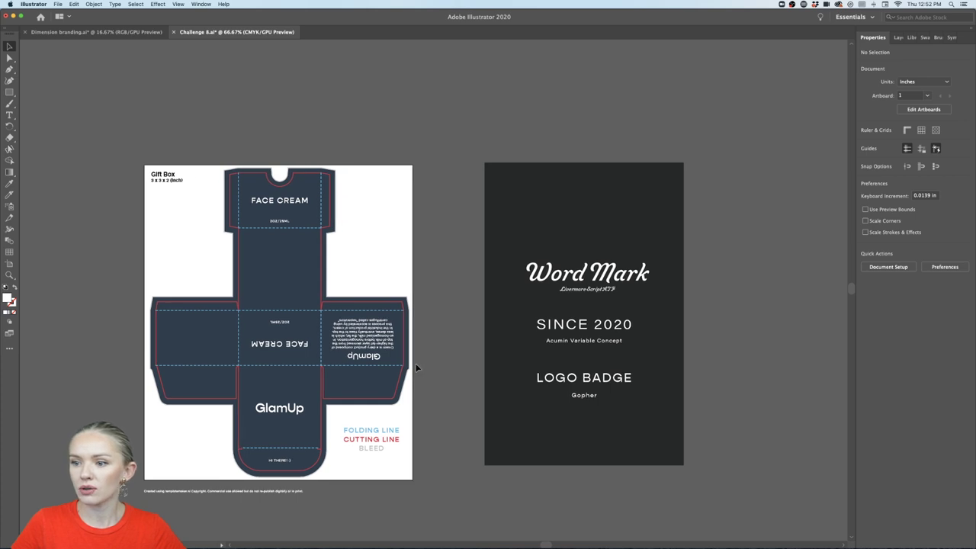
scroll(415, 368, up, 1)
scroll(415, 367, left, 2)
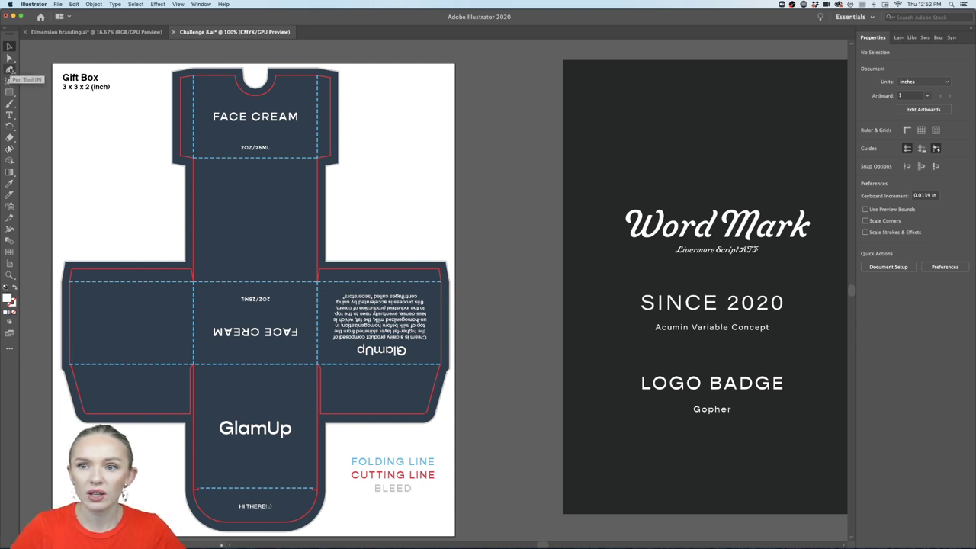
drag(10, 103, 59, 127)
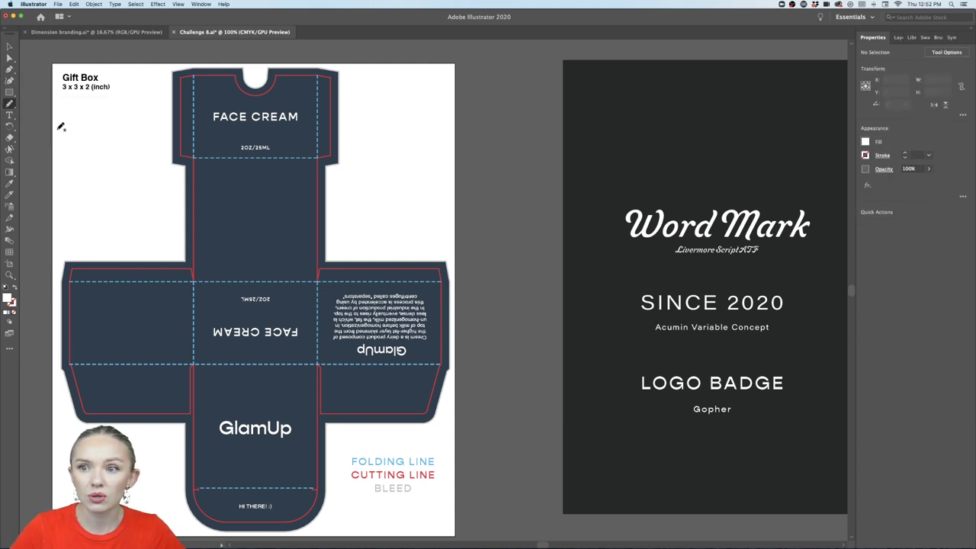
click(947, 53)
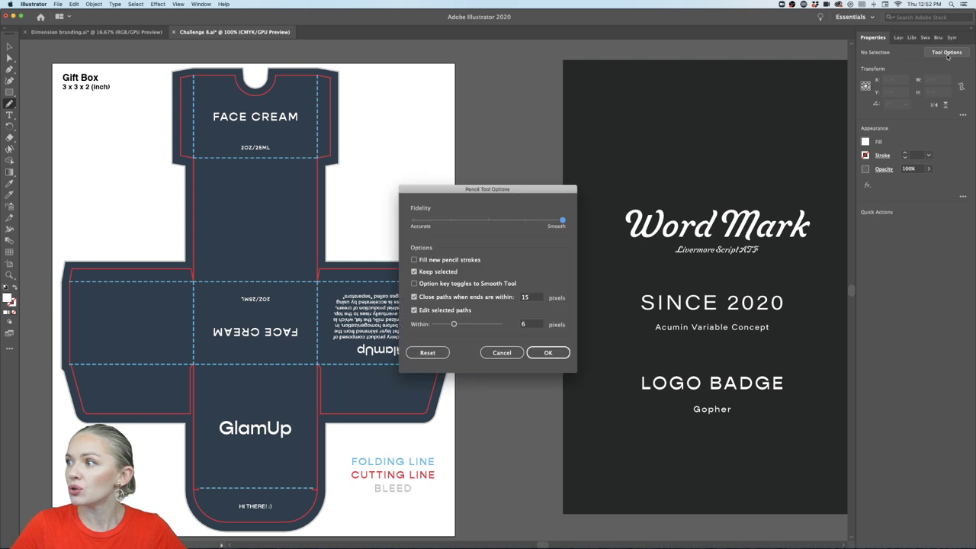
click(549, 351)
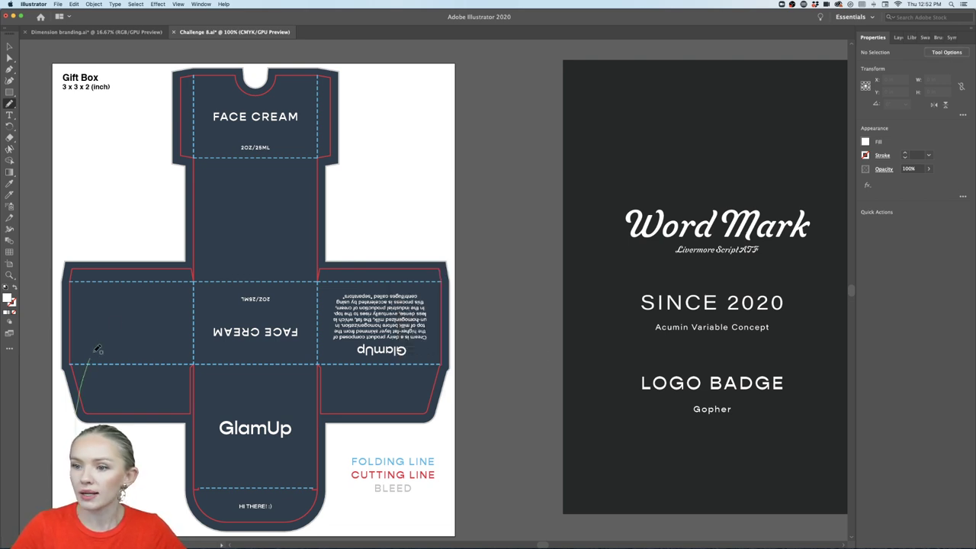
mouse_move(97, 349)
mouse_down()
mouse_move(166, 301)
mouse_move(310, 237)
mouse_move(413, 144)
mouse_up()
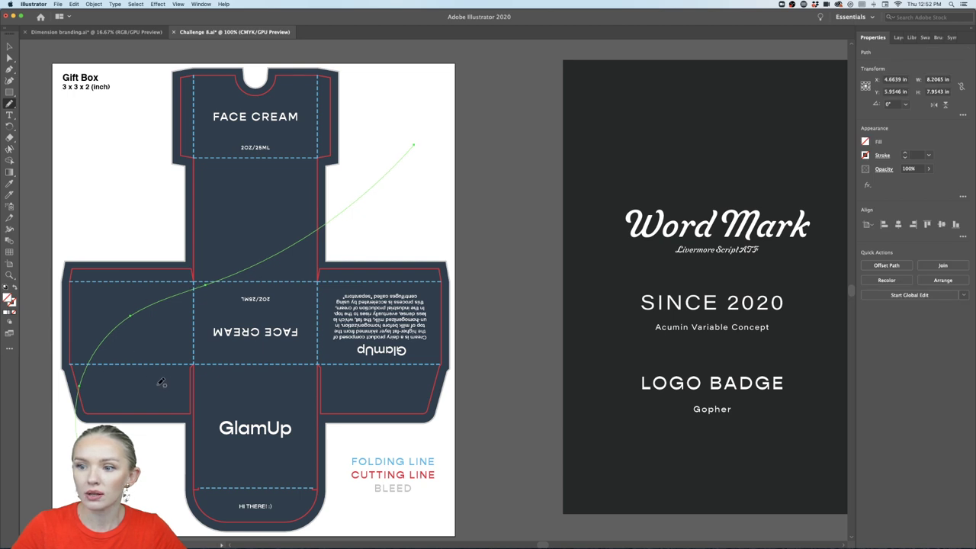
mouse_move(111, 388)
mouse_down()
mouse_move(227, 347)
mouse_move(483, 196)
mouse_move(338, 283)
mouse_move(72, 372)
mouse_move(20, 441)
mouse_up()
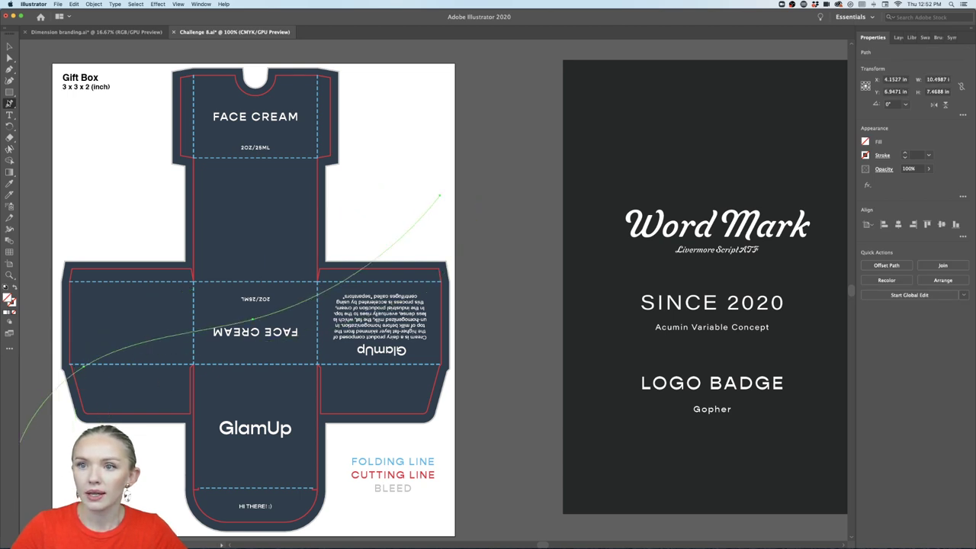
key(v)
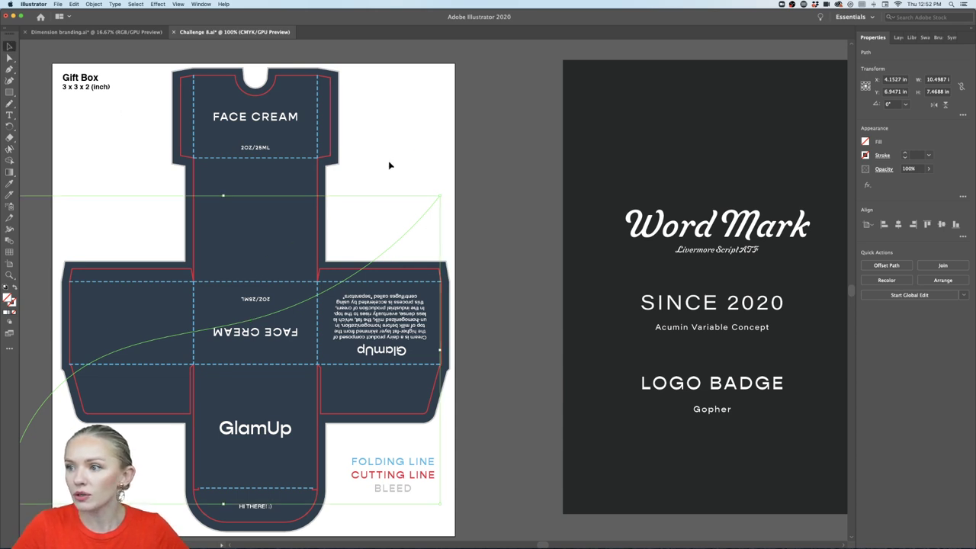
key(super+d)
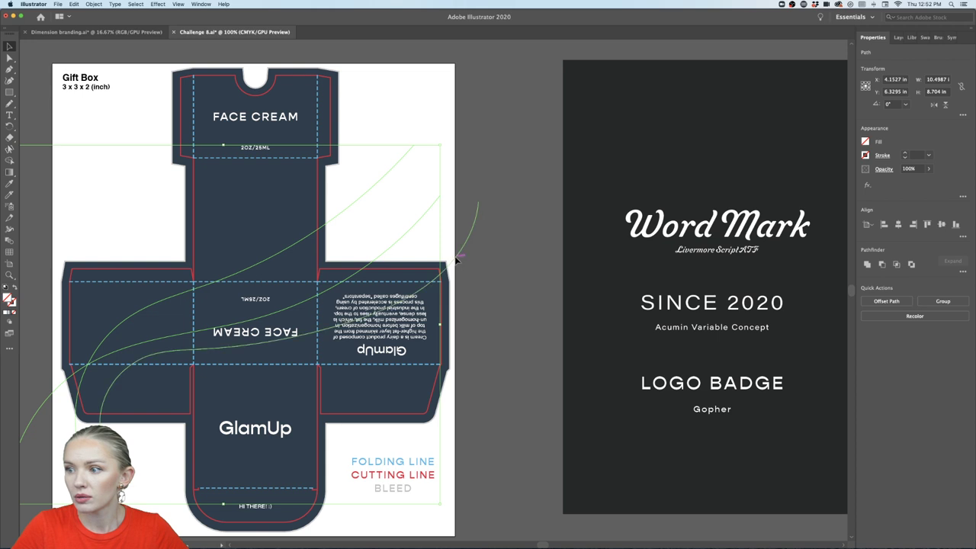
drag(440, 324, 478, 324)
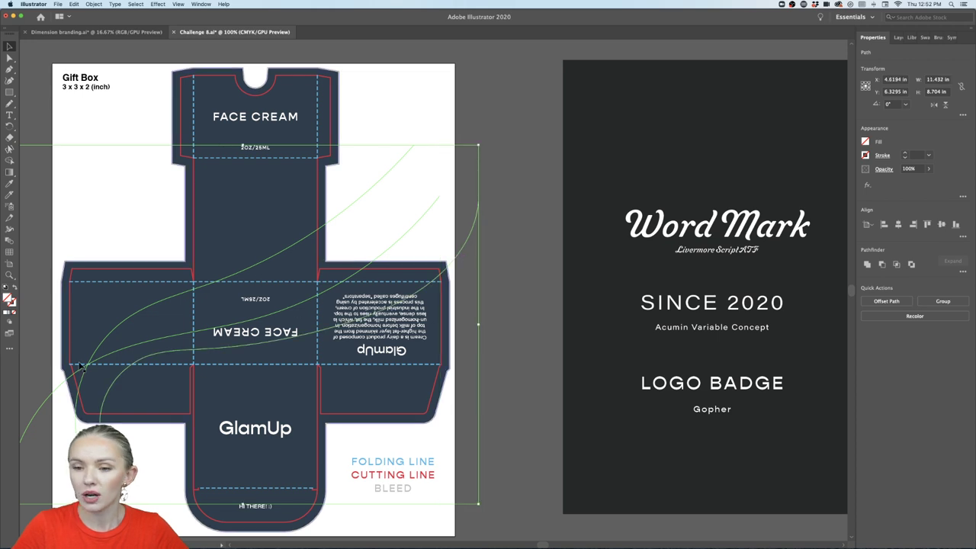
click(898, 38)
key(Delete)
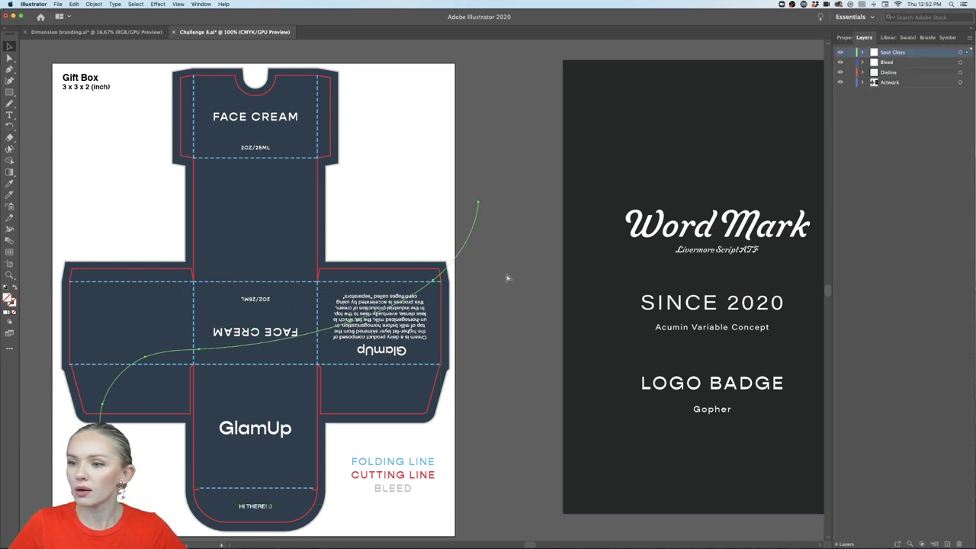
- Make Artwork the active layer and draw a smooth wavy curve across the dieline's left and centre panels with the Pencil tool
click(410, 333)
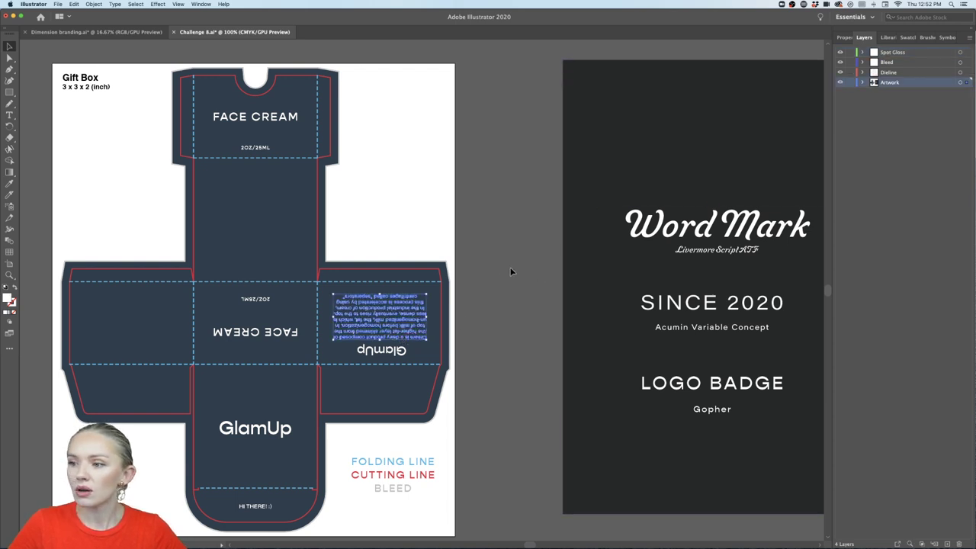
scroll(511, 269, down, 2)
scroll(511, 269, left, 2)
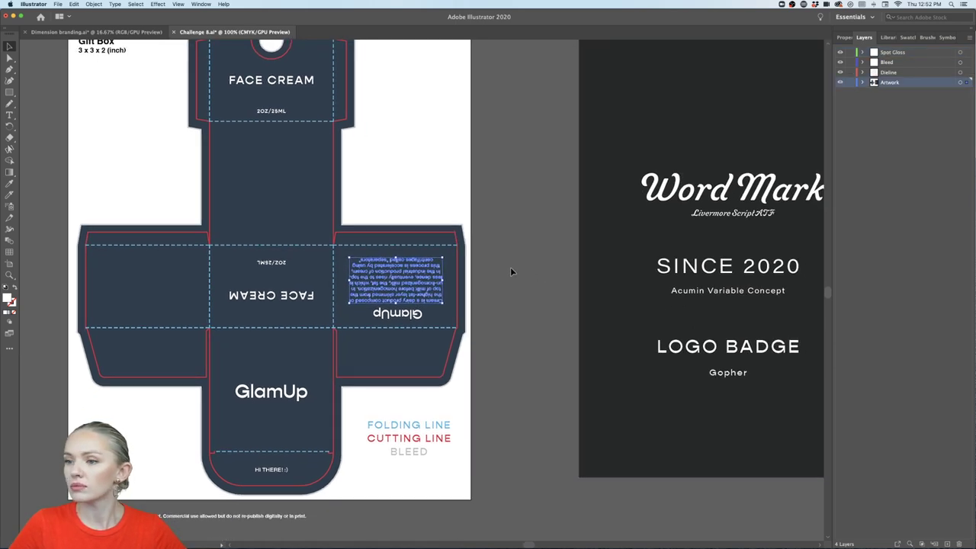
scroll(511, 272, up, 2)
scroll(511, 271, left, 2)
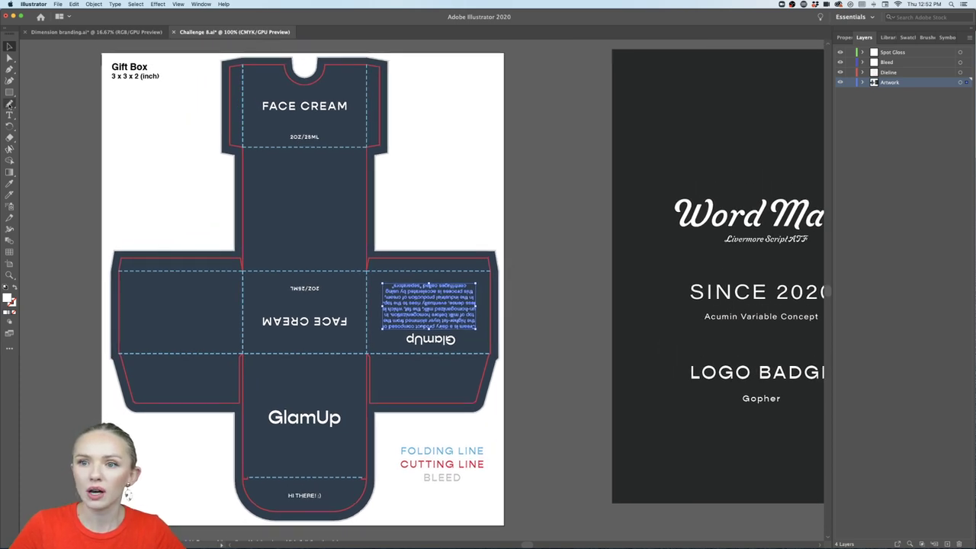
click(9, 103)
mouse_move(111, 323)
mouse_down()
mouse_move(284, 301)
mouse_move(333, 273)
mouse_move(369, 228)
mouse_move(381, 179)
mouse_up()
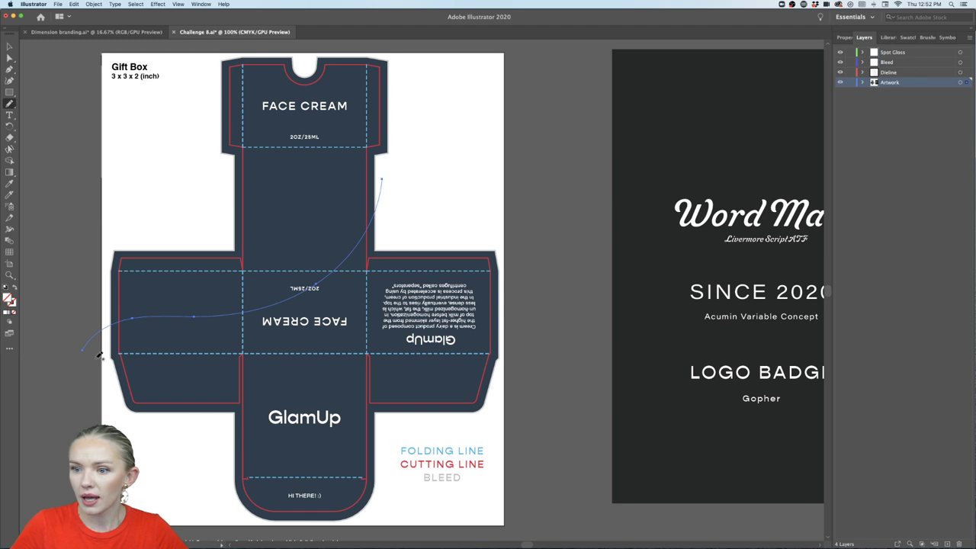
- Draw a second smooth wavy curve below the first across the dieline, keeping the first curve in place
mouse_move(82, 377)
mouse_down()
mouse_move(130, 347)
mouse_move(266, 337)
mouse_move(320, 320)
mouse_move(387, 275)
mouse_move(410, 214)
mouse_up()
click(9, 46)
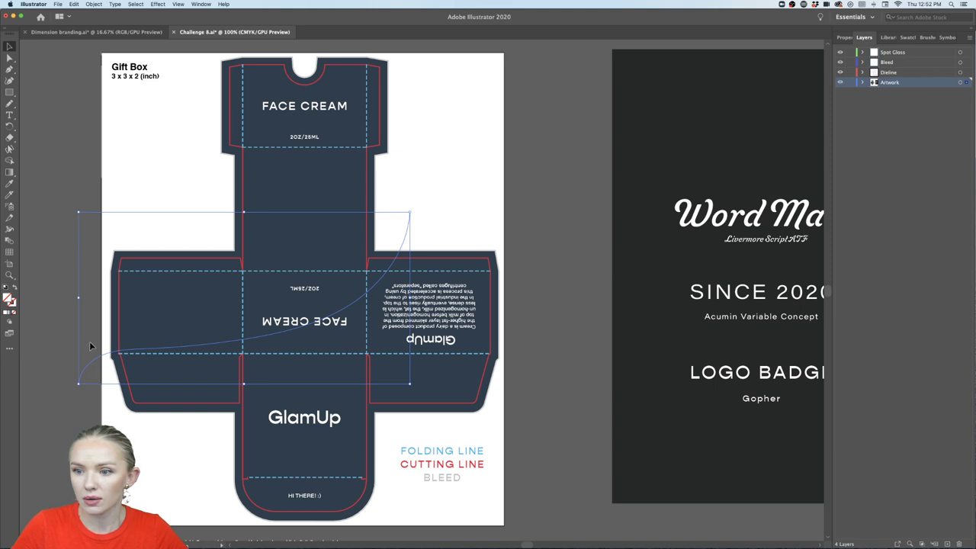
key(super+z)
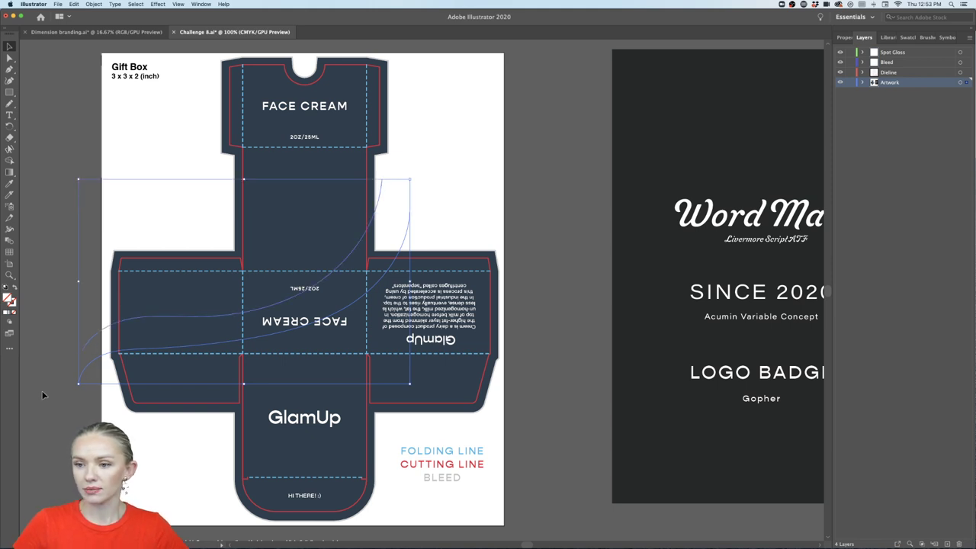
key(super+z)
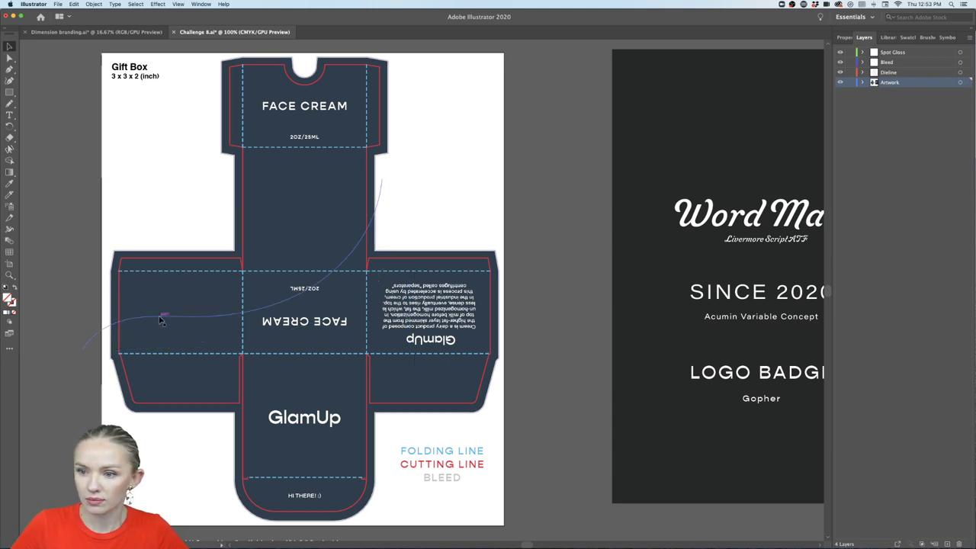
- Rotate the upper curve slightly counter-clockwise and give both curves a white stroke with no fill
click(160, 320)
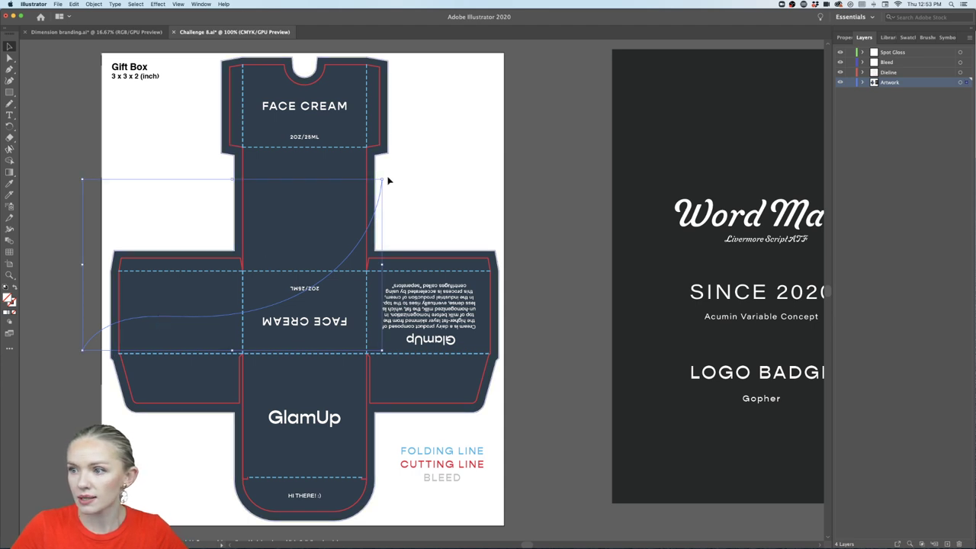
drag(385, 177, 377, 206)
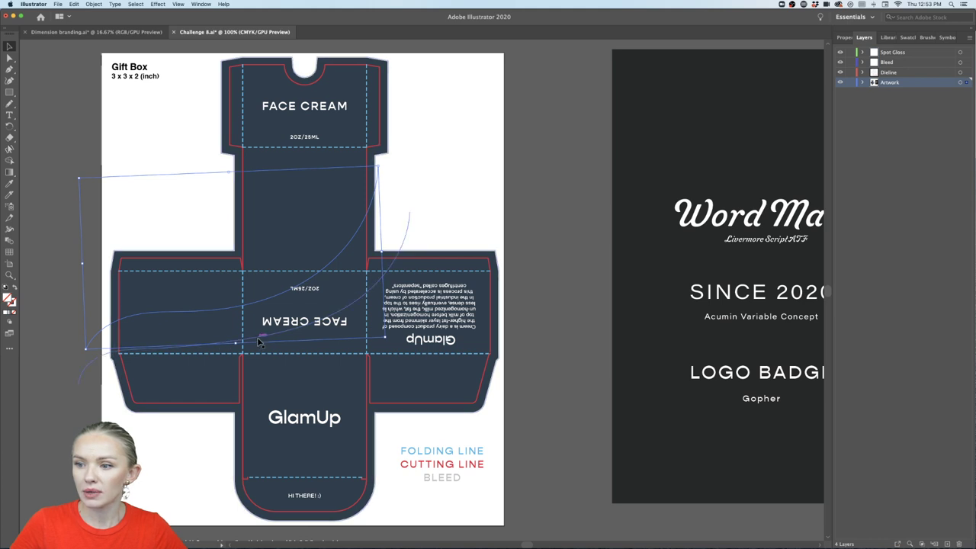
key(ctrl+z)
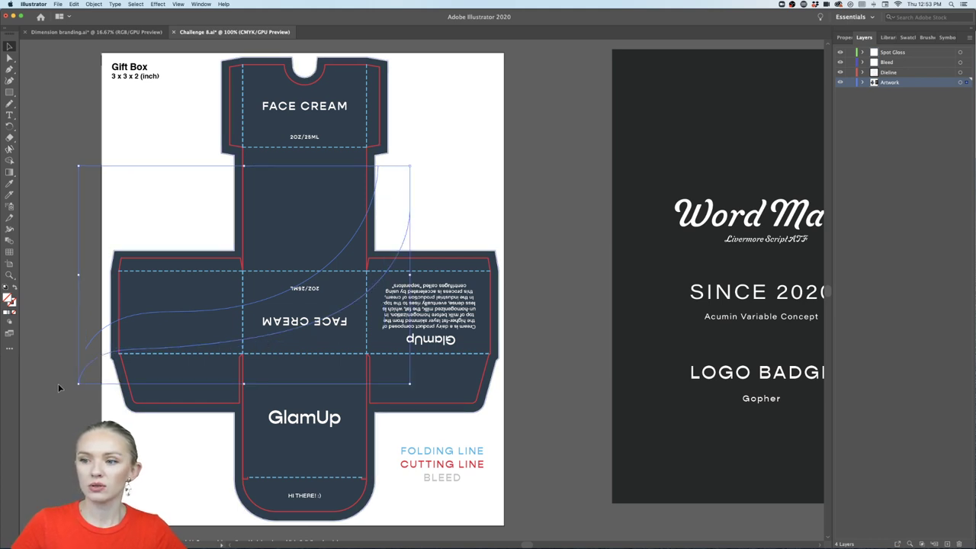
click(7, 313)
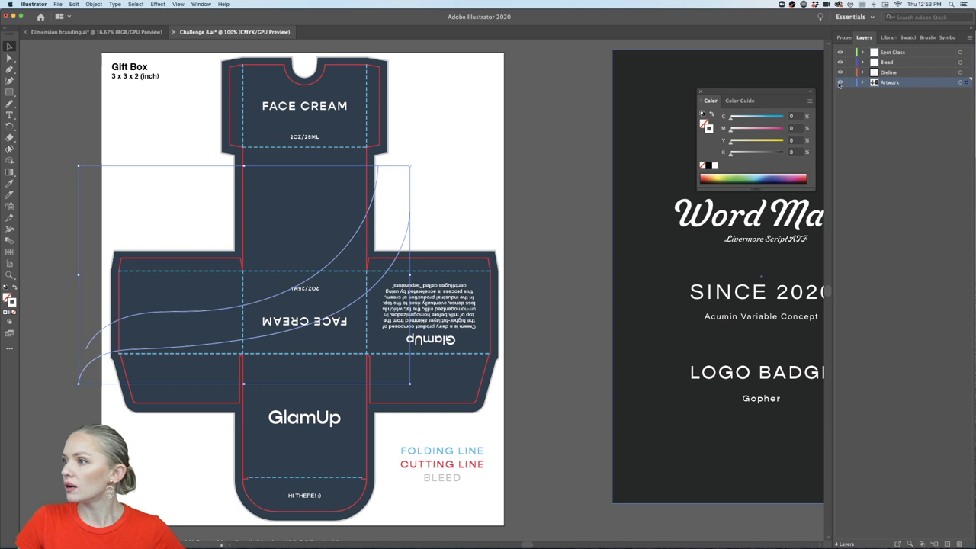
click(702, 93)
- Blend the two white curves using Specified Steps spacing with 10 steps
click(93, 4)
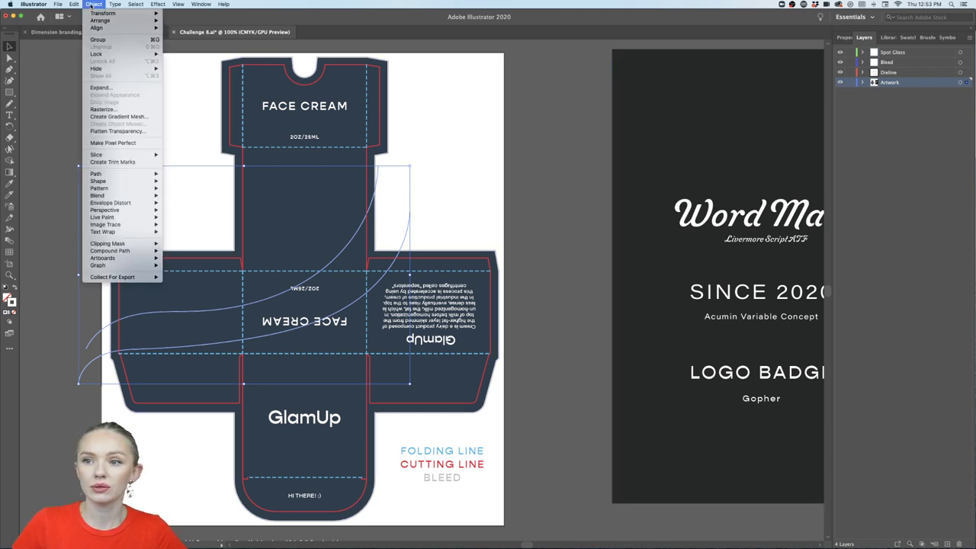
mouse_move(134, 188)
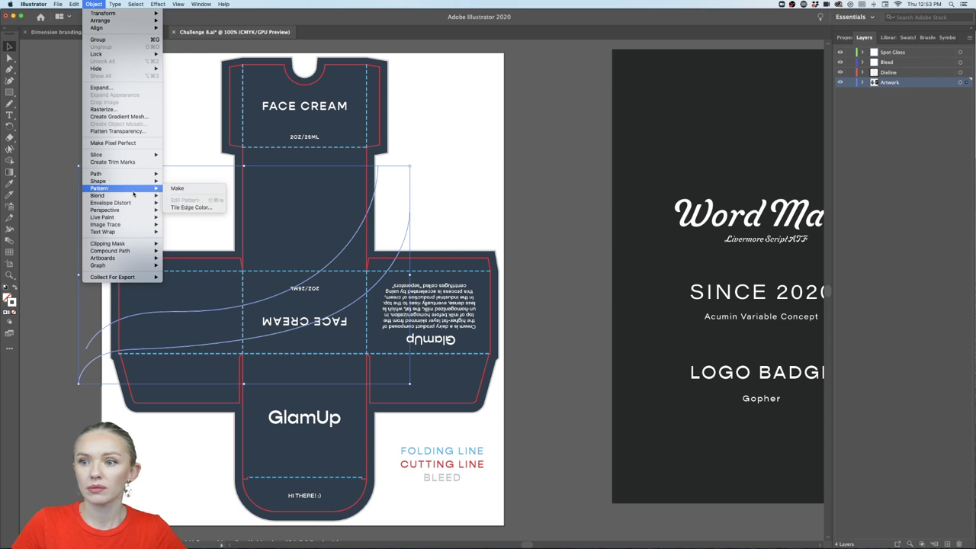
click(182, 201)
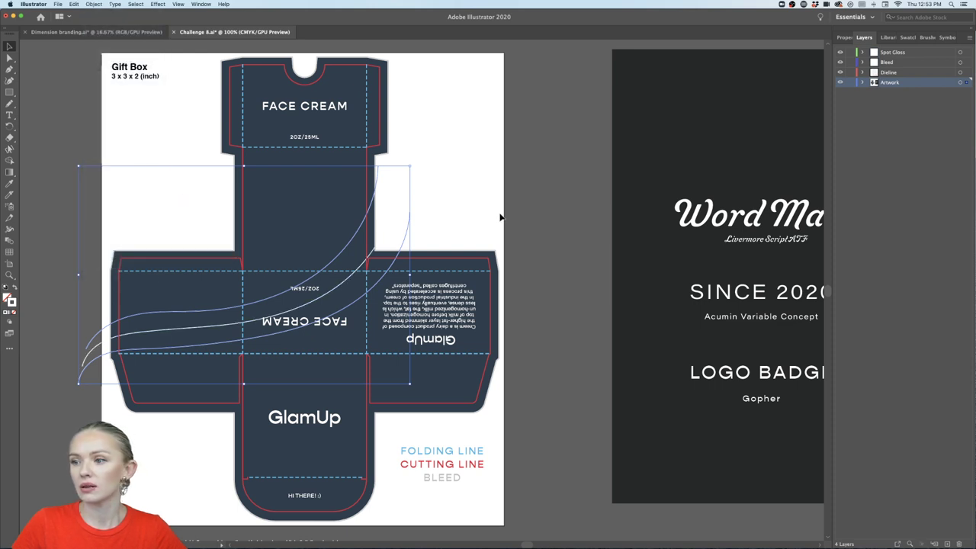
click(844, 37)
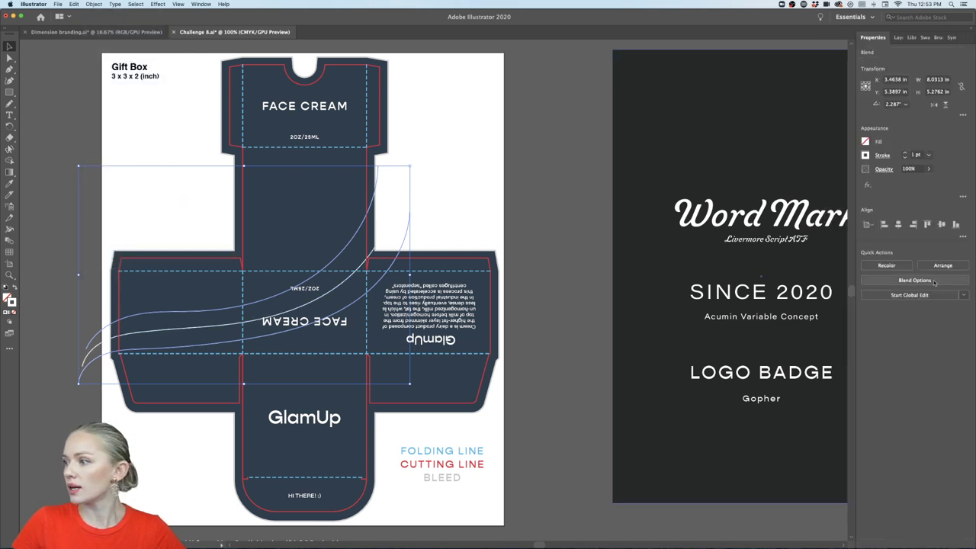
click(915, 280)
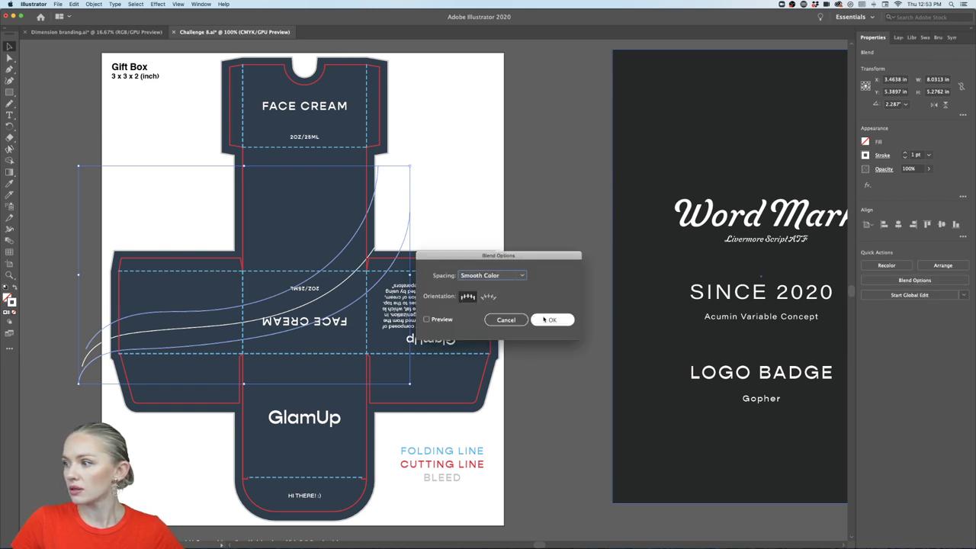
click(519, 276)
click(507, 285)
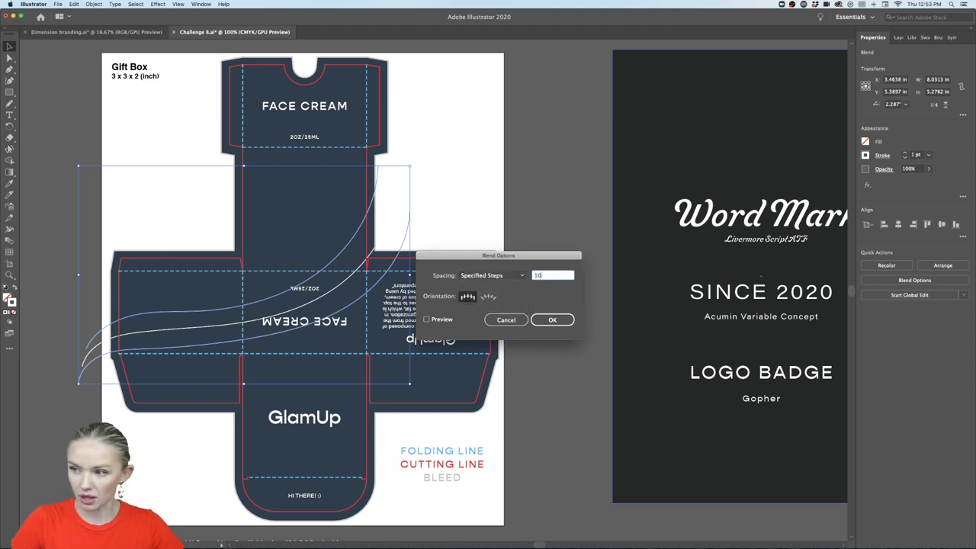
key(Return)
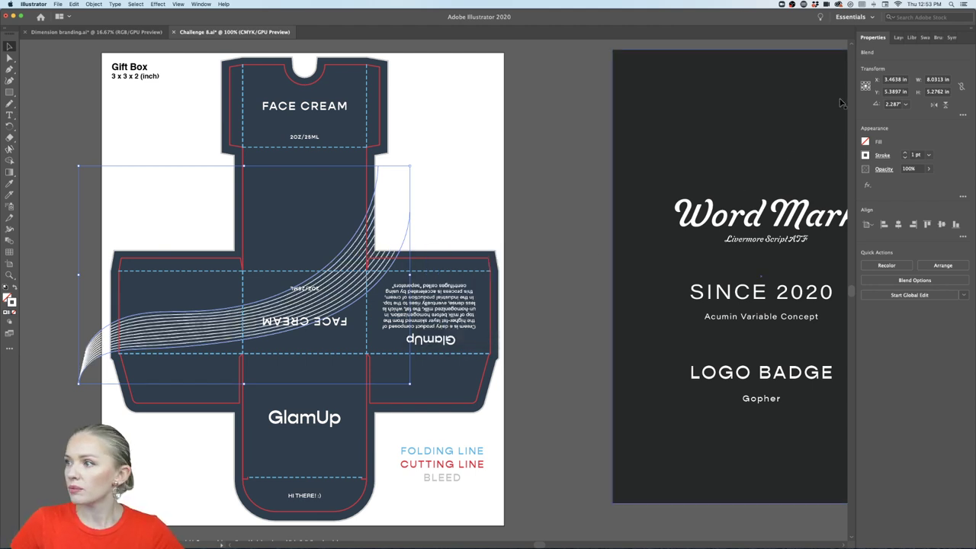
- Set the blended curves' opacity to 20% and nudge them slightly up and to the right on the dieline
drag(926, 169, 899, 181)
click(577, 217)
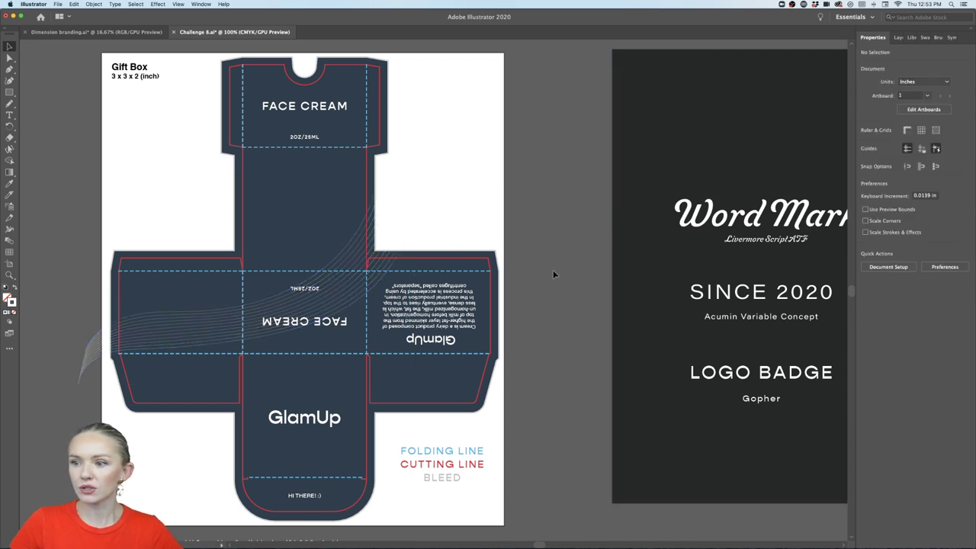
alt+scroll(553, 273, down, 2)
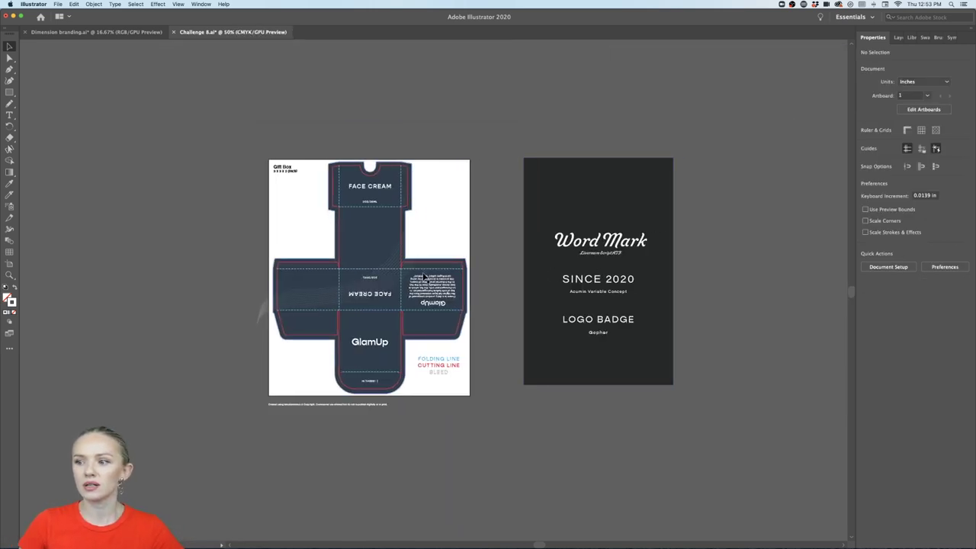
alt+scroll(553, 273, up, 1)
scroll(381, 305, right, 1)
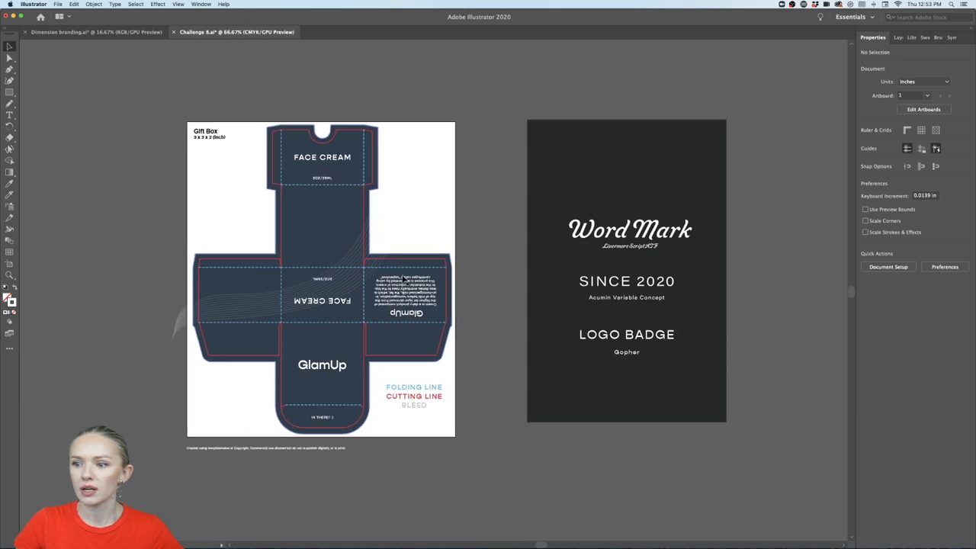
click(233, 314)
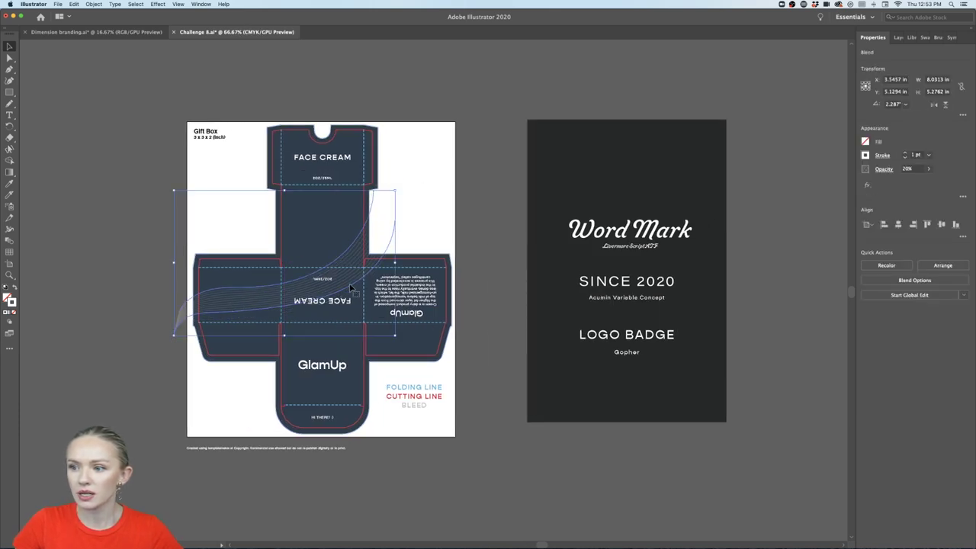
click(481, 229)
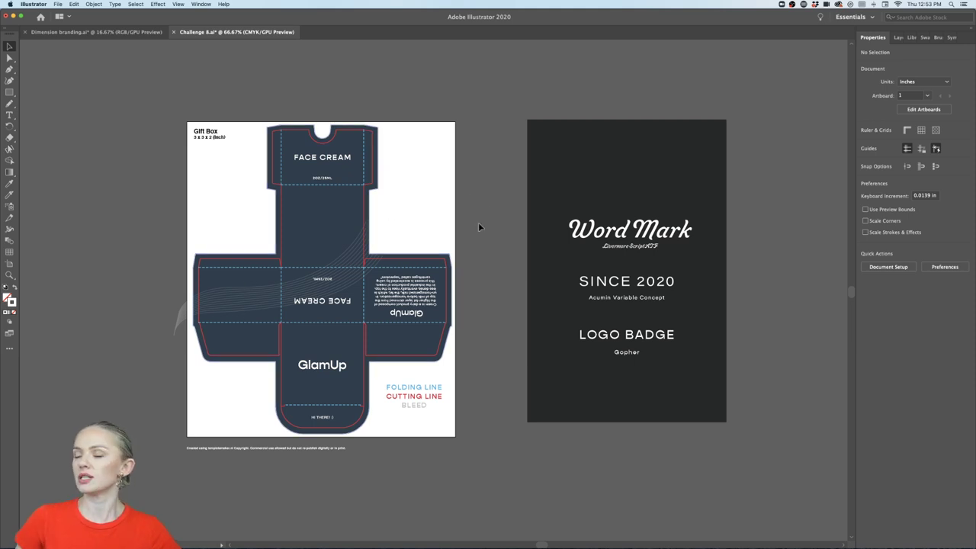
- Hide the Bleed and Dieline layers to examine the box artwork on its own
scroll(467, 273, up, 1)
scroll(412, 274, left, 2)
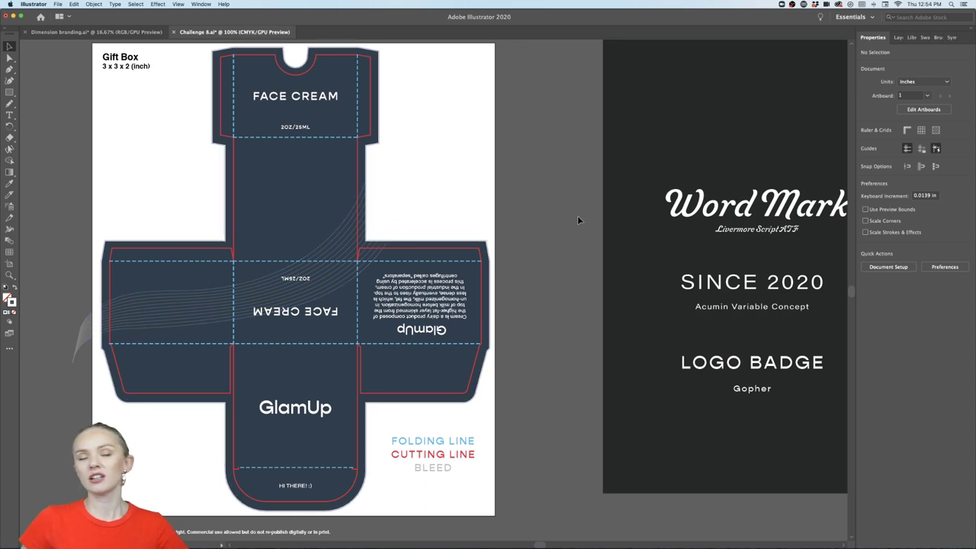
scroll(578, 220, right, 1)
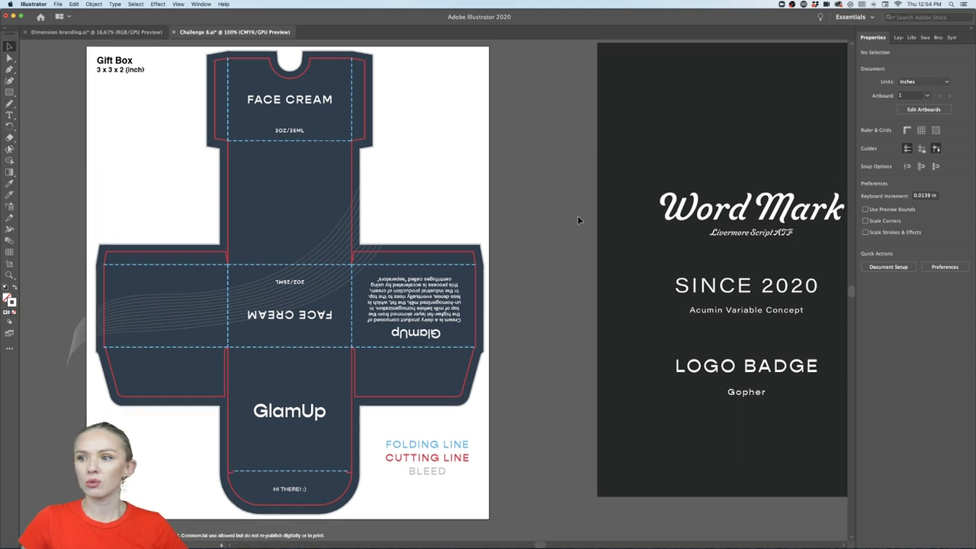
scroll(576, 220, right, 1)
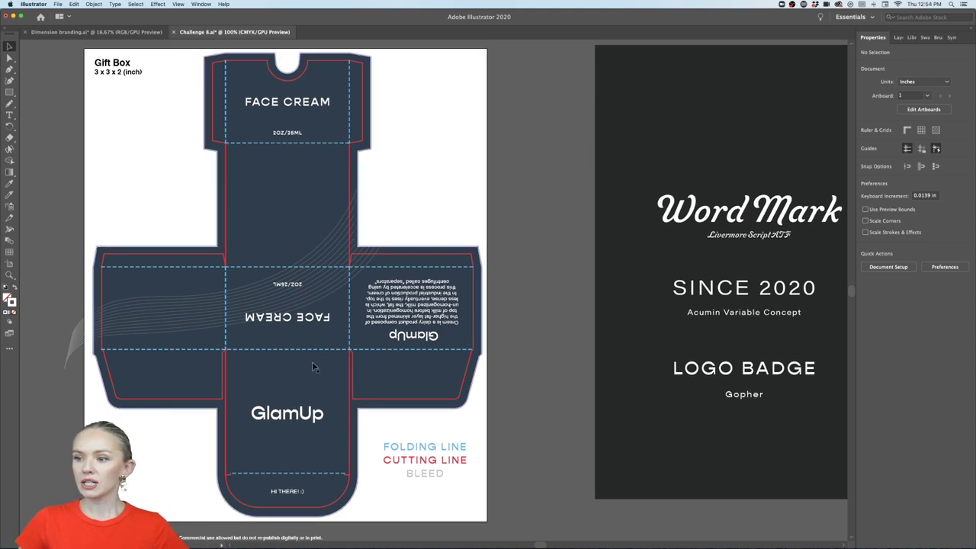
click(898, 37)
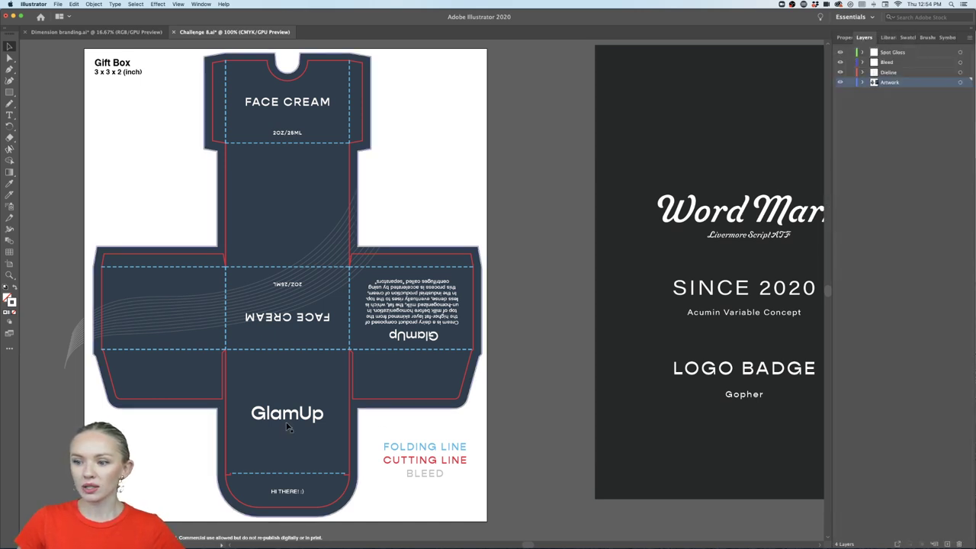
click(839, 61)
click(839, 71)
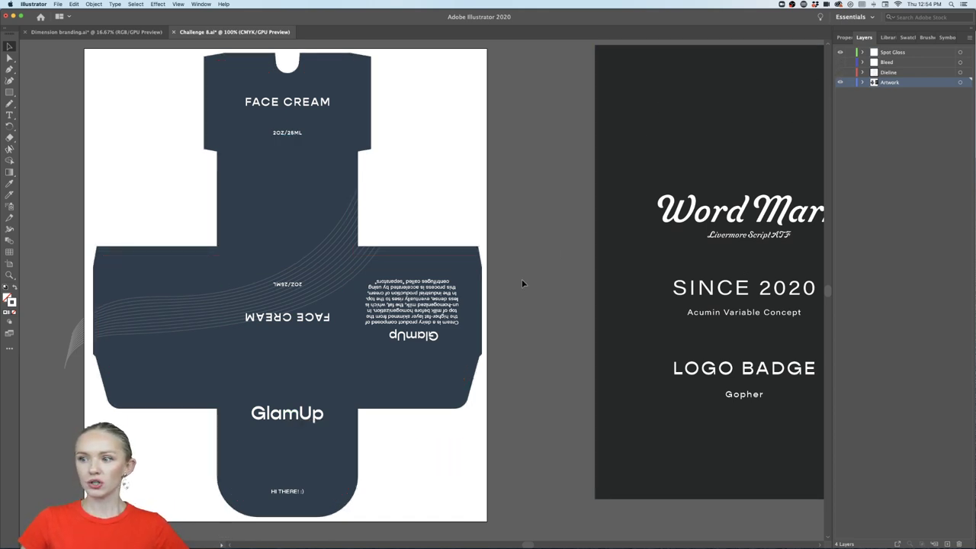
scroll(521, 279, down, 1)
scroll(521, 279, up, 1)
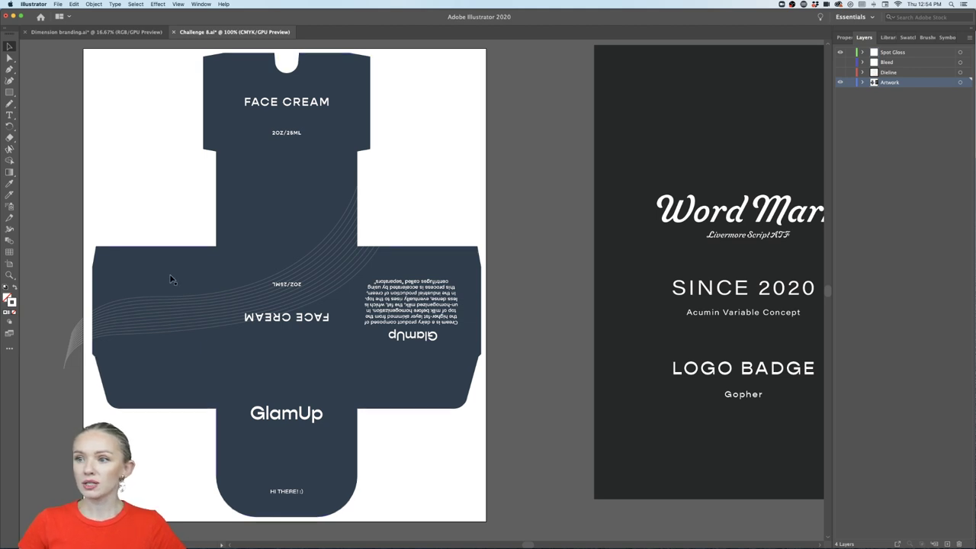
- Compare the artwork with and without the Dieline and Bleed layers, leaving both layers shown
click(840, 73)
click(840, 74)
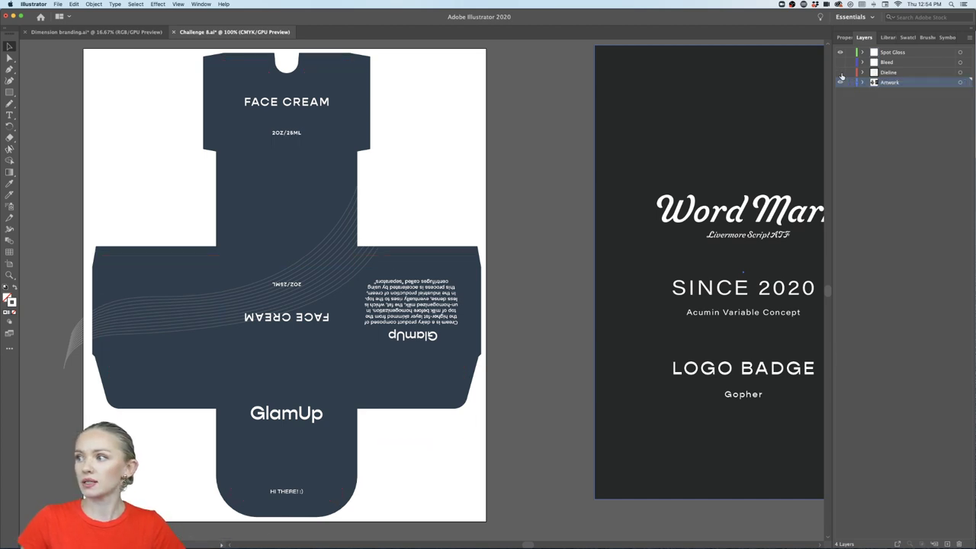
click(840, 73)
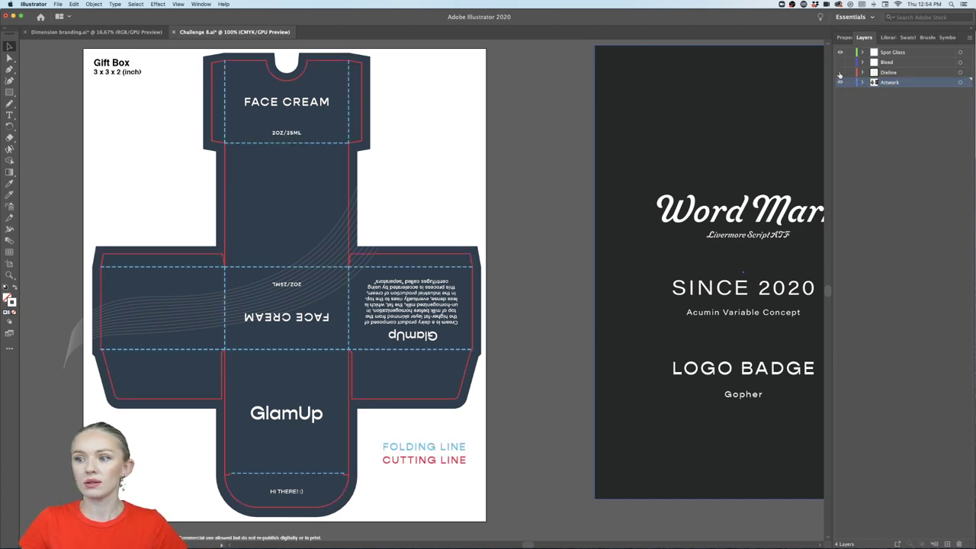
click(840, 73)
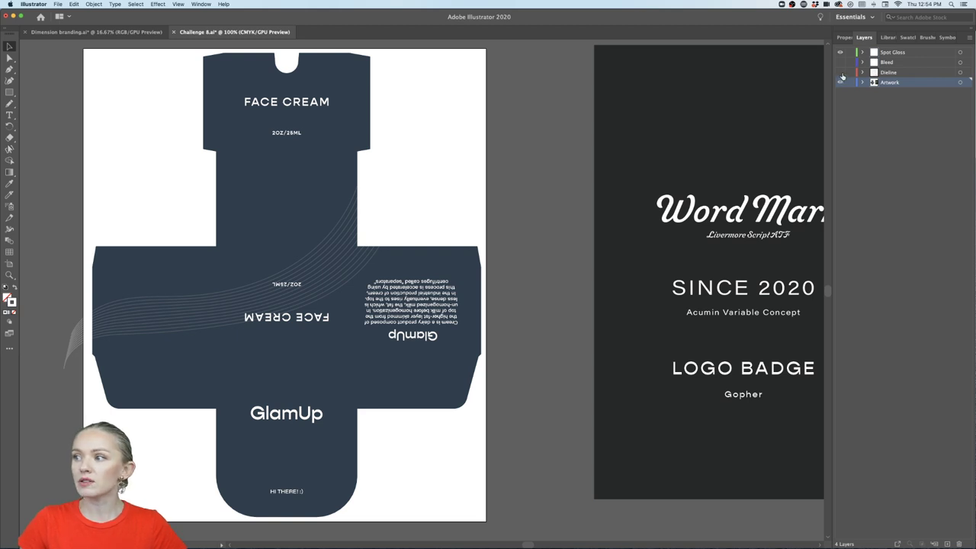
click(839, 73)
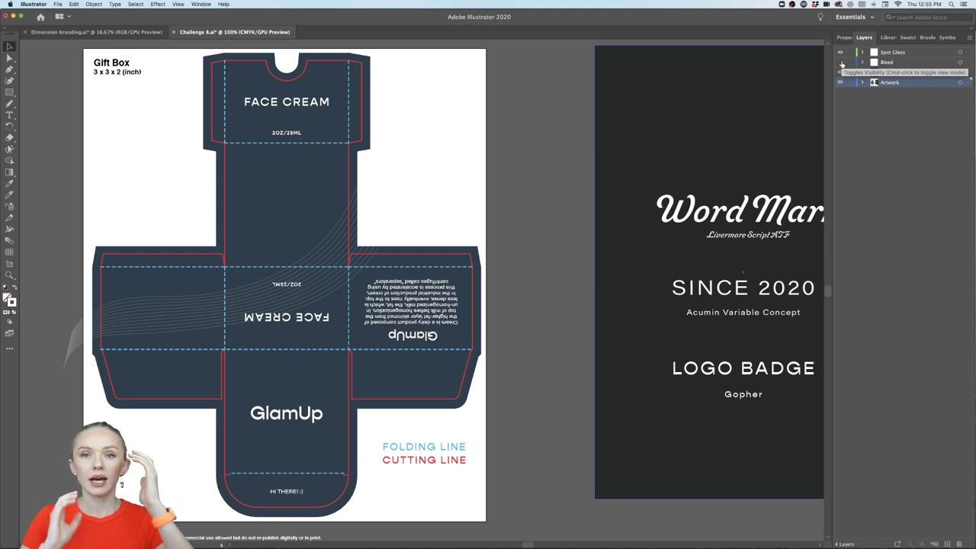
click(842, 64)
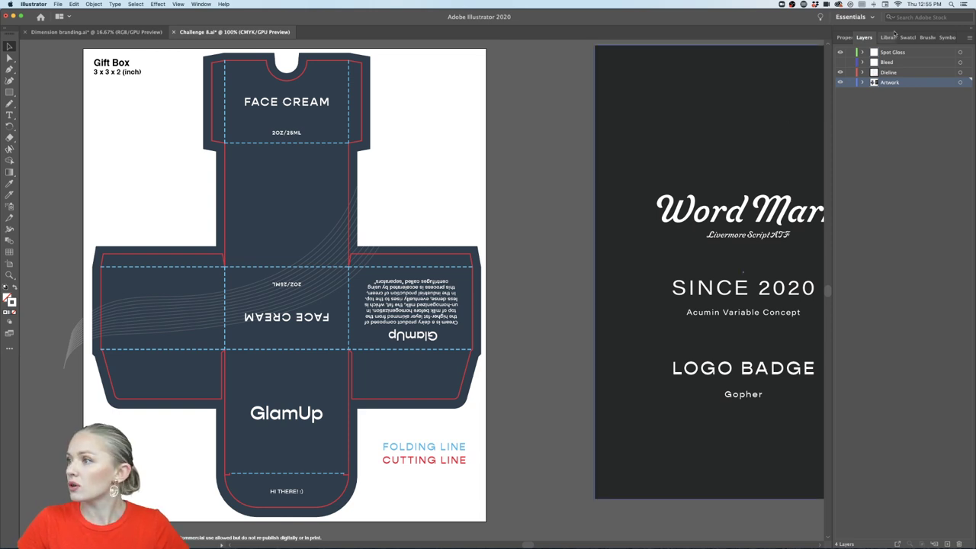
click(840, 63)
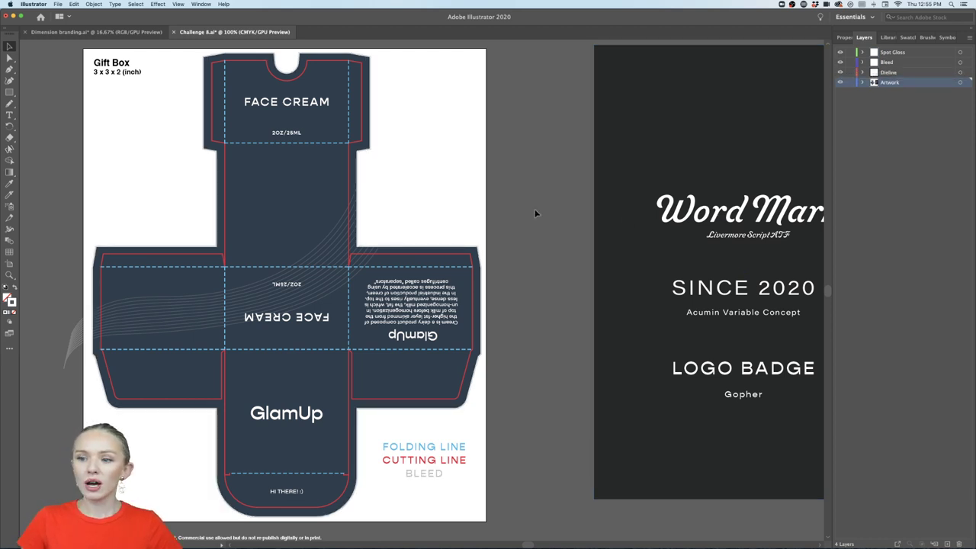
scroll(535, 214, down, 2)
scroll(492, 221, up, 2)
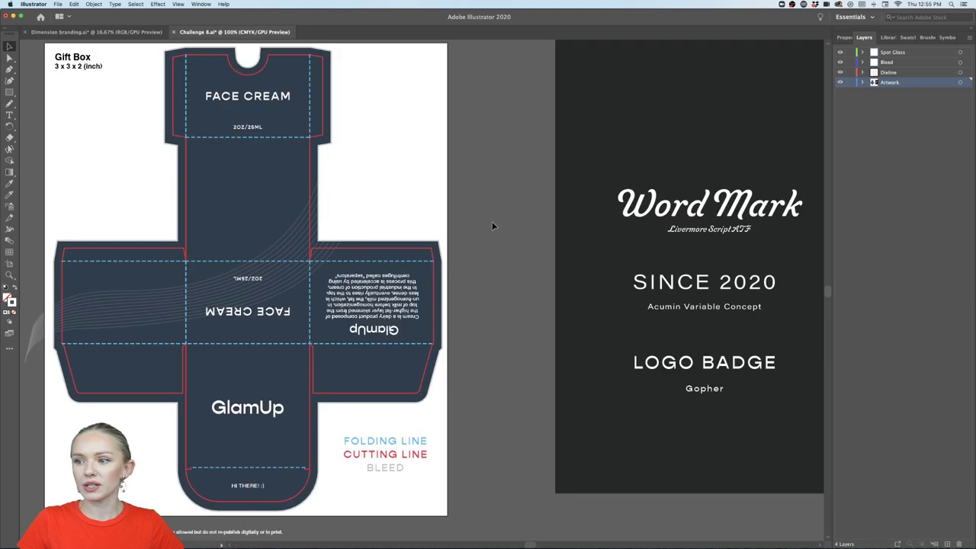
click(58, 5)
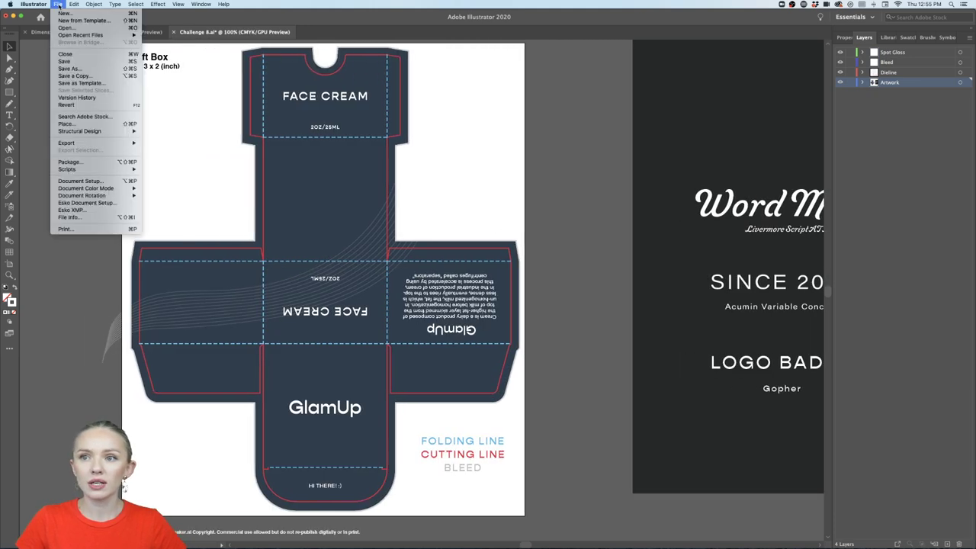
mouse_move(79, 188)
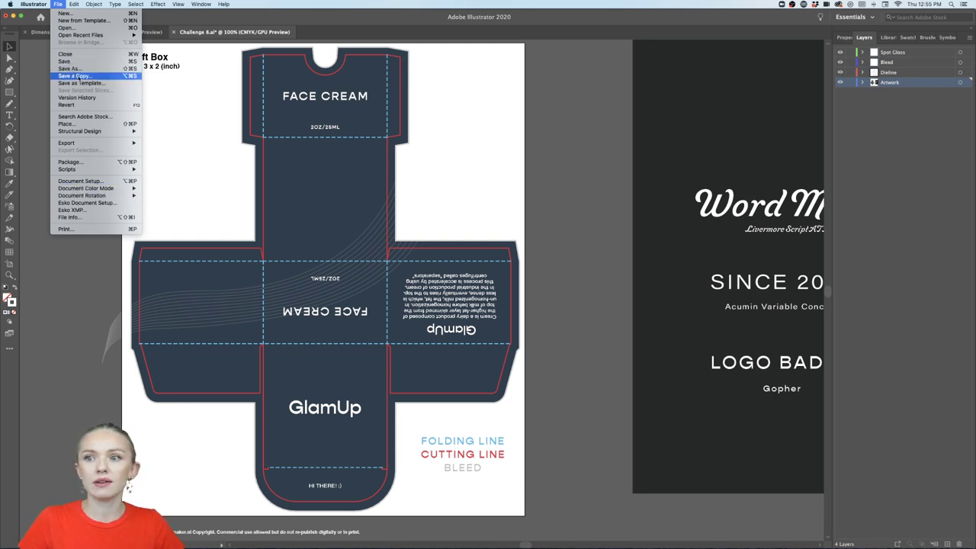
click(75, 76)
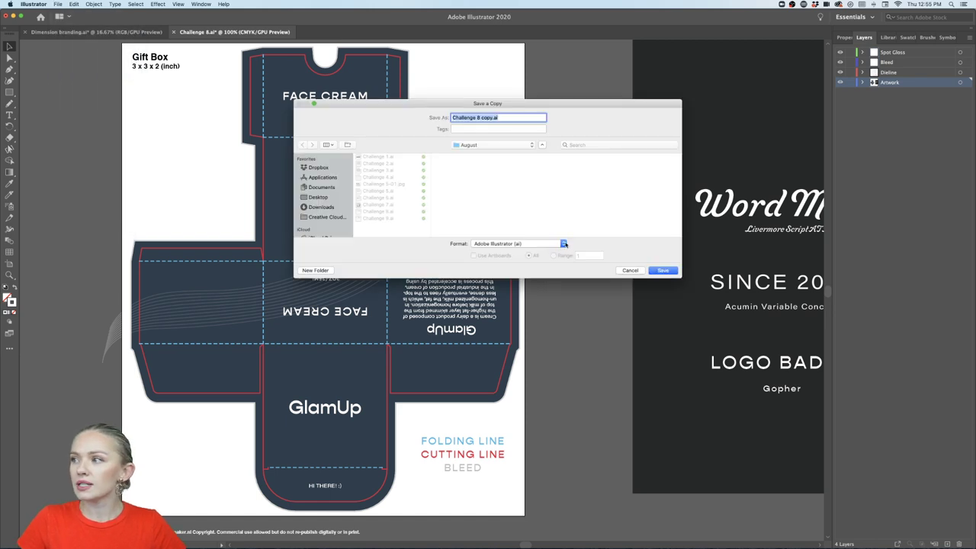
click(564, 243)
click(499, 264)
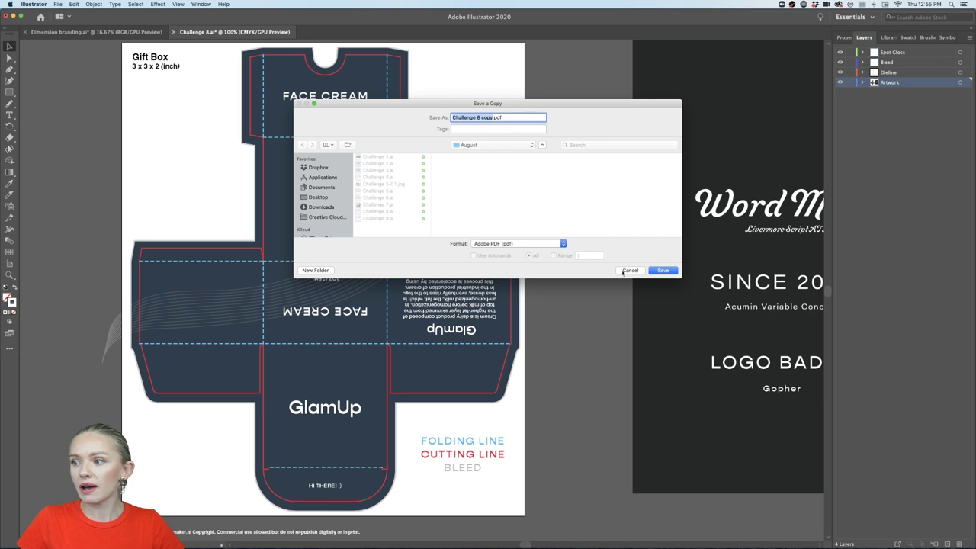
click(630, 270)
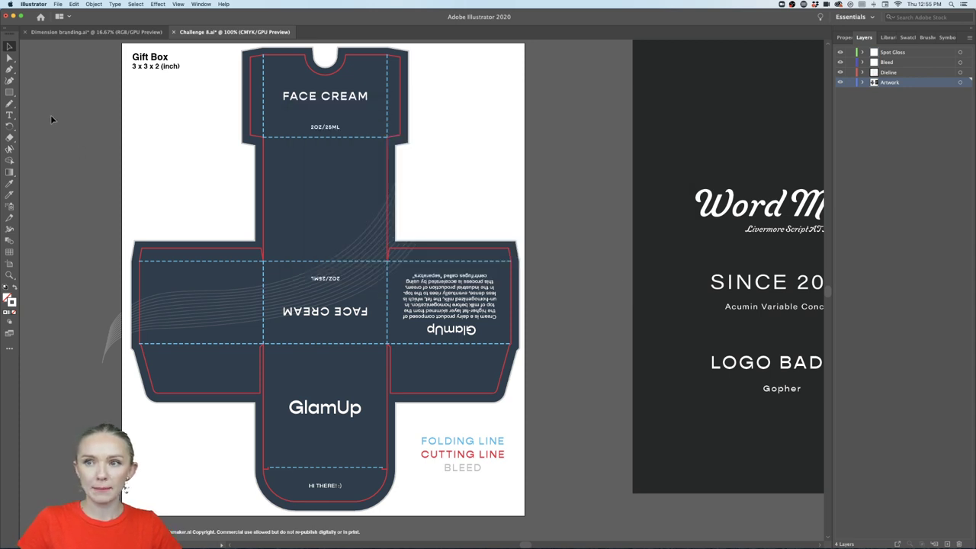
- Set up an export of the document in JPEG format to the Desktop, using all artboards
click(58, 4)
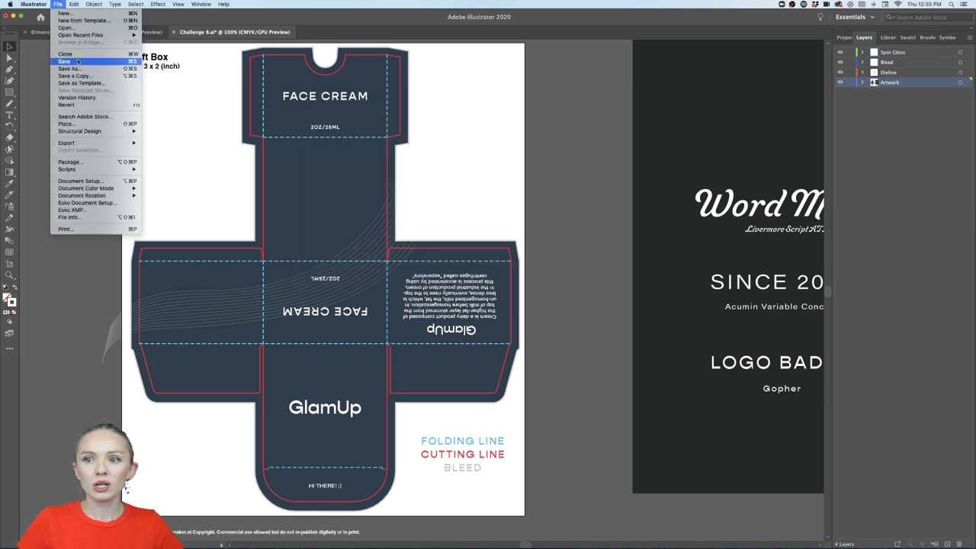
mouse_move(80, 143)
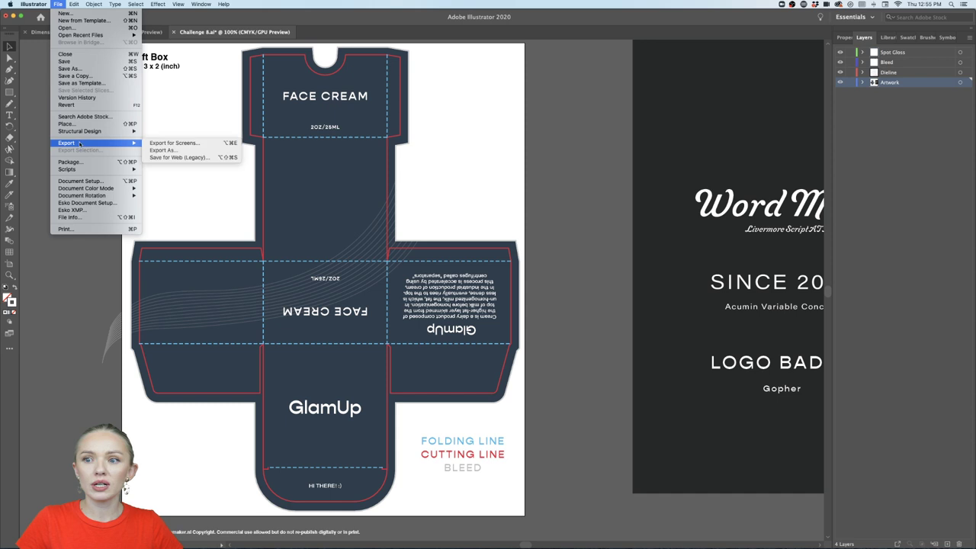
click(170, 151)
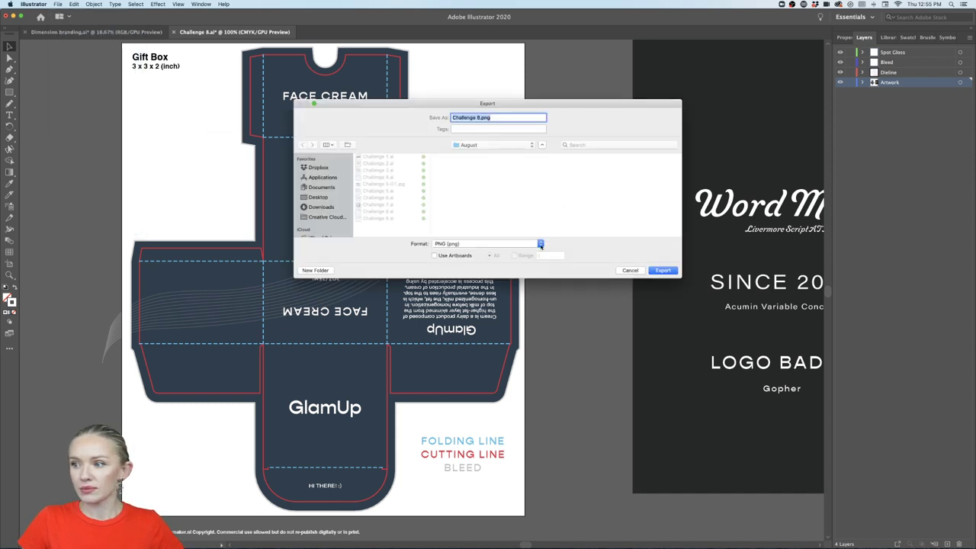
click(540, 244)
click(436, 260)
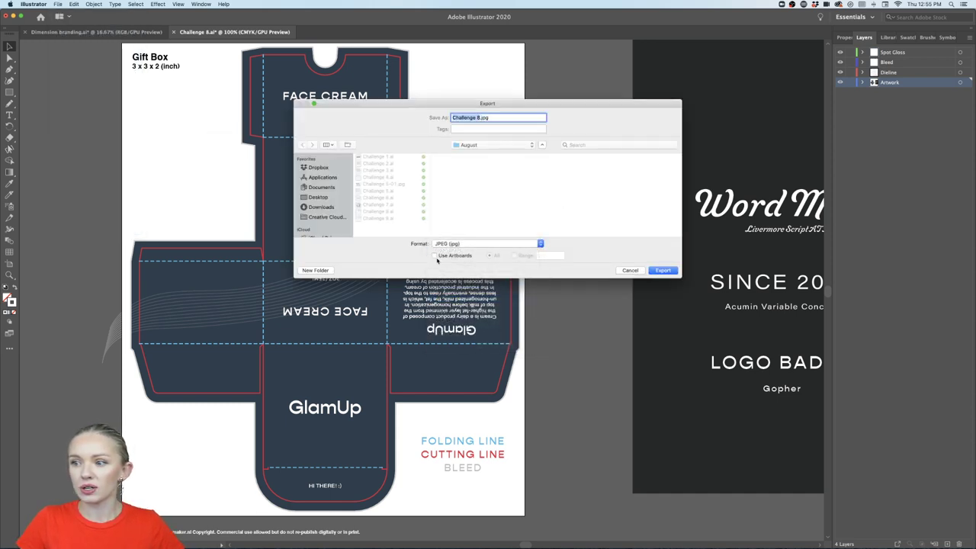
click(435, 256)
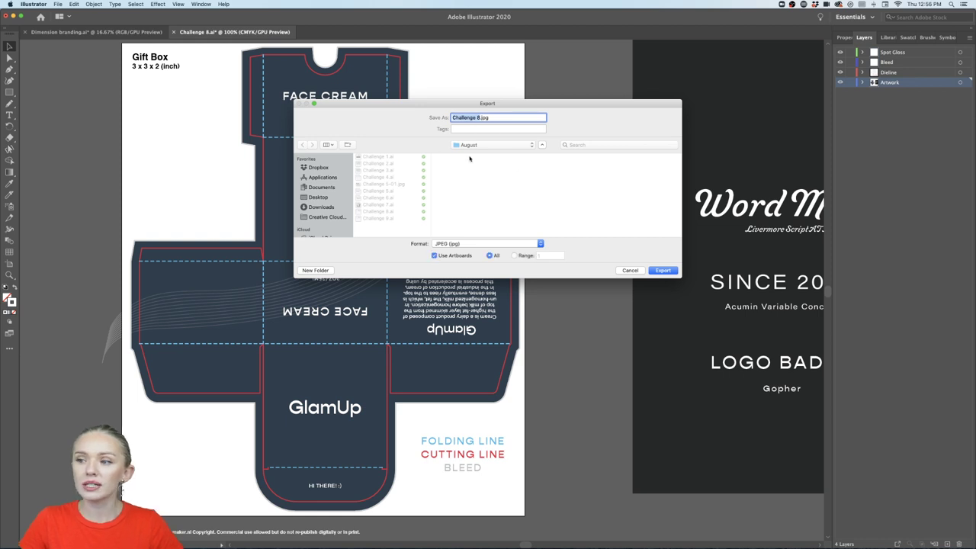
click(318, 197)
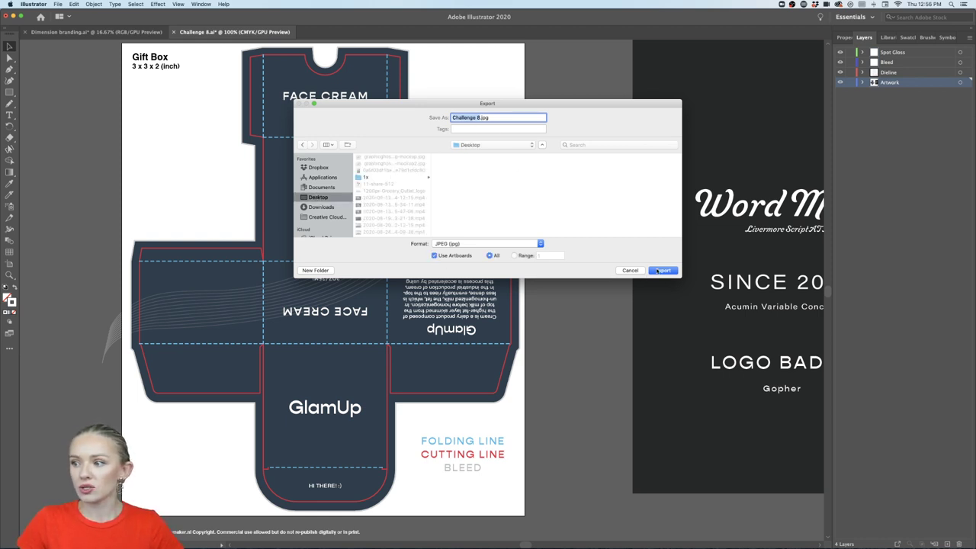
click(662, 270)
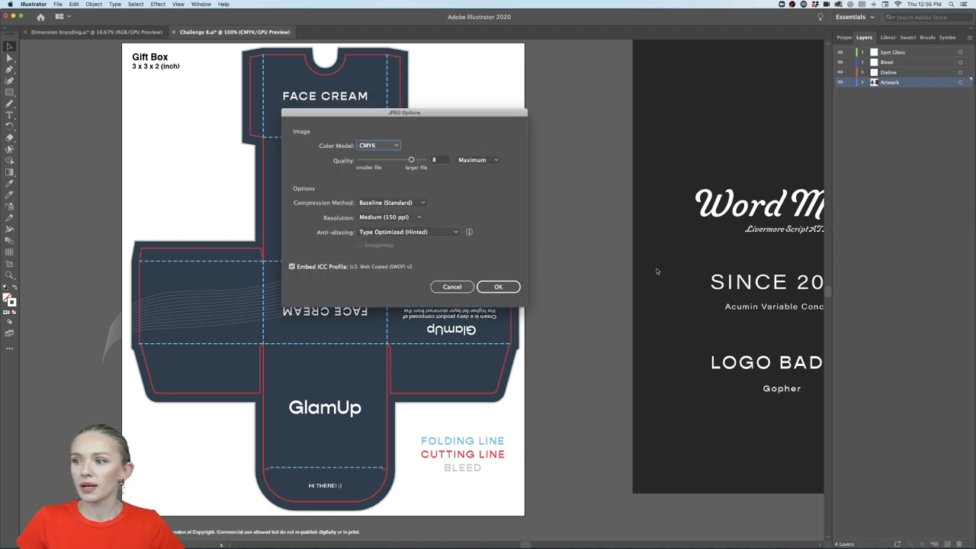
- Set the JPEG color model to RGB and complete the export
click(396, 148)
click(390, 160)
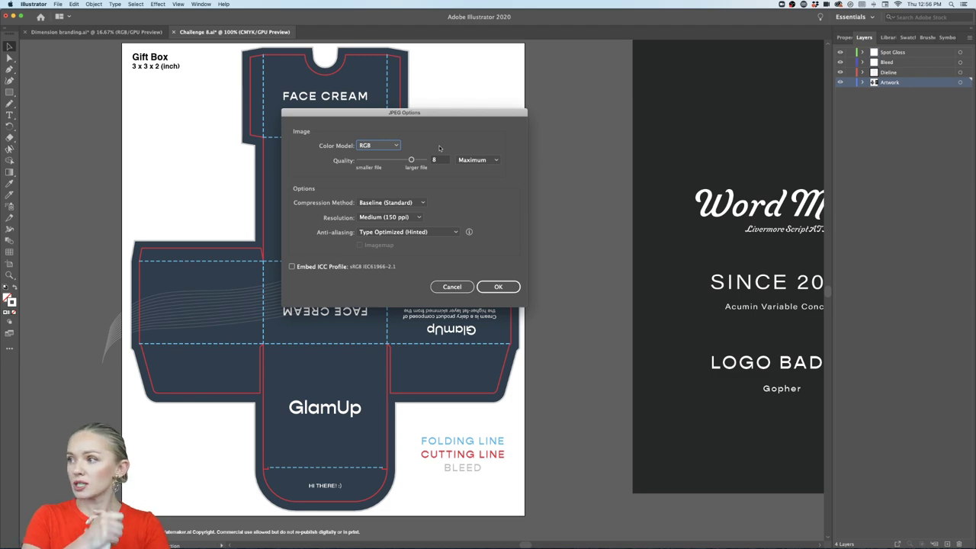
click(498, 286)
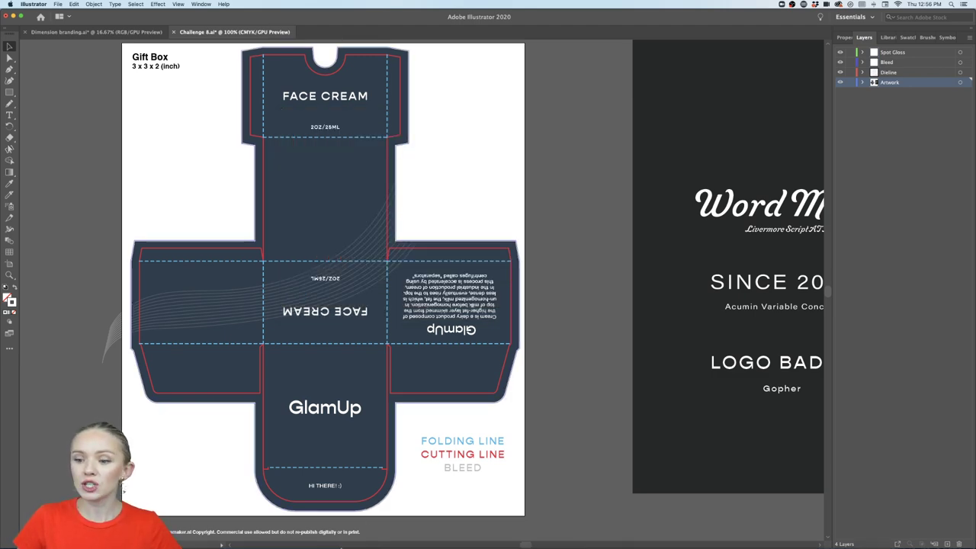